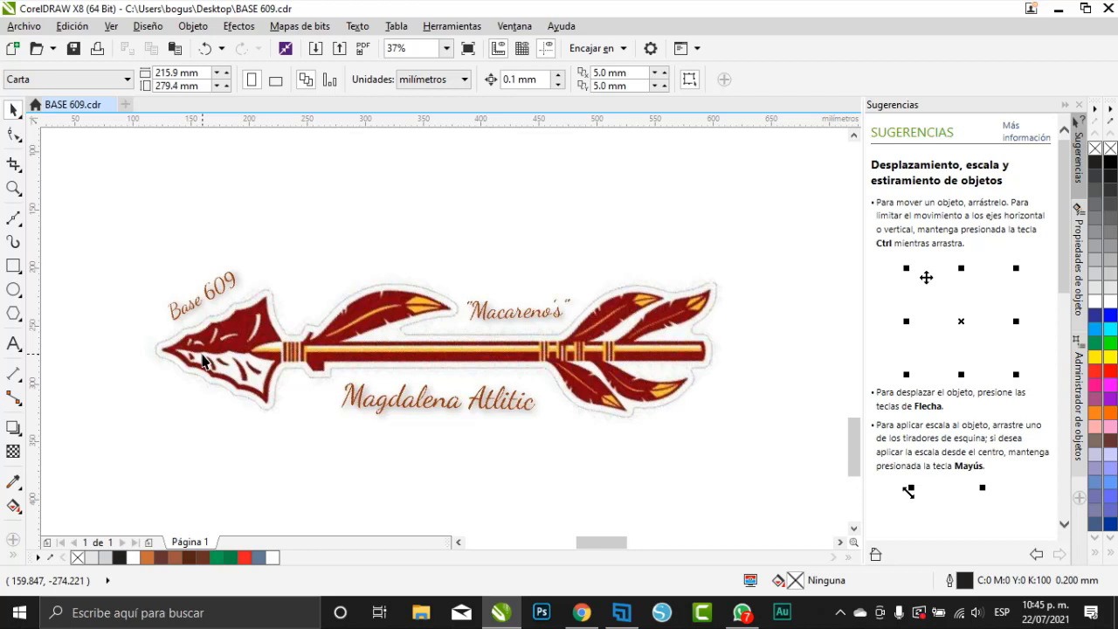
Step: Duplicate the red arrow bitmap straight upward, placing the copy about 200 mm above the original
click(215, 356)
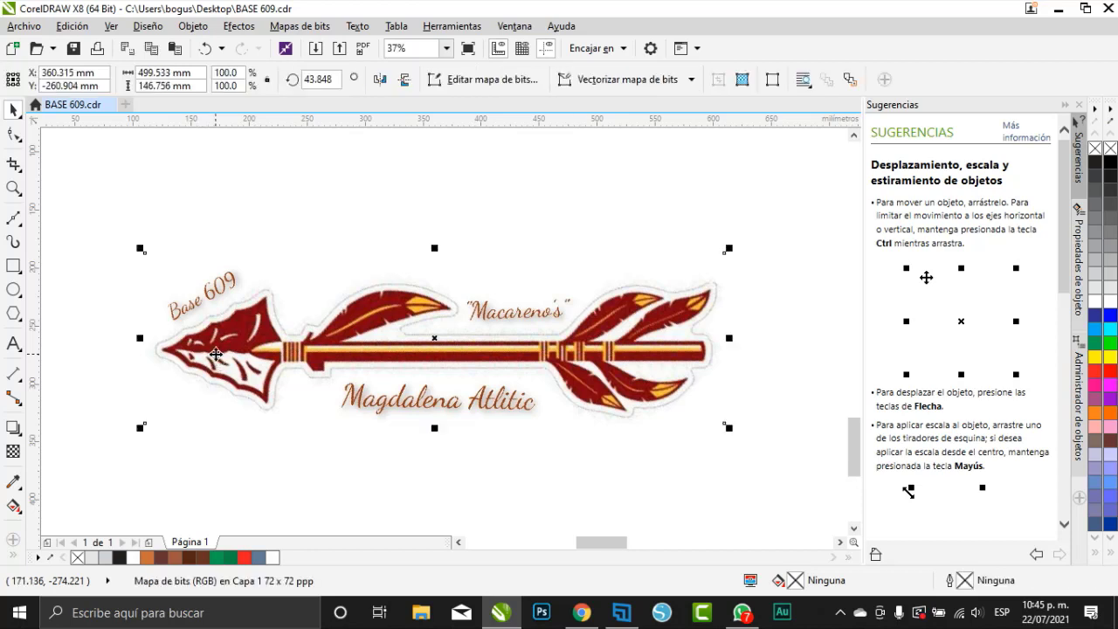
scroll(216, 353, down, 2)
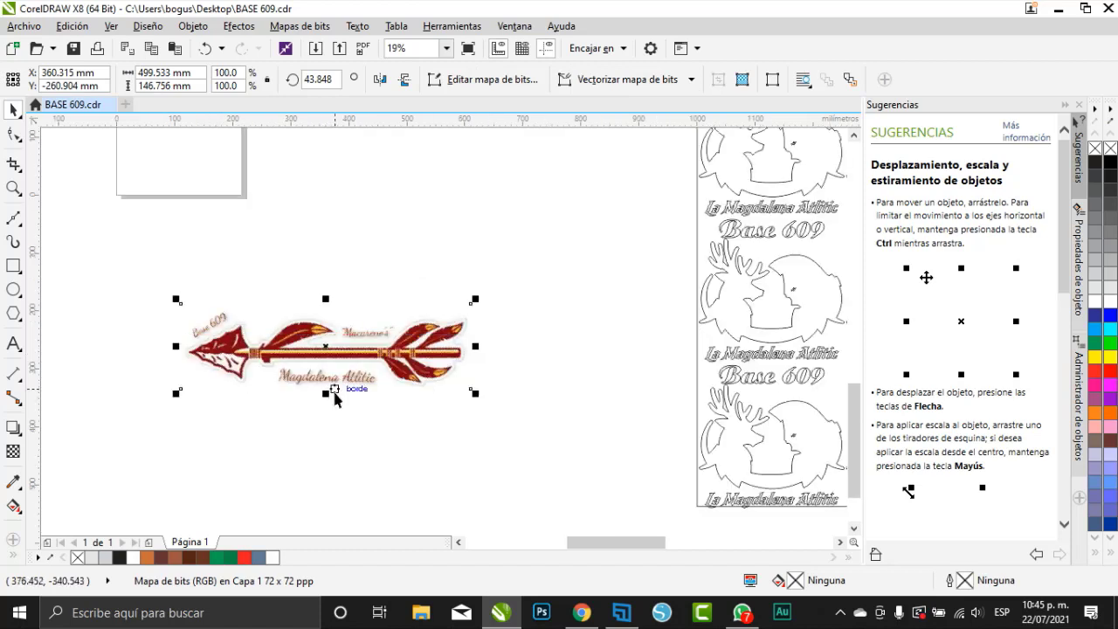
drag(342, 361, 342, 244)
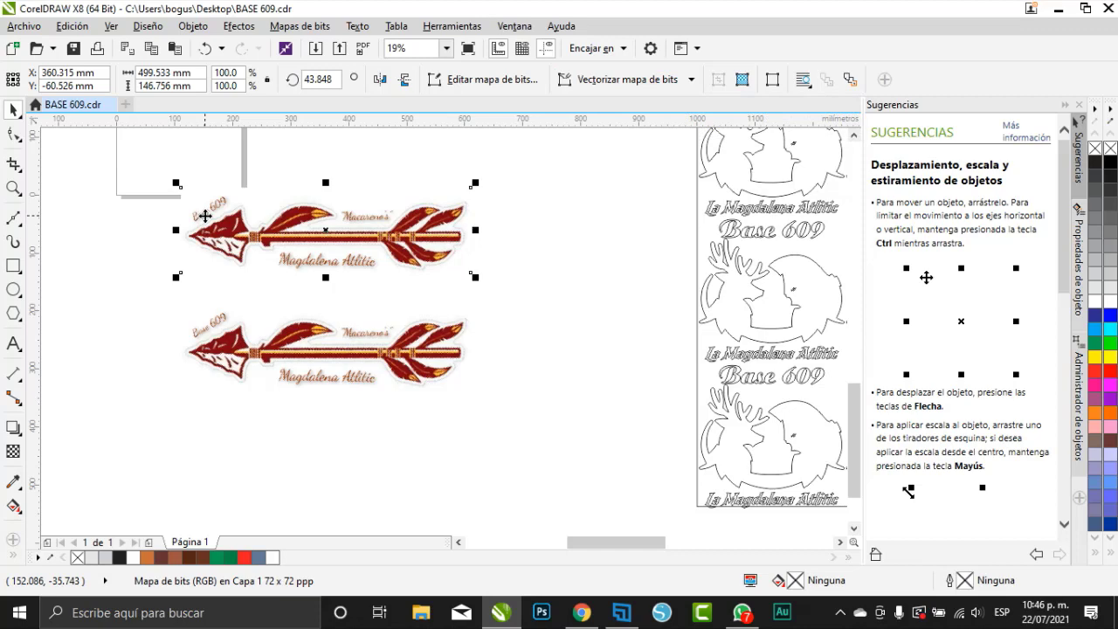
scroll(212, 196, up, 2)
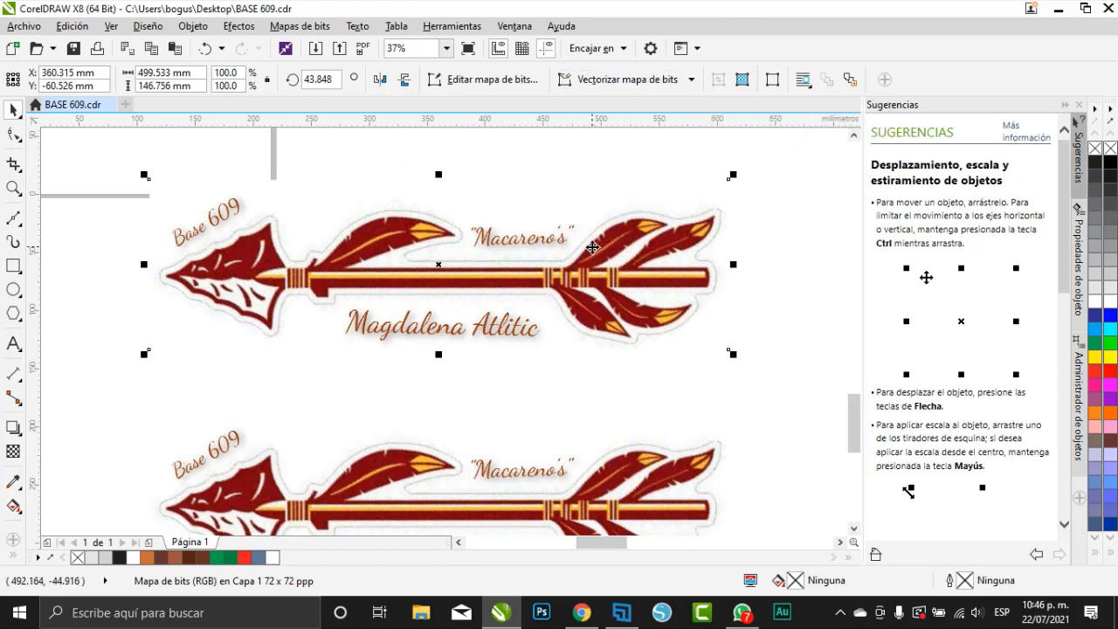
scroll(594, 248, down, 2)
scroll(554, 265, up, 2)
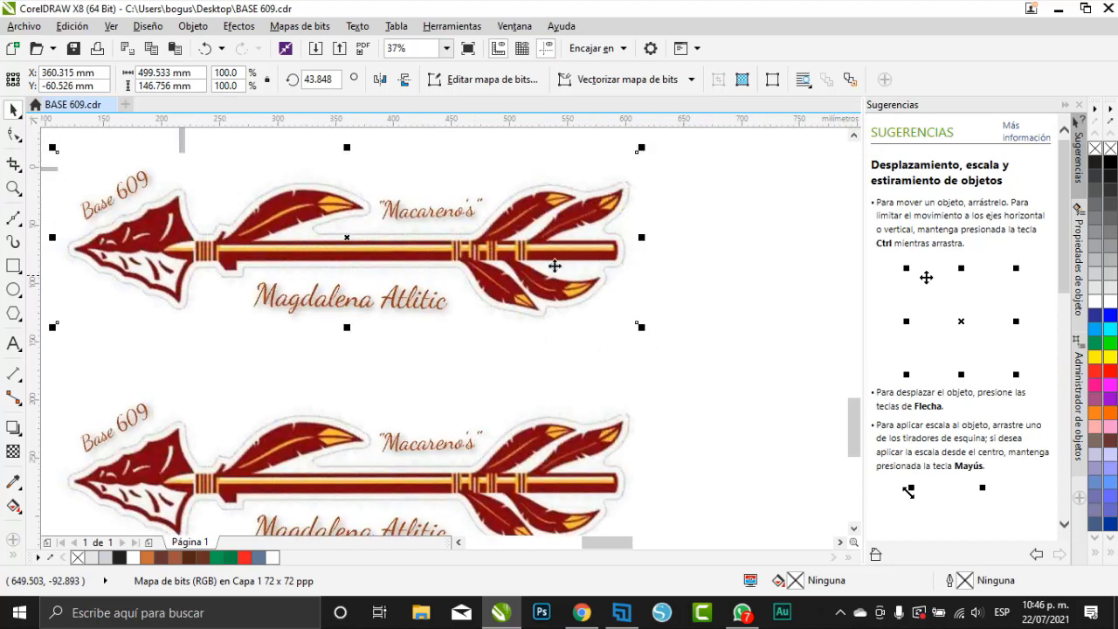
Step: Move the grey deer-and-warrior "Base 609" logo bitmap slightly down and to the right
scroll(559, 279, down, 4)
scroll(343, 284, up, 4)
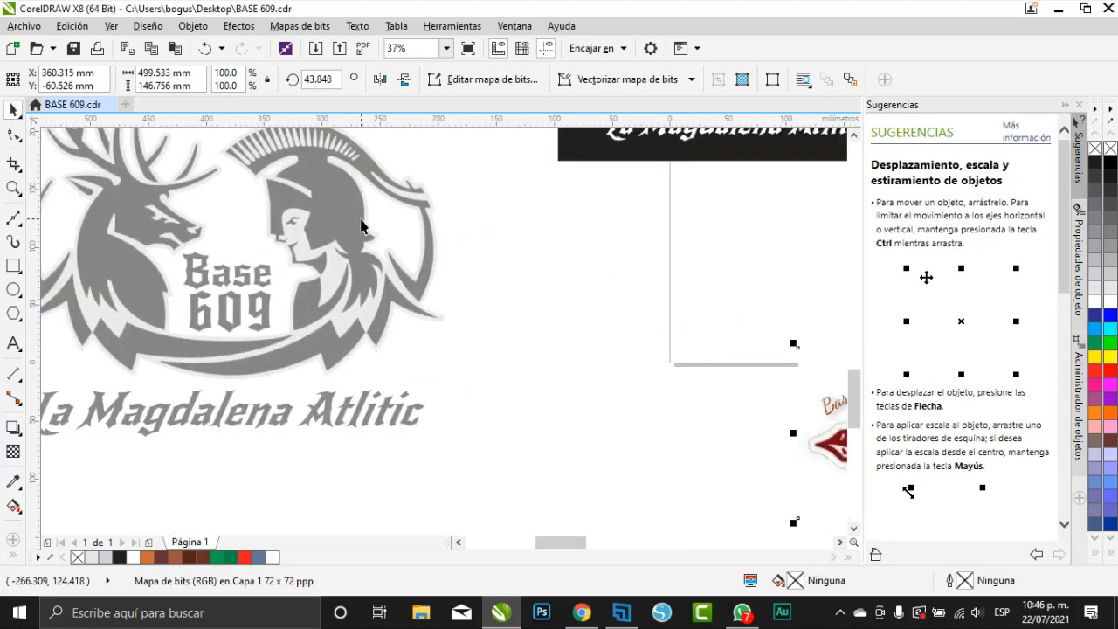
click(356, 234)
drag(345, 245, 380, 307)
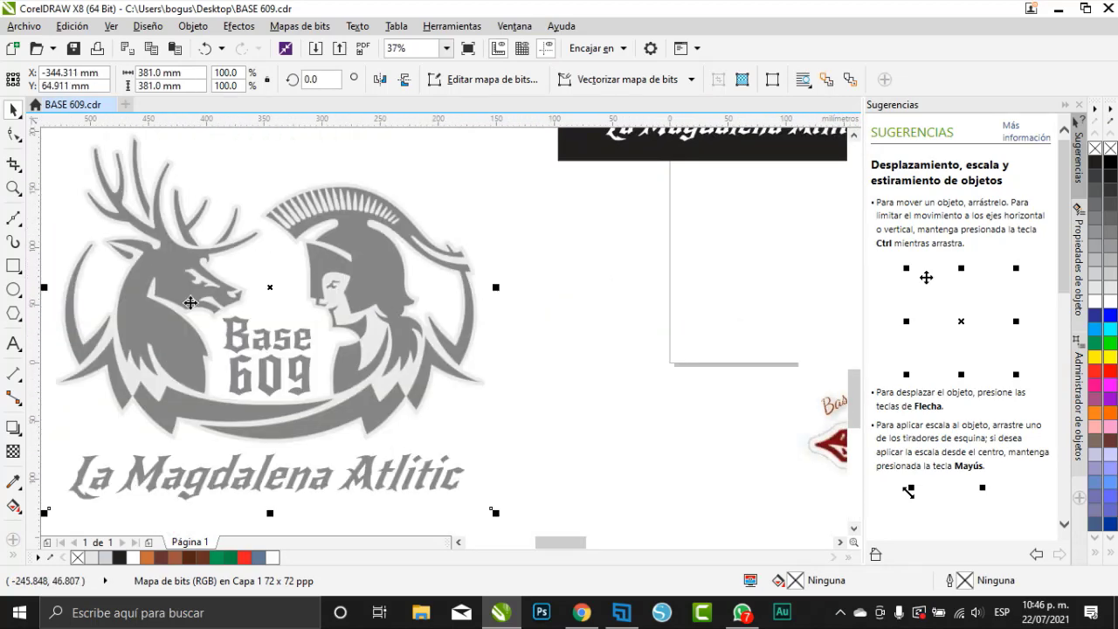
Step: Vectorize the grey "Base 609" logo bitmap with the quick trace
scroll(229, 246, down, 2)
scroll(149, 225, up, 2)
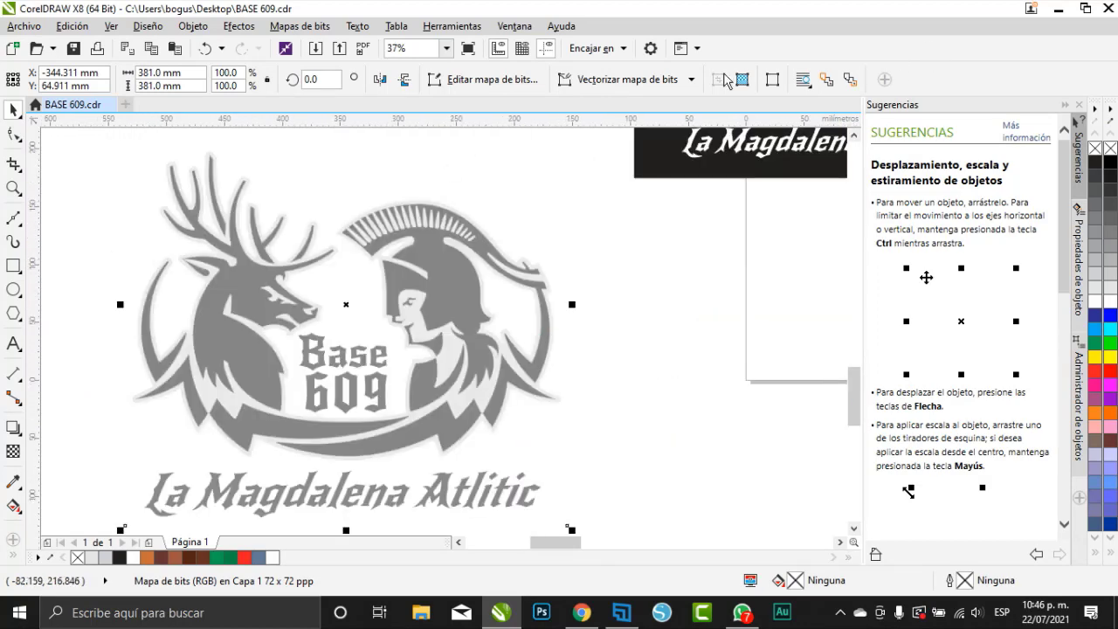
click(692, 81)
click(667, 97)
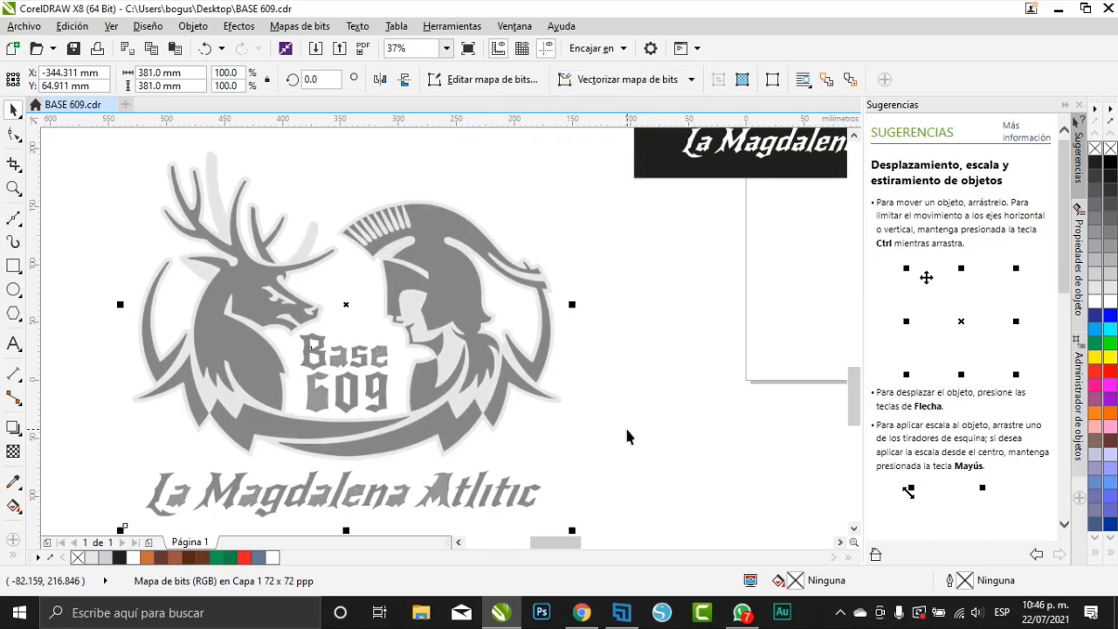
Step: Examine the traced logo's lettering, deer and helmet contours in wireframe view, then restore the filled display
scroll(487, 266, down, 2)
scroll(426, 367, up, 2)
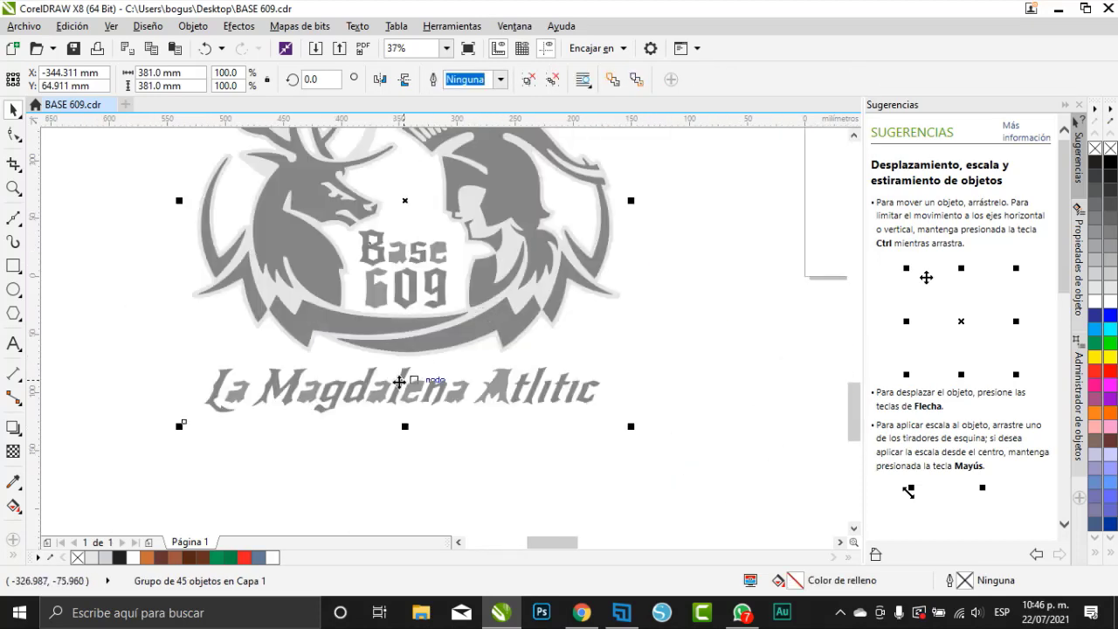
click(111, 26)
click(149, 68)
scroll(372, 401, up, 6)
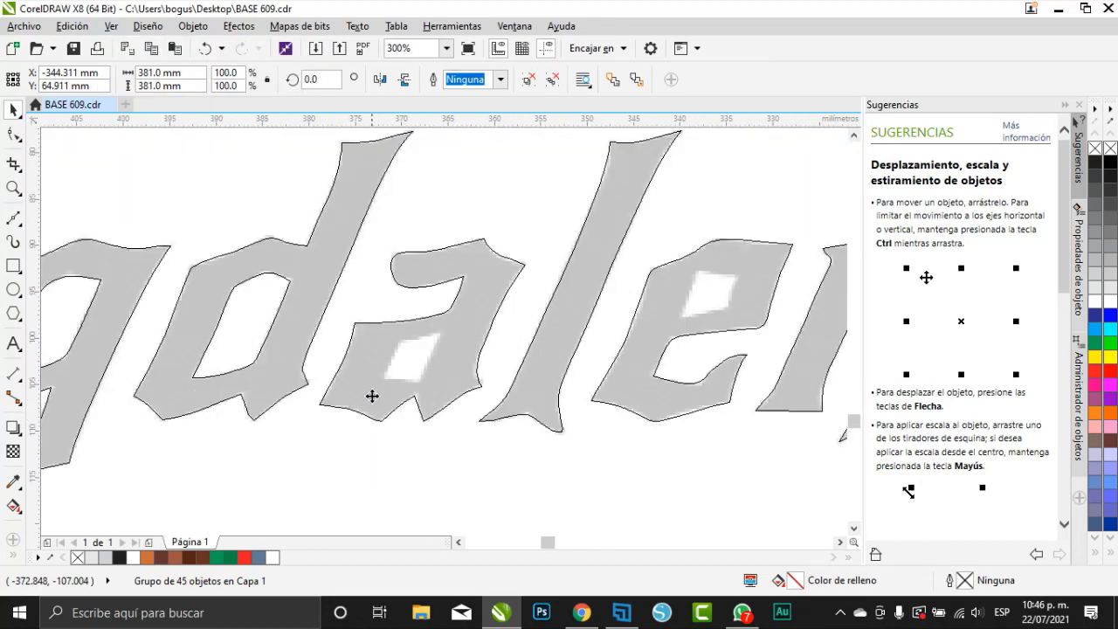
scroll(353, 460, down, 6)
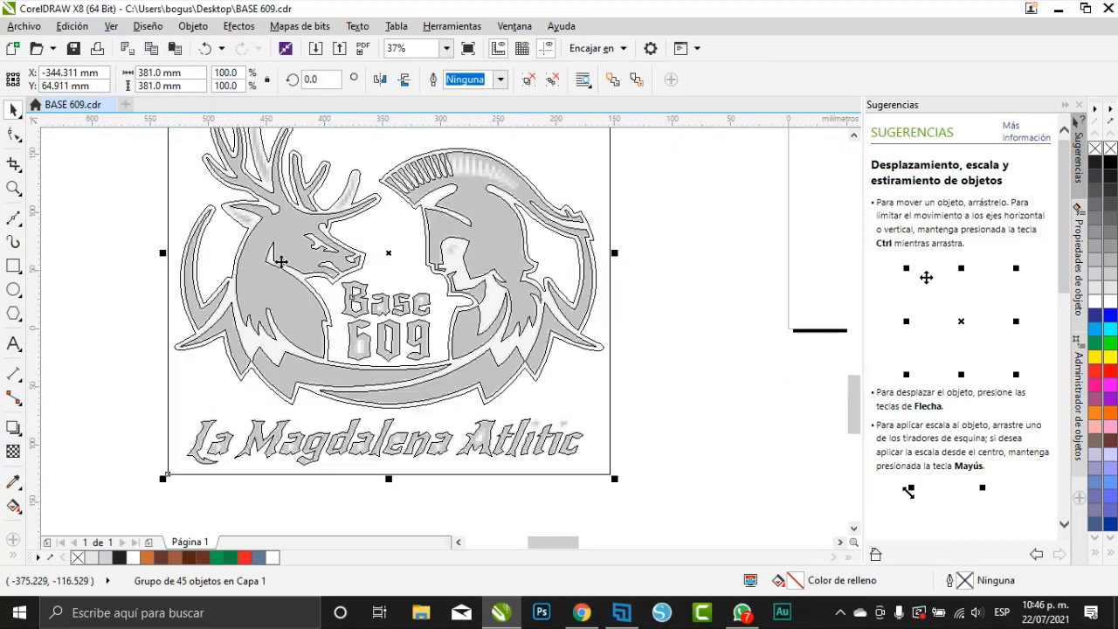
scroll(467, 238, up, 2)
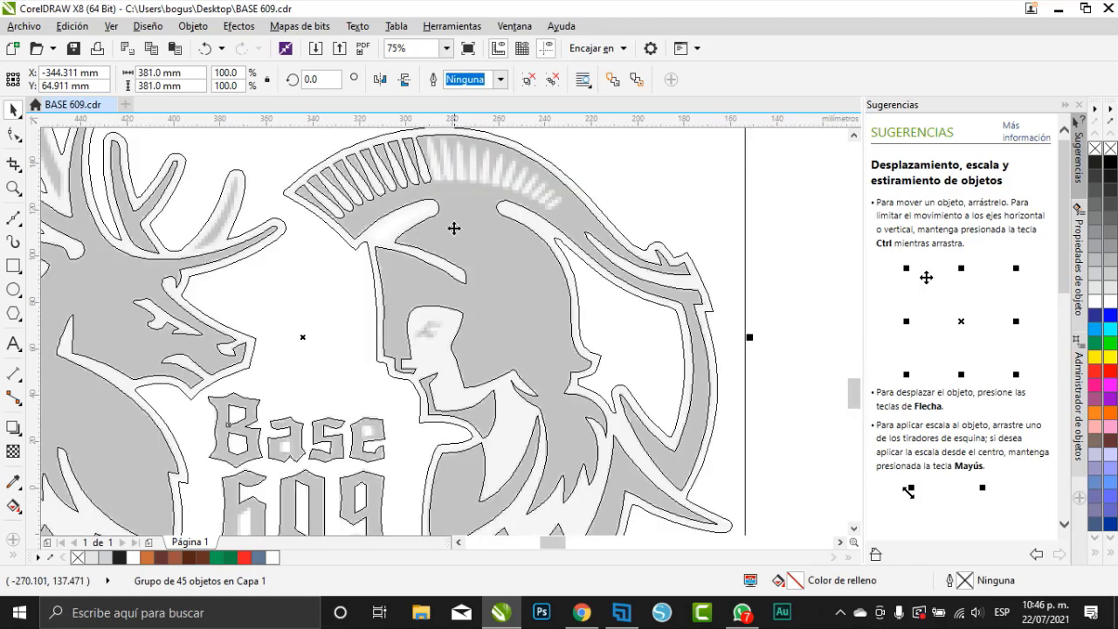
scroll(431, 307, down, 2)
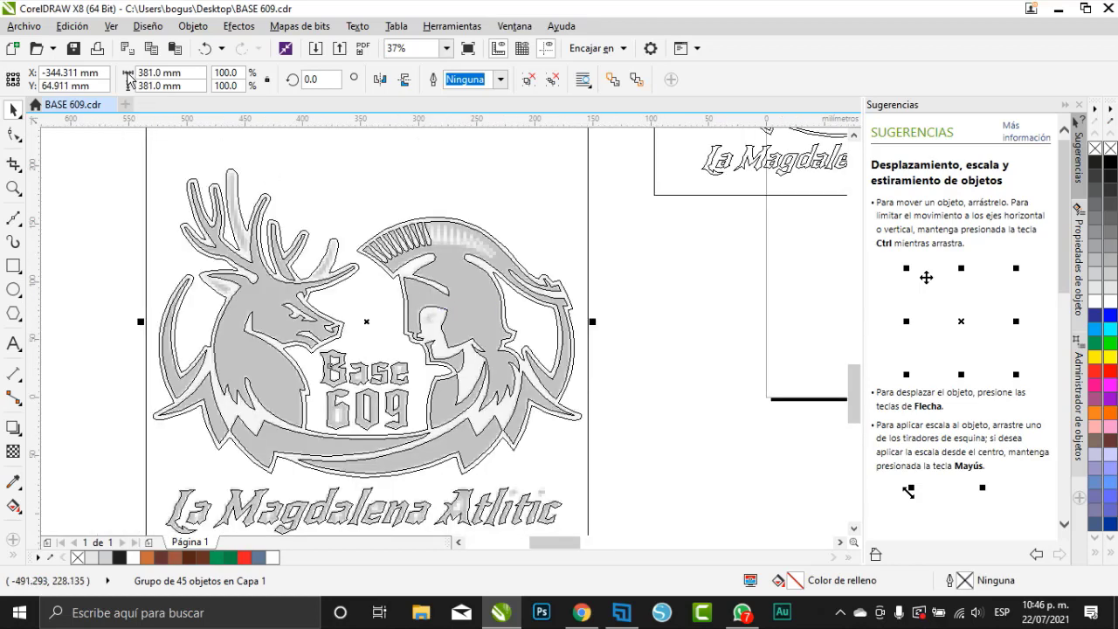
click(111, 26)
click(128, 121)
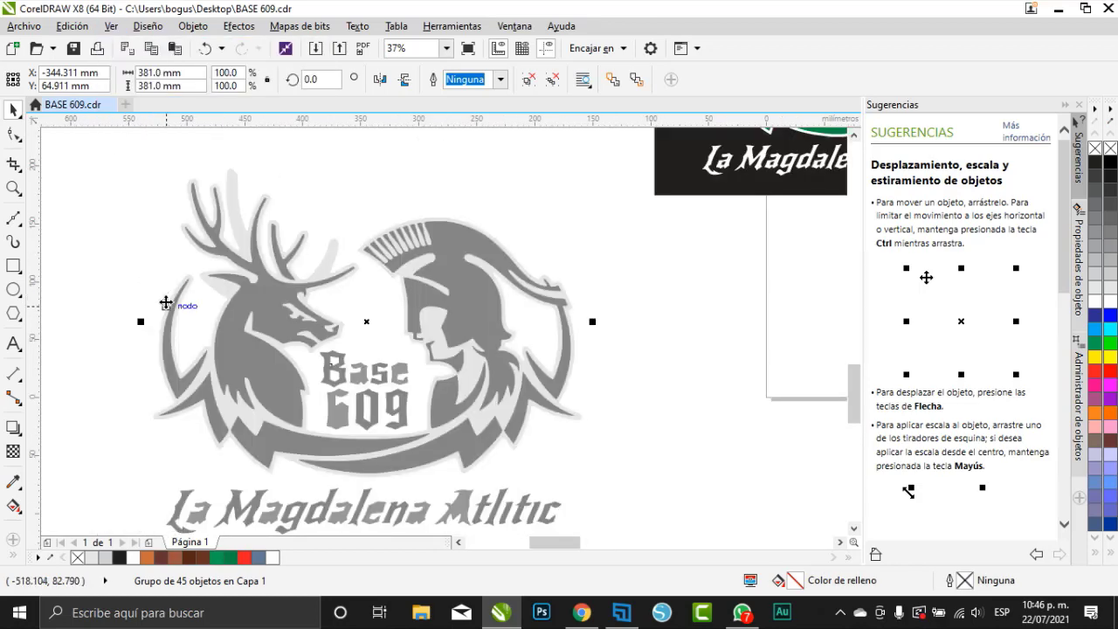
Step: Pull the traced logo group away from its source bitmap and delete it
scroll(166, 303, down, 2)
click(386, 400)
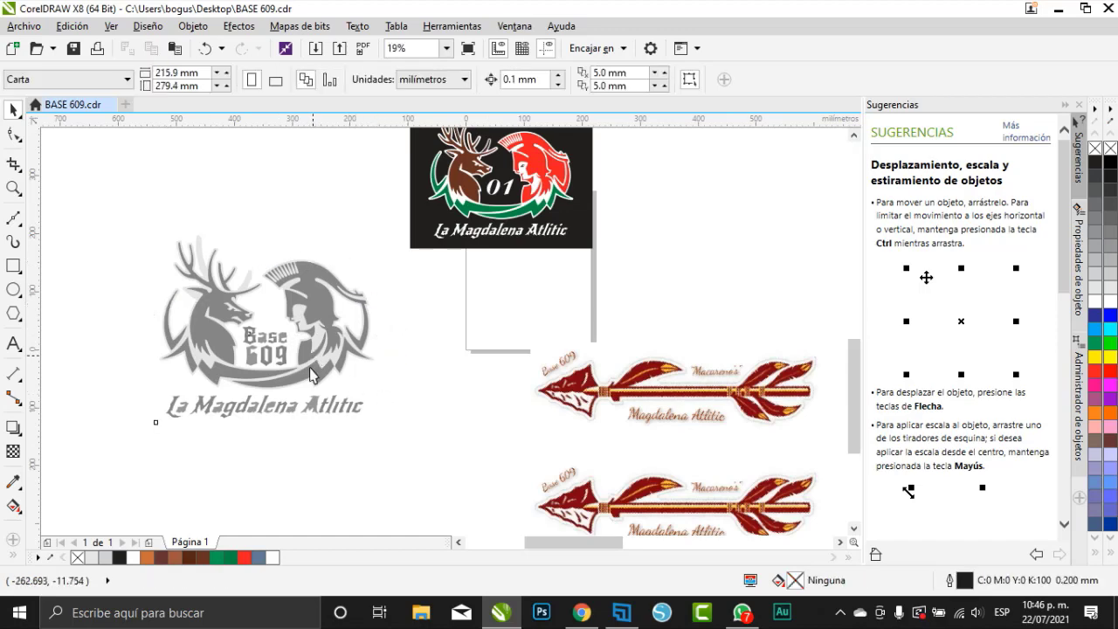
drag(310, 374, 268, 408)
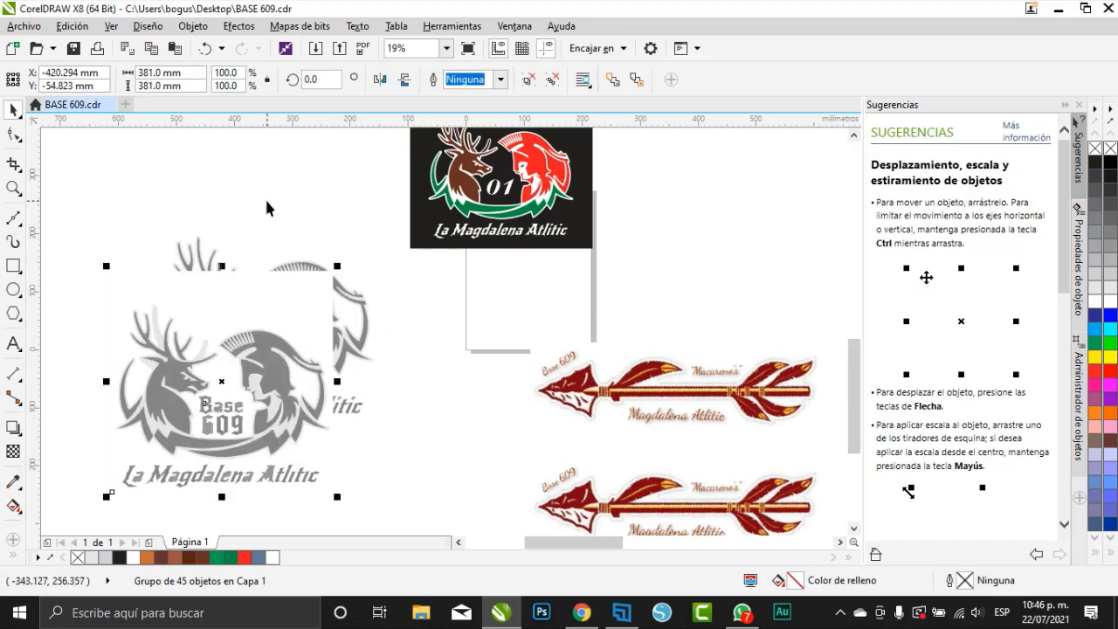
key(Delete)
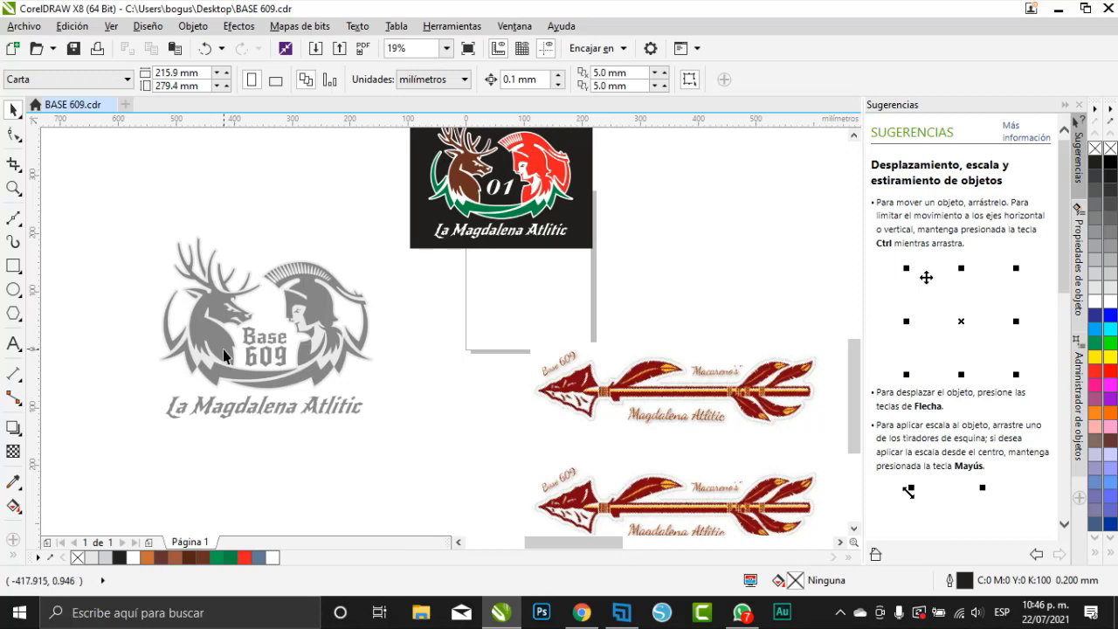
Step: Delete the upper copy of the red arrow bitmap
scroll(582, 350, down, 2)
scroll(500, 249, up, 4)
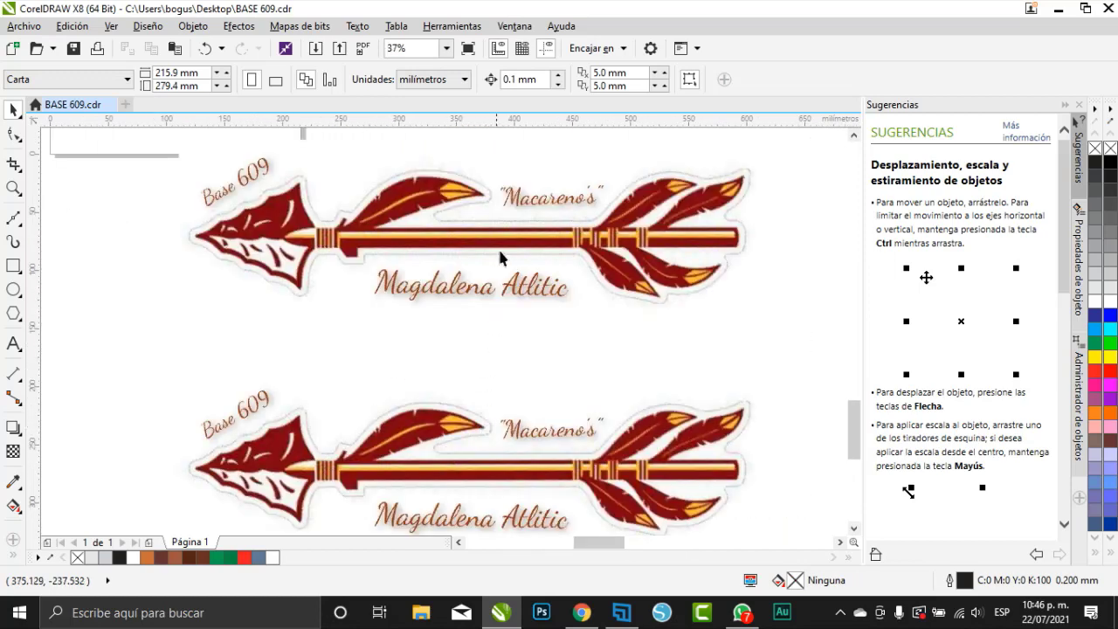
click(500, 243)
key(Delete)
scroll(486, 287, down, 2)
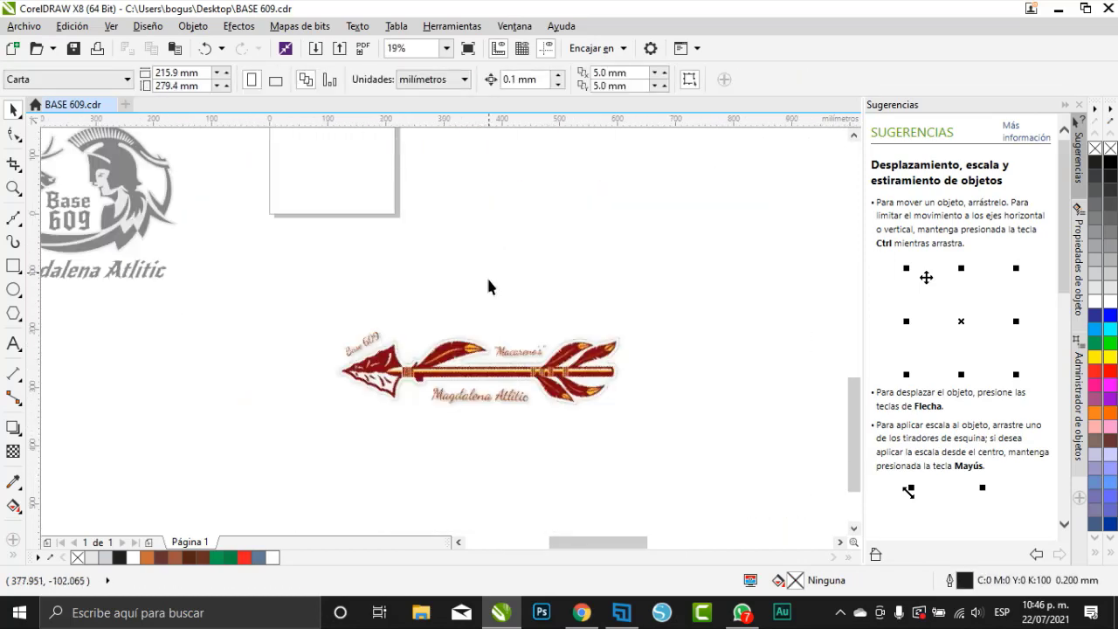
Step: Draw a horizontal Bézier segment about 24 mm long along the lower edge of the yellow shaft tip inside the arrowhead
scroll(463, 434, up, 2)
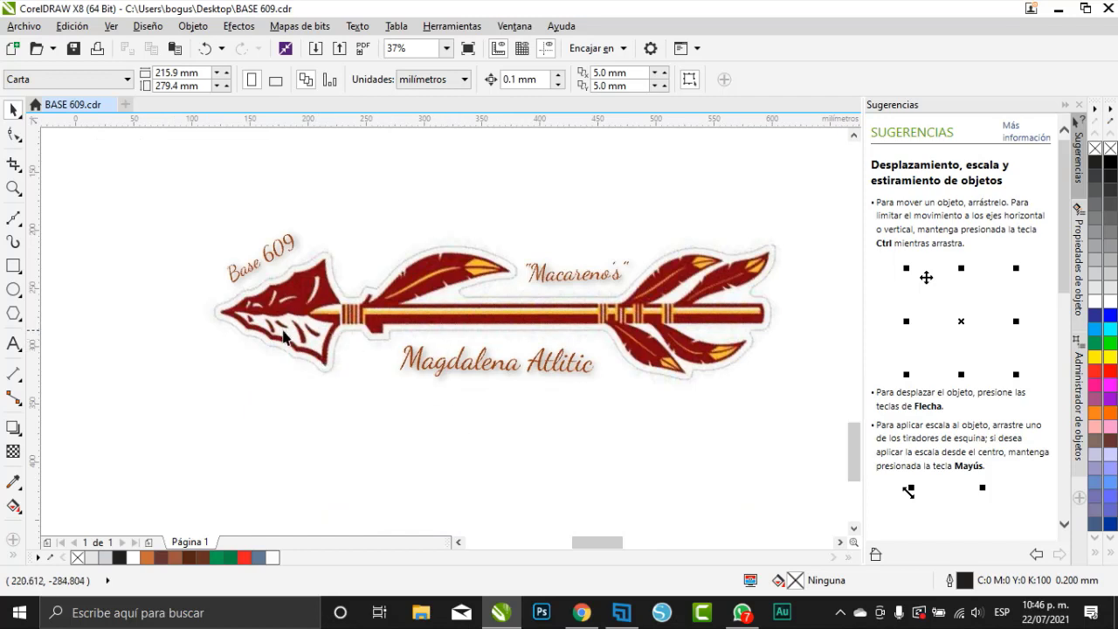
scroll(318, 329, up, 2)
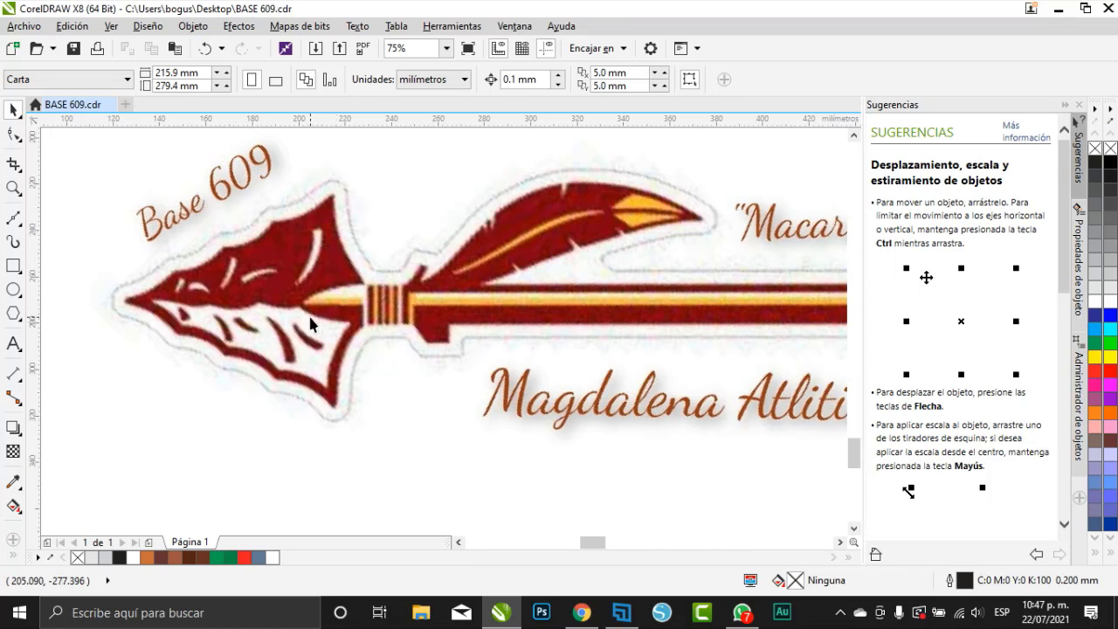
click(499, 304)
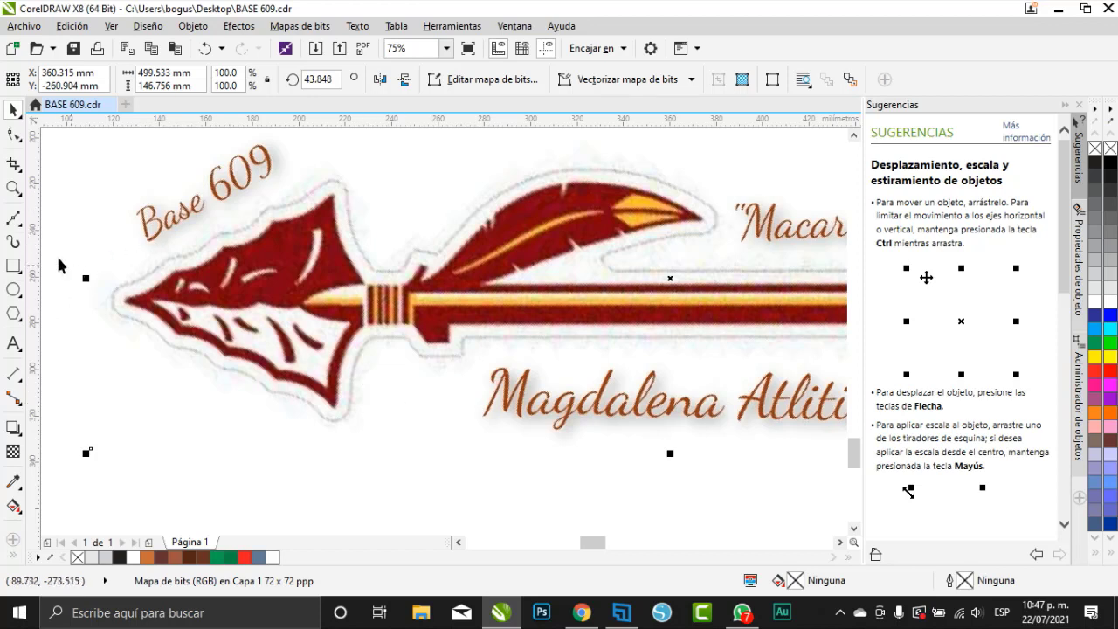
click(23, 225)
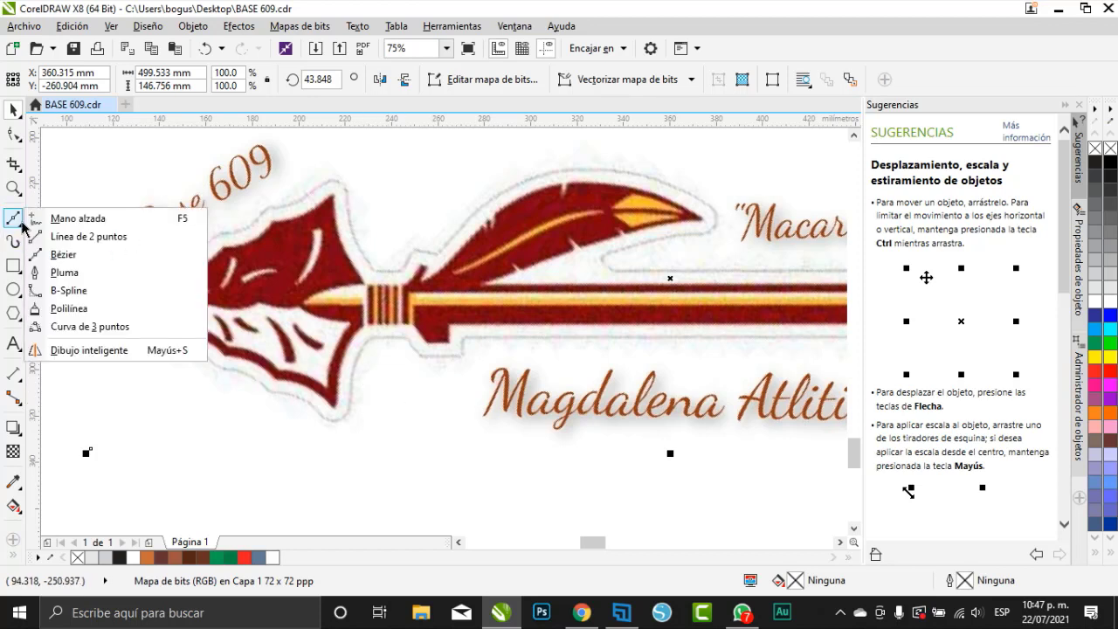
click(13, 193)
click(14, 221)
click(77, 259)
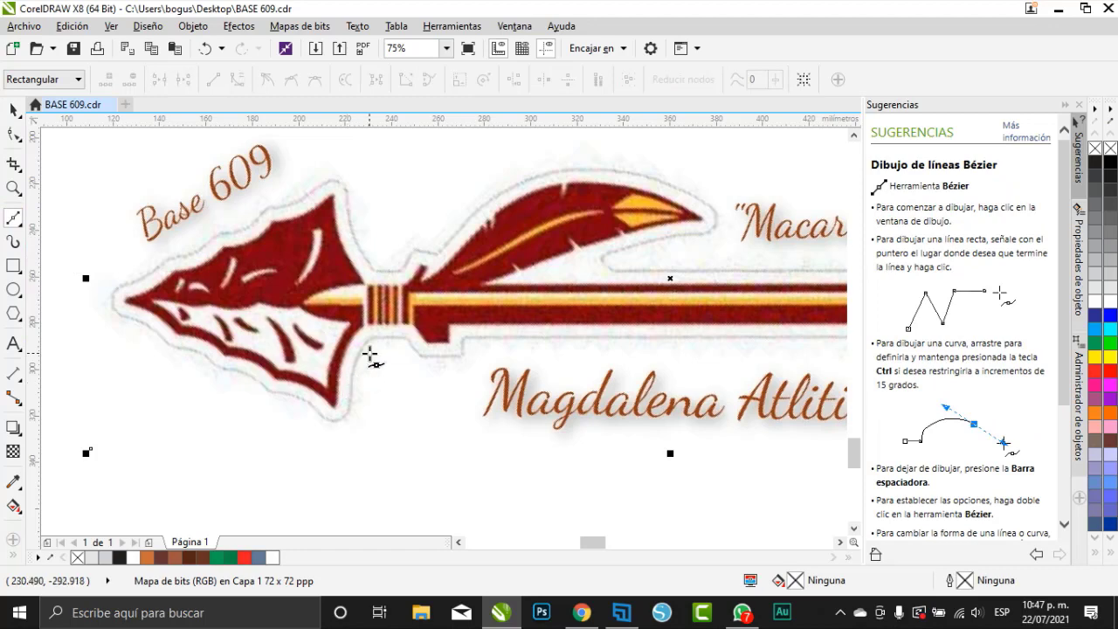
scroll(333, 382, up, 2)
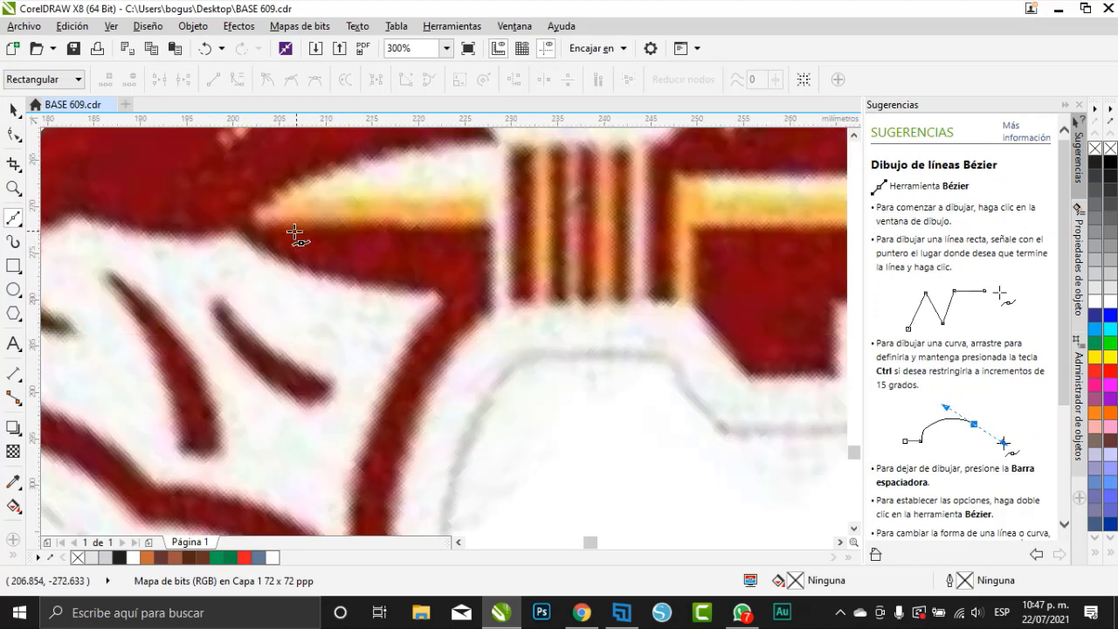
scroll(291, 232, up, 2)
click(263, 218)
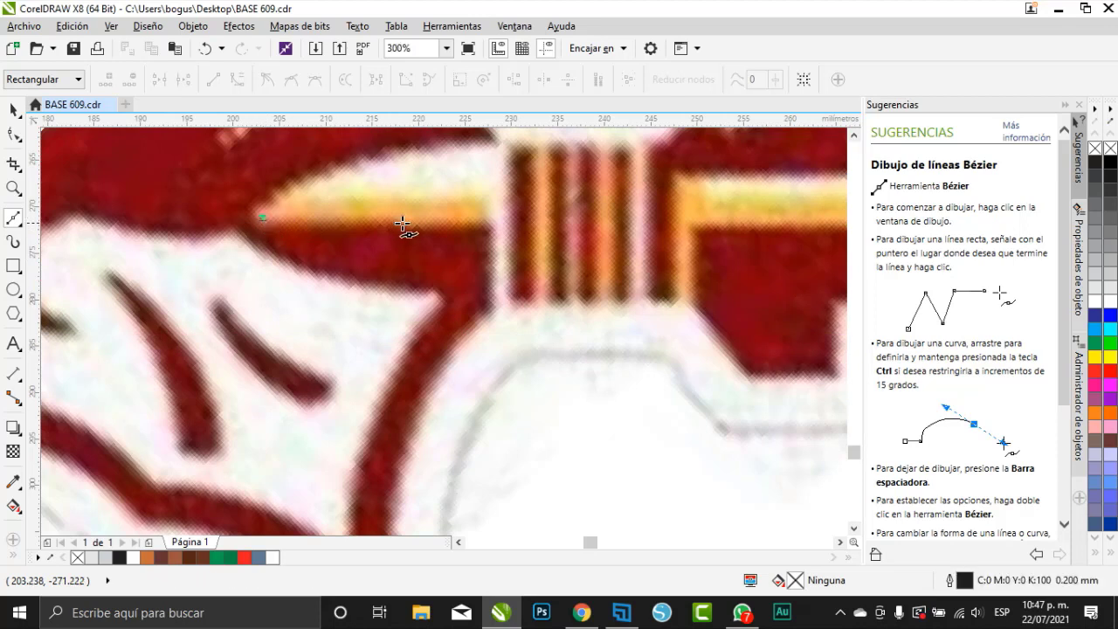
click(487, 218)
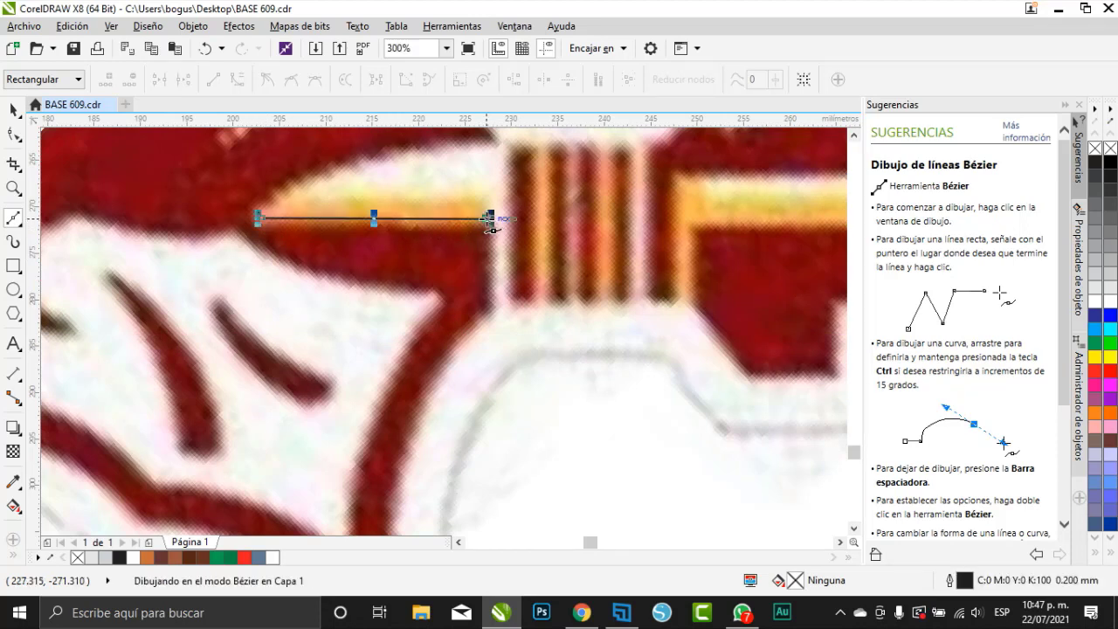
Step: Continue the outline with a vertical segment about 10 mm long down the arrowhead's back edge, redoing its end node to straighten it
click(491, 307)
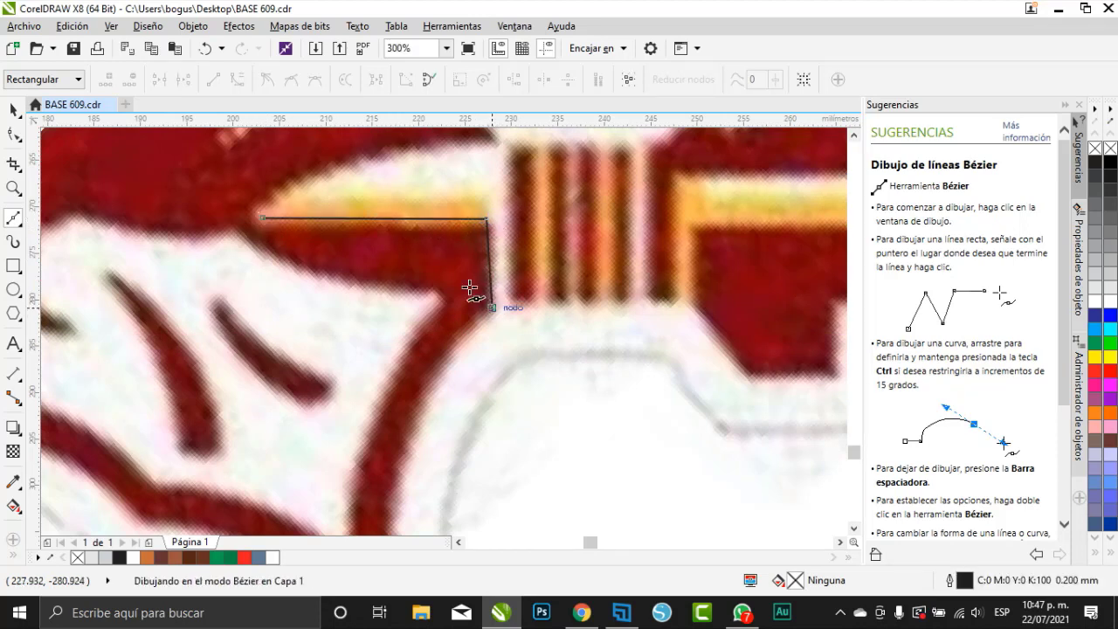
scroll(395, 181, down, 2)
scroll(424, 267, up, 2)
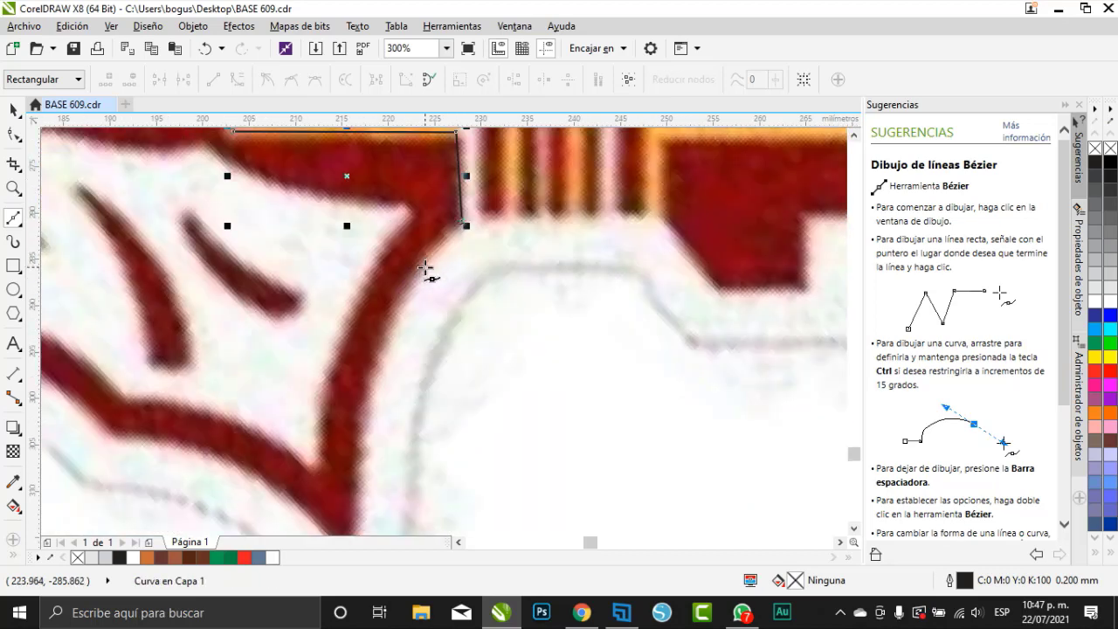
key(ctrl+z)
click(463, 222)
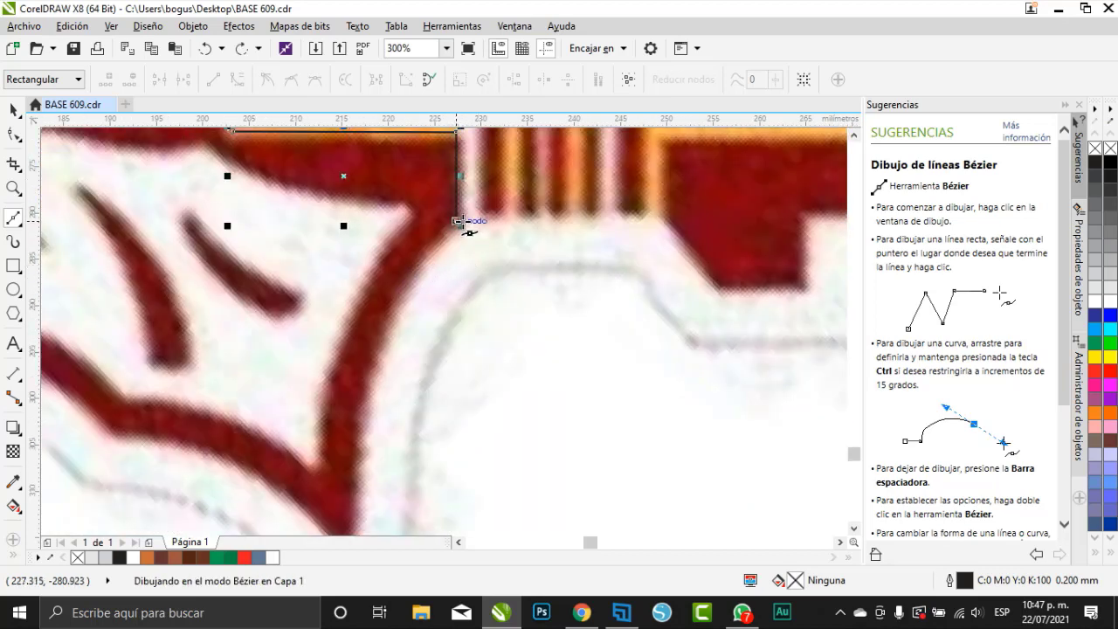
Step: Extend the outline with a curved segment along the outer back edge of the arrowhead to its lower barb tip
scroll(439, 187, down, 2)
scroll(404, 341, up, 2)
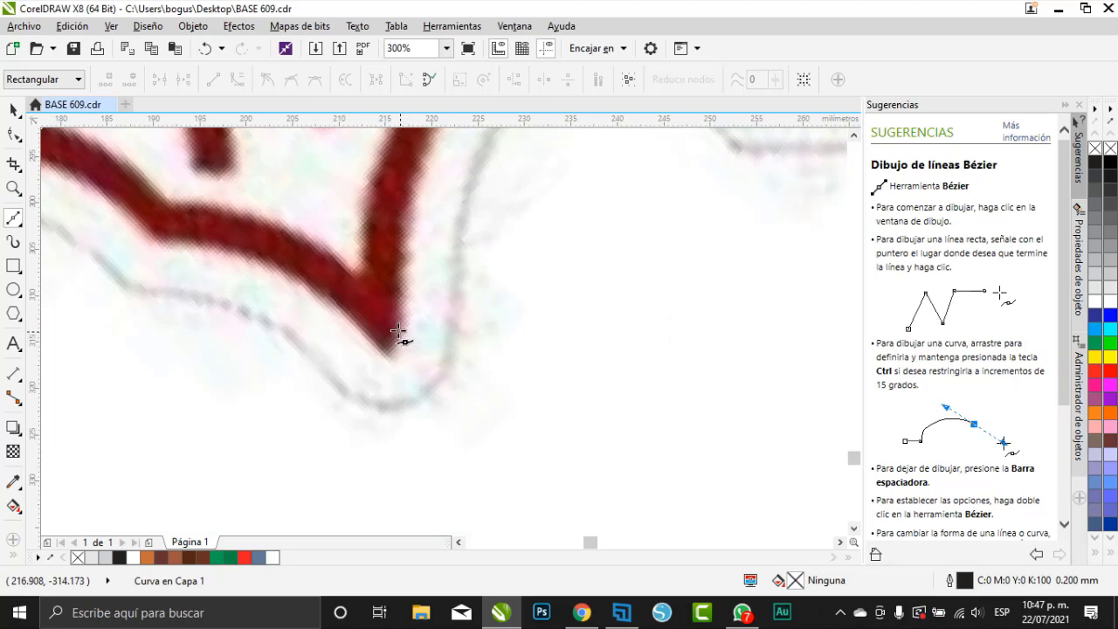
drag(398, 330, 374, 367)
scroll(387, 466, down, 2)
scroll(375, 367, up, 2)
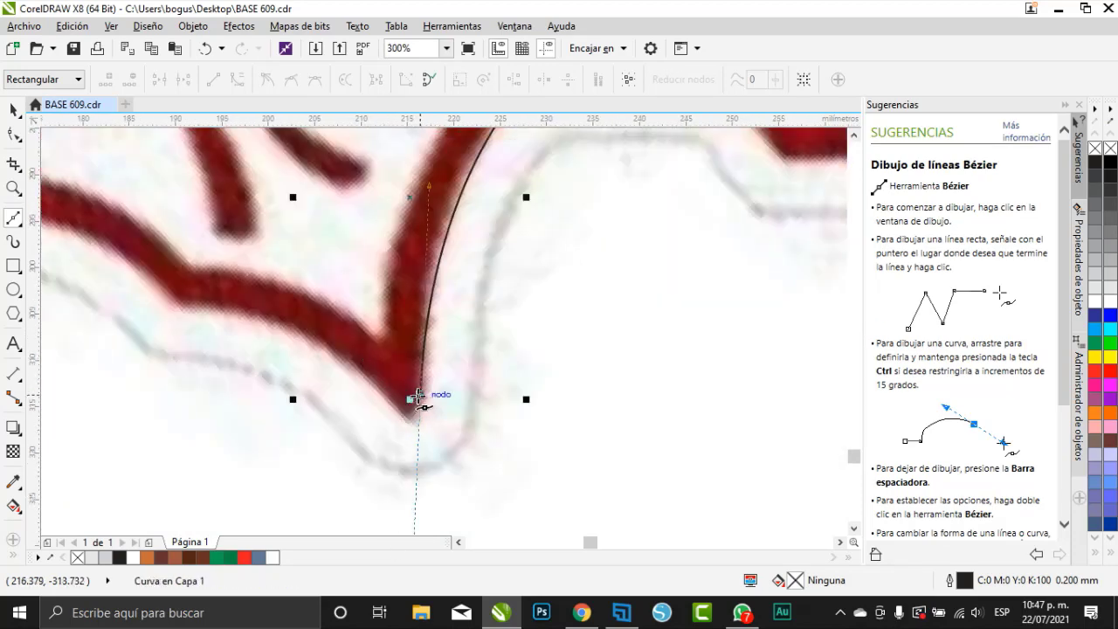
Step: Round off the arrowhead's lower barb tip and trace the first curved scallop of the lower outer edge
click(419, 397)
click(397, 403)
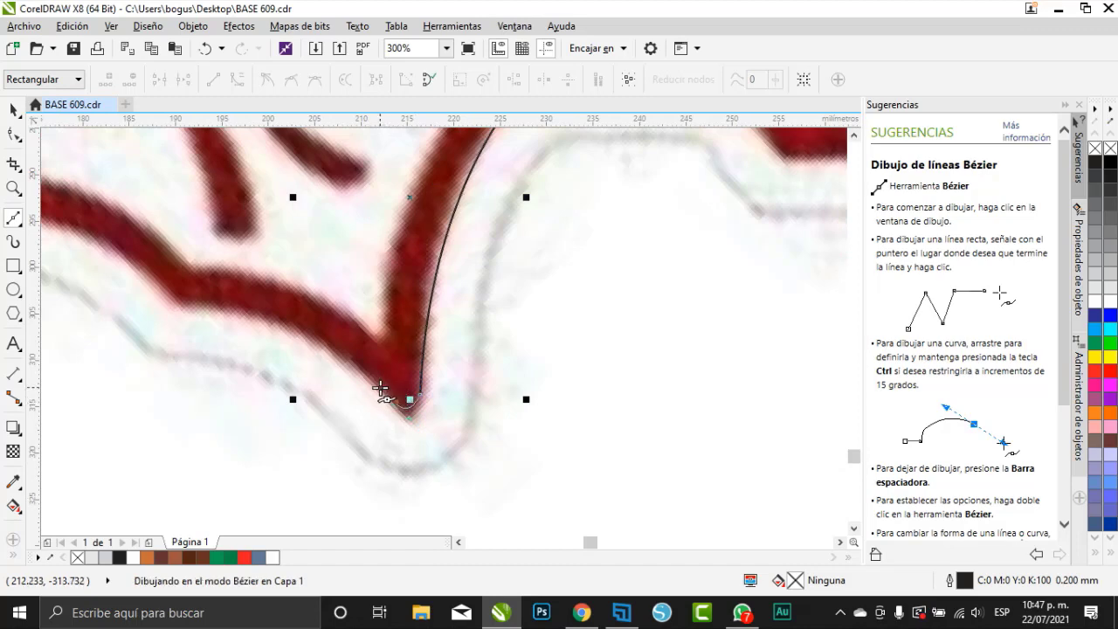
drag(179, 307, 73, 314)
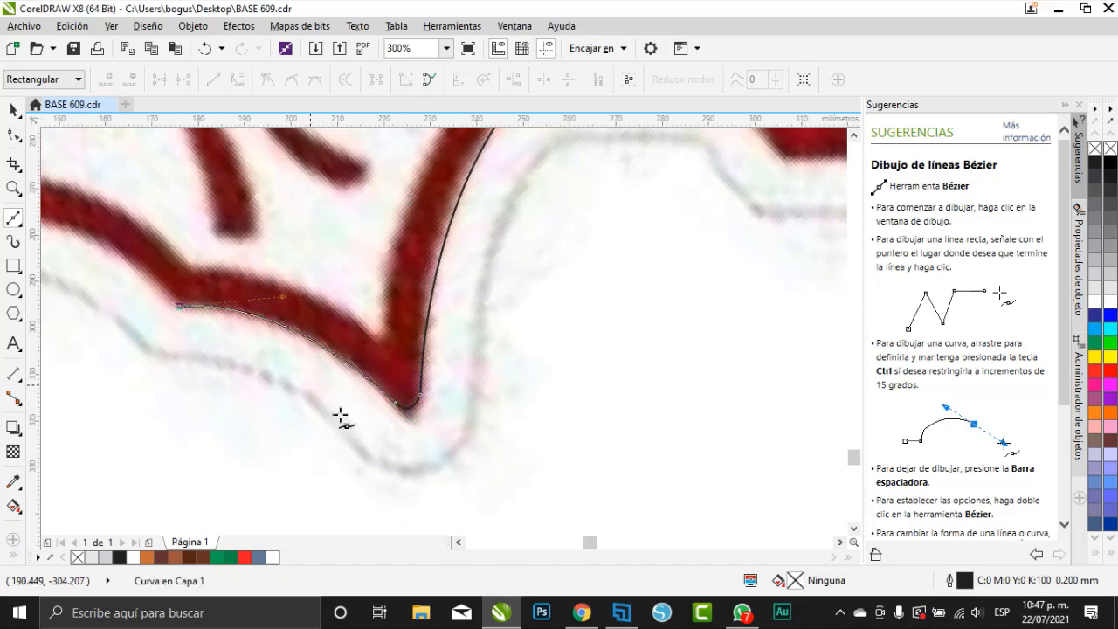
Step: Trace the remaining scallops of the lower outer edge with curved segments up to the arrowhead's front point
scroll(339, 415, down, 1)
scroll(90, 319, up, 1)
drag(222, 305, 87, 312)
double_click(222, 305)
scroll(392, 420, down, 1)
scroll(192, 326, up, 1)
drag(240, 317, 145, 324)
double_click(241, 316)
scroll(437, 428, down, 1)
scroll(229, 307, up, 1)
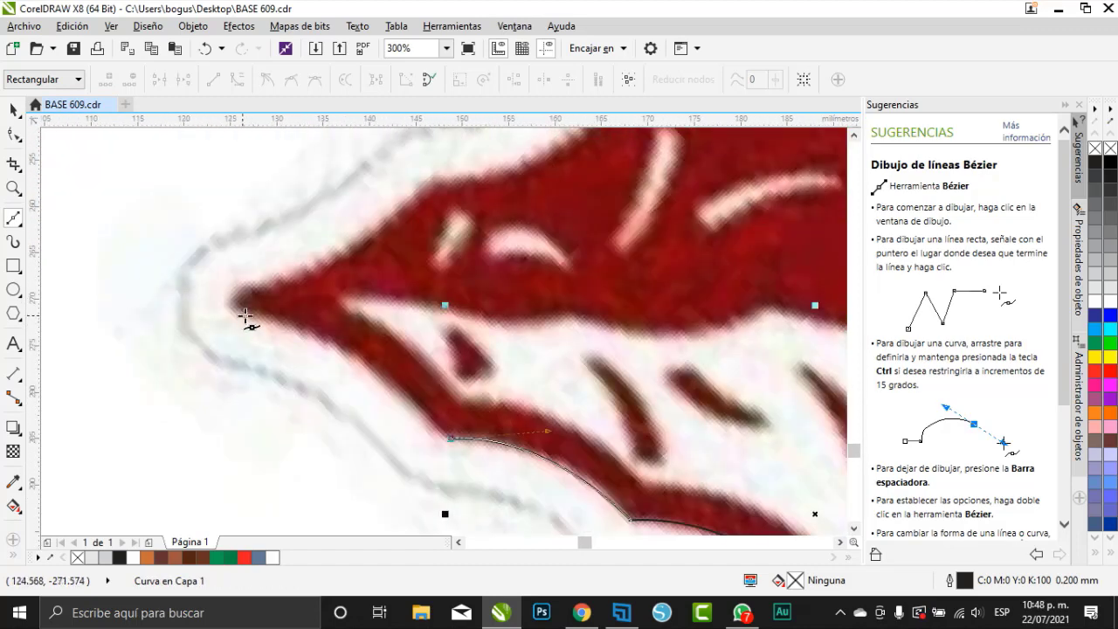
drag(243, 311, 175, 300)
Step: Round the front point and trace the first three scallops of the arrowhead's upper outer edge with cusped curves
scroll(249, 315, up, 1)
drag(246, 255, 420, 176)
scroll(262, 305, down, 2)
double_click(340, 262)
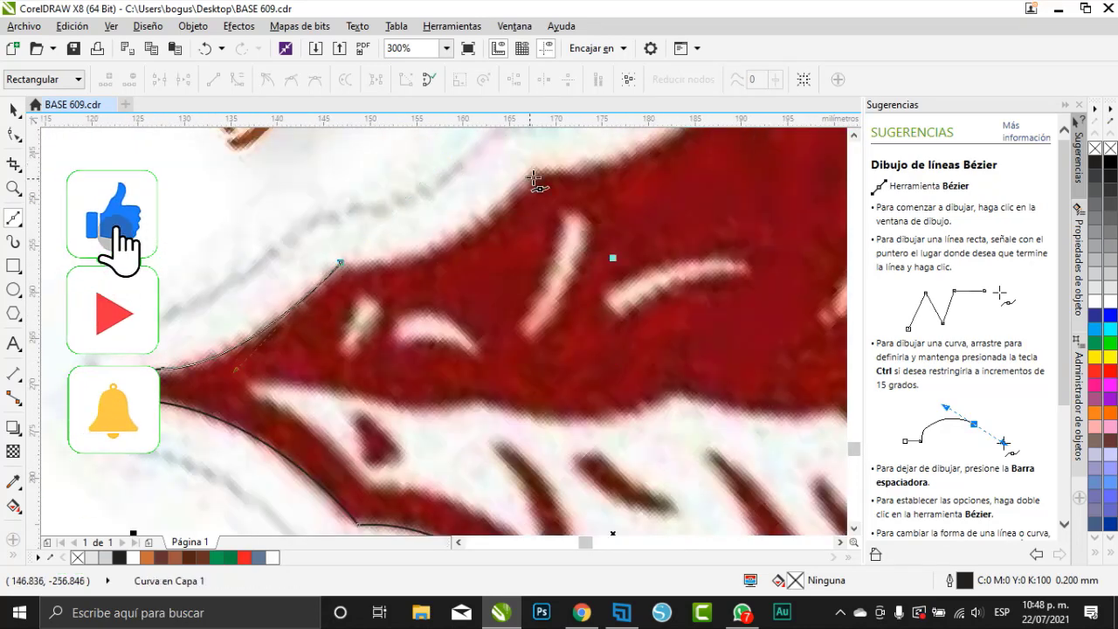
drag(535, 180, 611, 147)
double_click(532, 255)
scroll(541, 254, down, 1)
scroll(602, 269, up, 1)
drag(465, 220, 553, 180)
double_click(466, 299)
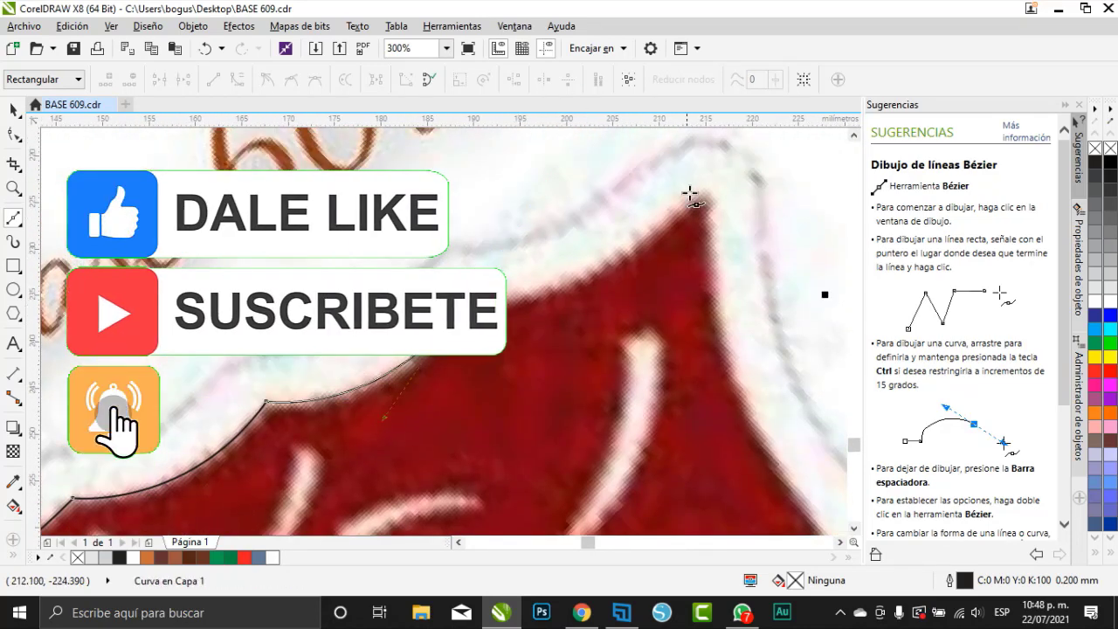
Step: Extend the outline around the upper barb tip and down the curved back edge to the corner at the shaft
scroll(694, 197, down, 1)
scroll(587, 290, up, 1)
drag(588, 294, 724, 172)
double_click(589, 295)
scroll(596, 358, down, 1)
scroll(596, 382, up, 1)
drag(537, 272, 556, 336)
drag(641, 459, 653, 465)
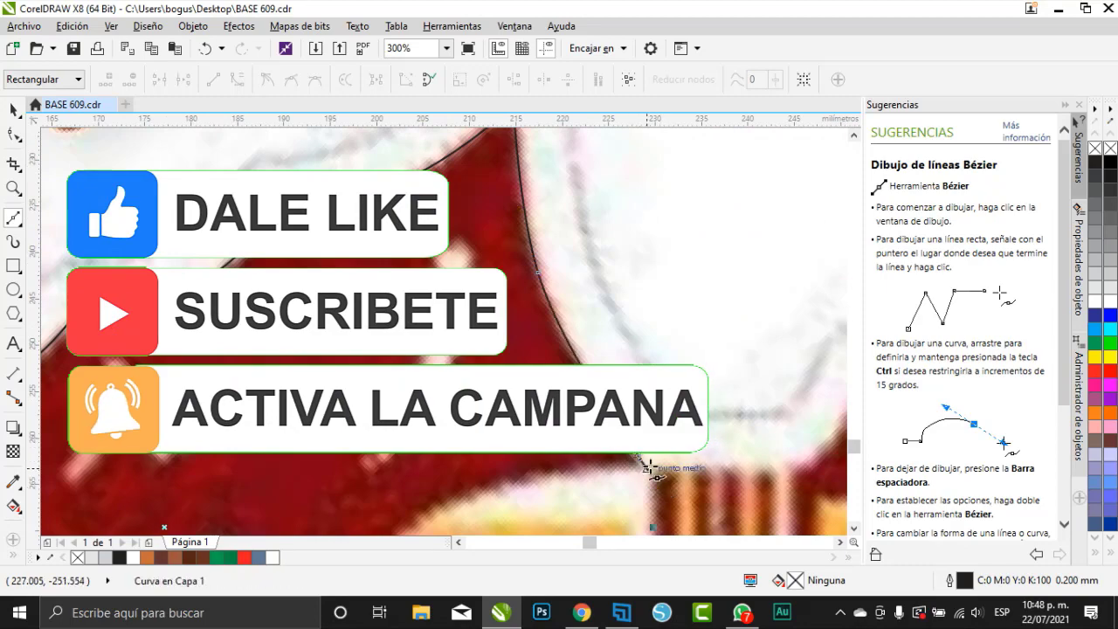
double_click(640, 459)
Step: Close the arrowhead outline by tracing the curved upper edge of the yellow shaft tip back to the starting node
scroll(641, 461, up, 1)
scroll(639, 459, down, 1)
drag(489, 435, 441, 448)
drag(399, 494, 424, 450)
scroll(513, 407, down, 2)
scroll(499, 524, up, 2)
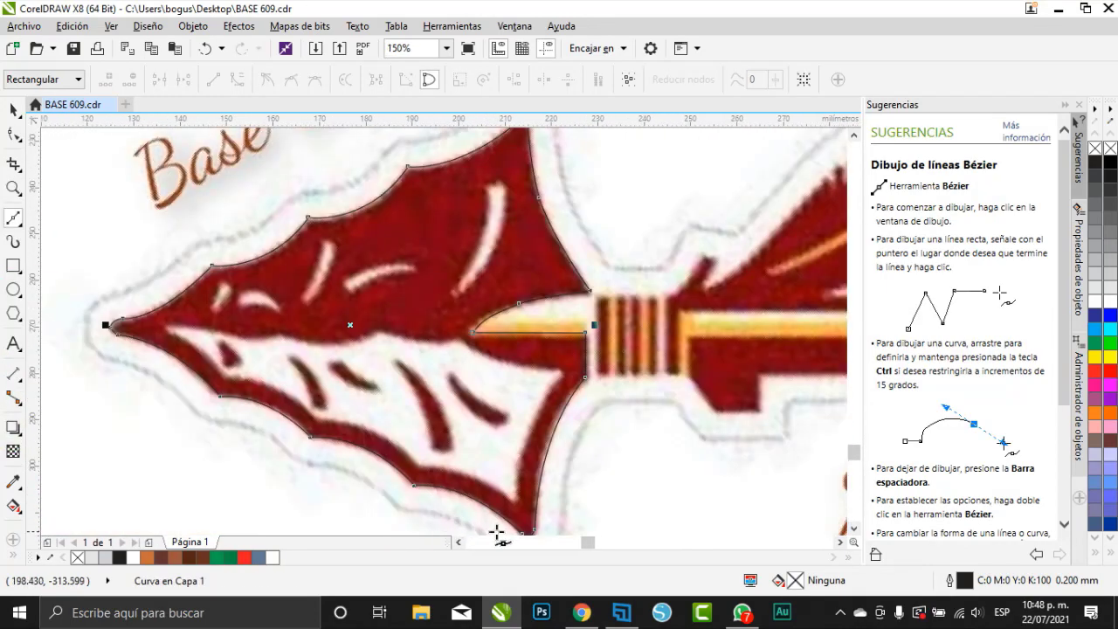
Step: Start the white area's outline at the lower barb's inner corner, tracing up the back band and along the edge below the shaft
click(511, 479)
drag(603, 225, 676, 155)
double_click(603, 225)
drag(397, 156, 319, 188)
double_click(397, 264)
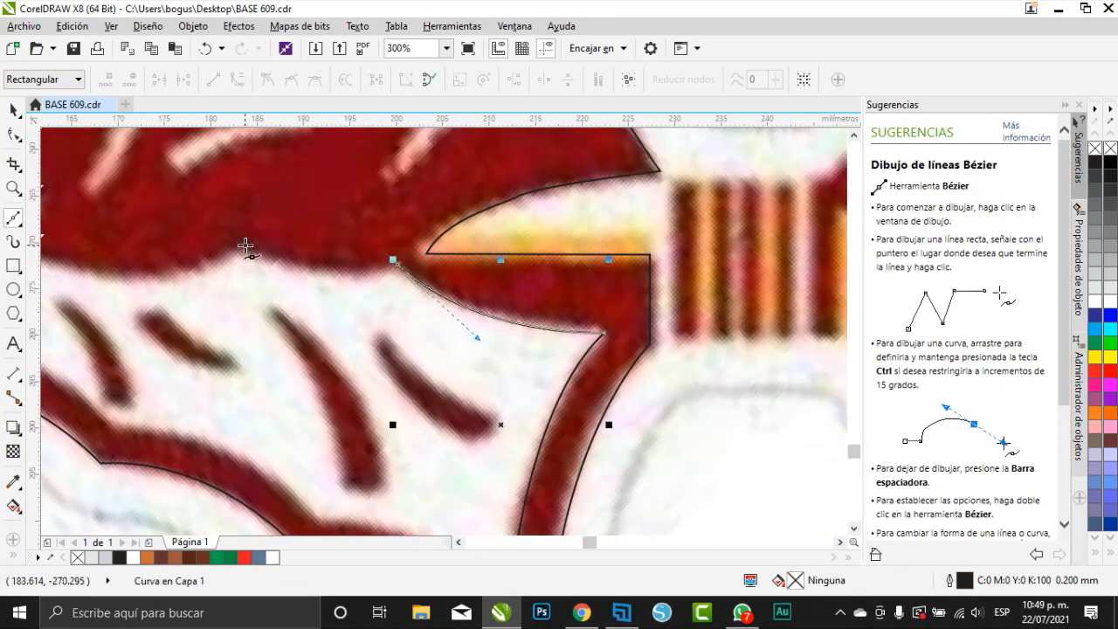
Step: Trace the scalloped boundary between the white area and the red upper half as far as the white area's front tip
drag(238, 246, 186, 211)
double_click(238, 246)
scroll(237, 247, down, 2)
scroll(158, 234, up, 2)
drag(274, 296, 200, 248)
double_click(274, 295)
scroll(277, 324, down, 1)
scroll(196, 325, up, 1)
drag(233, 307, 196, 280)
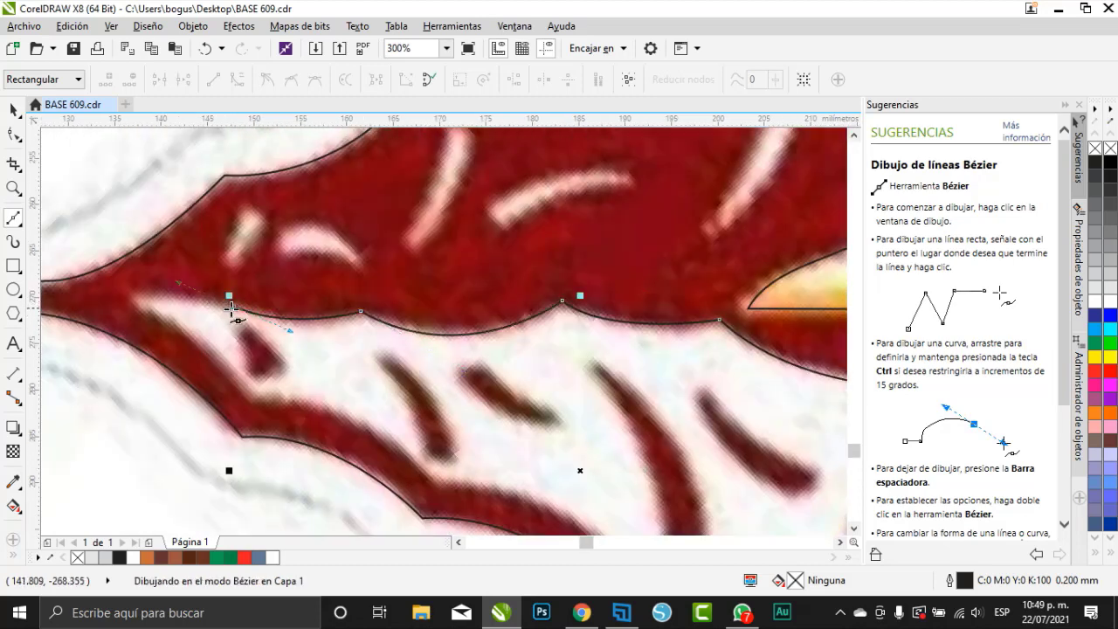
double_click(234, 307)
drag(135, 299, 100, 295)
double_click(135, 299)
Step: Continue the white area's outline with three curved segments along the inner edge of the lower red band
drag(253, 395, 274, 428)
double_click(253, 395)
drag(437, 481, 524, 487)
double_click(437, 398)
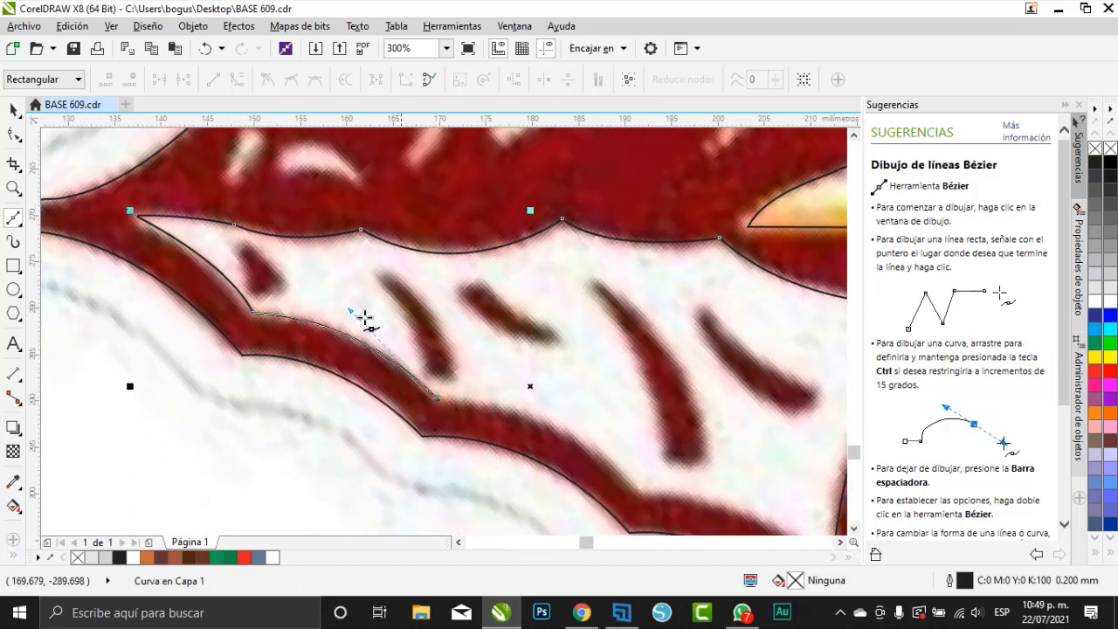
scroll(364, 320, down, 1)
scroll(442, 359, up, 1)
drag(566, 452, 646, 516)
double_click(566, 412)
scroll(584, 449, up, 1)
key(ctrl+z)
scroll(483, 341, down, 1)
drag(568, 369, 612, 387)
scroll(669, 424, up, 1)
key(ctrl+z)
scroll(282, 323, down, 1)
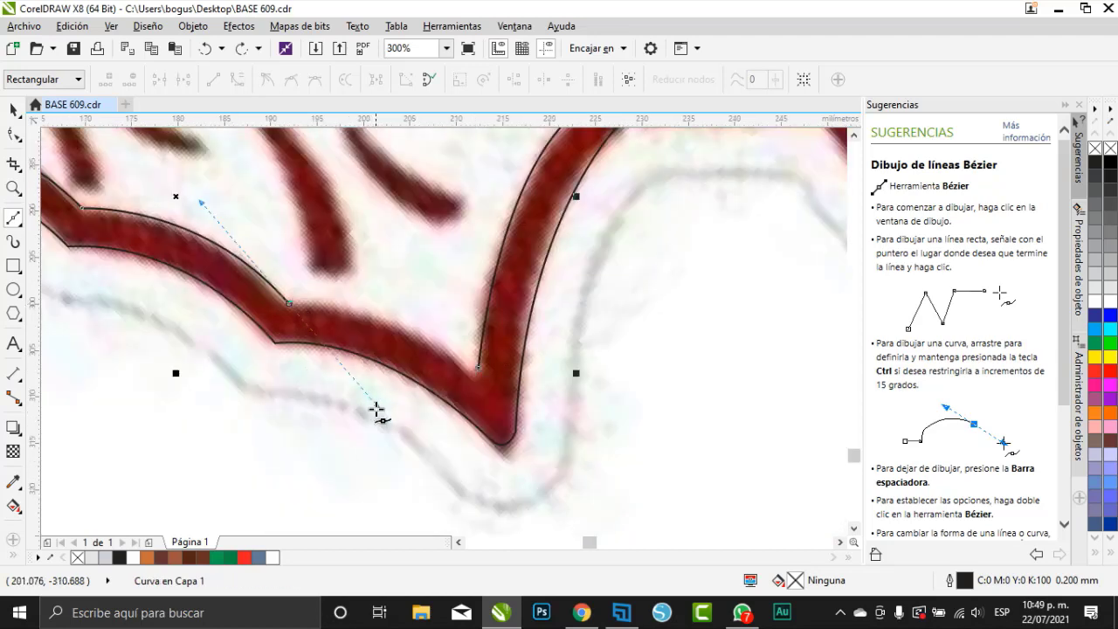
drag(459, 358, 466, 374)
key(ctrl+z)
Step: Close the white area's outline with a last curve to the starting node at the lower barb's inner corner
double_click(289, 303)
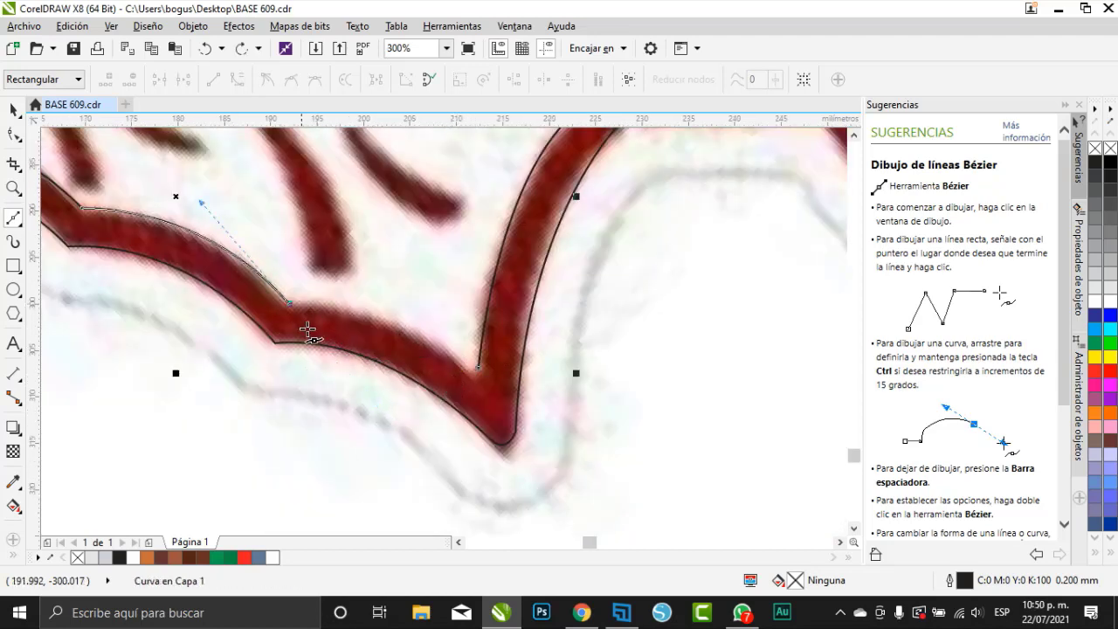
drag(397, 323, 449, 350)
click(479, 367)
Step: Delete the extra node on the last curve of the white area's outline and save the drawing
key(F10)
double_click(398, 323)
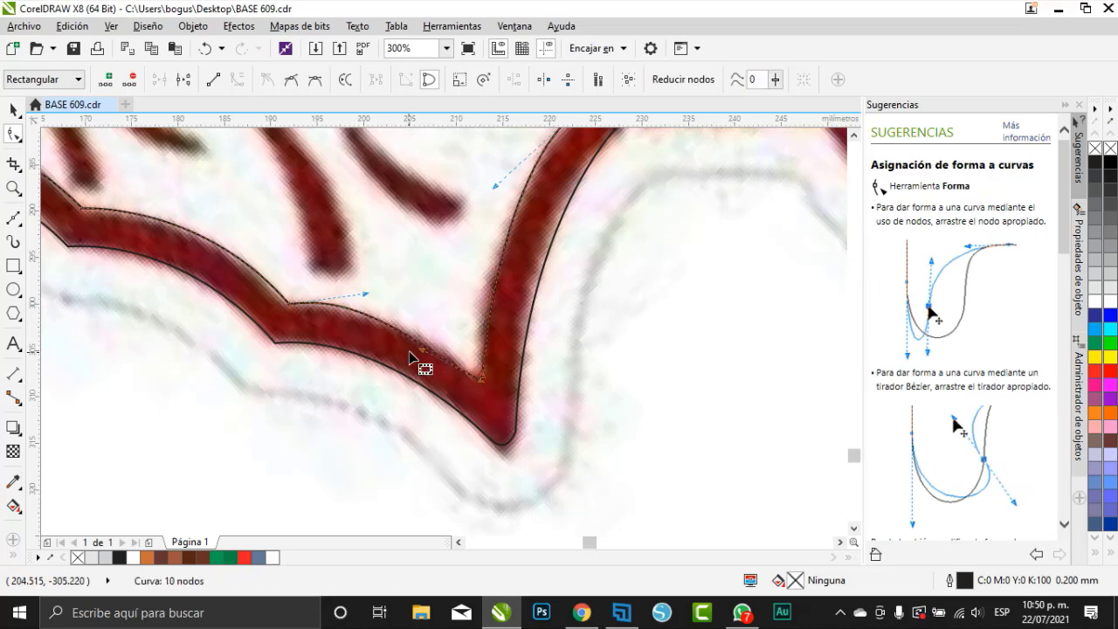
scroll(424, 357, down, 2)
click(13, 110)
click(72, 49)
Step: Trace the dark mark nearest the arrowhead's back in the white area as a closed, round-ended Bézier shape
click(16, 220)
scroll(450, 299, up, 3)
click(298, 250)
drag(498, 390, 618, 421)
double_click(498, 390)
drag(504, 422, 491, 438)
drag(432, 441, 387, 422)
drag(274, 285, 260, 232)
click(298, 251)
Step: Trace the long tapered dark mark beside it in the white area as a closed Bézier shape
scroll(298, 250, down, 1)
click(373, 261)
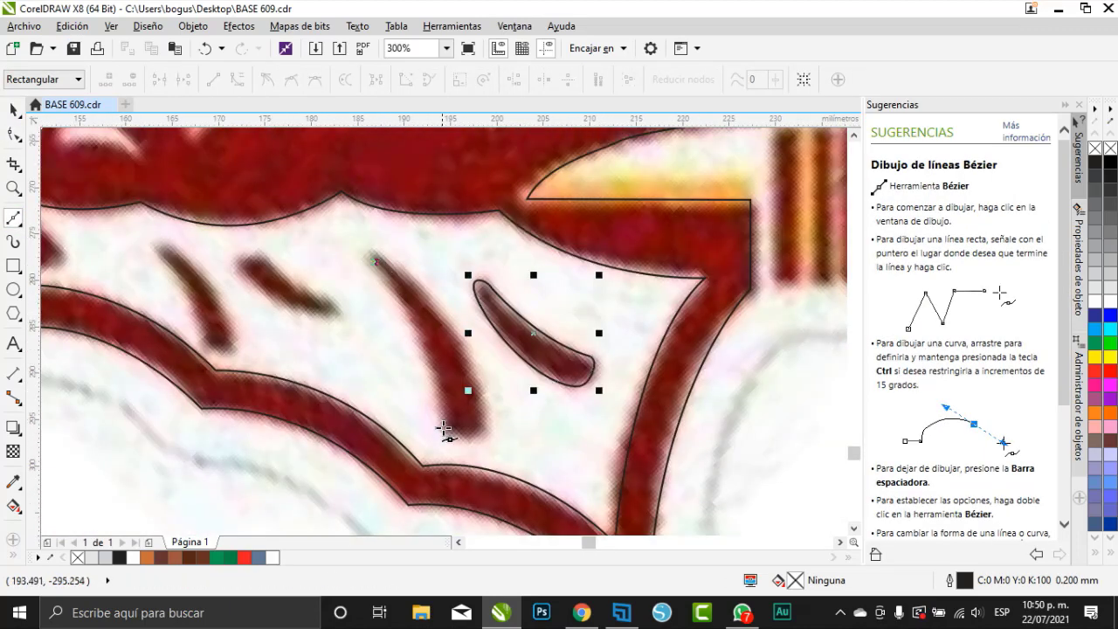
drag(448, 431, 451, 495)
double_click(448, 431)
drag(485, 428, 490, 414)
drag(373, 260, 441, 274)
Step: Trace the short slanted dark mark in the middle of the white area as a closed Bézier shape
scroll(150, 298, up, 1)
click(385, 219)
mouse_move(504, 293)
mouse_down()
mouse_move(537, 301)
mouse_move(521, 323)
mouse_up()
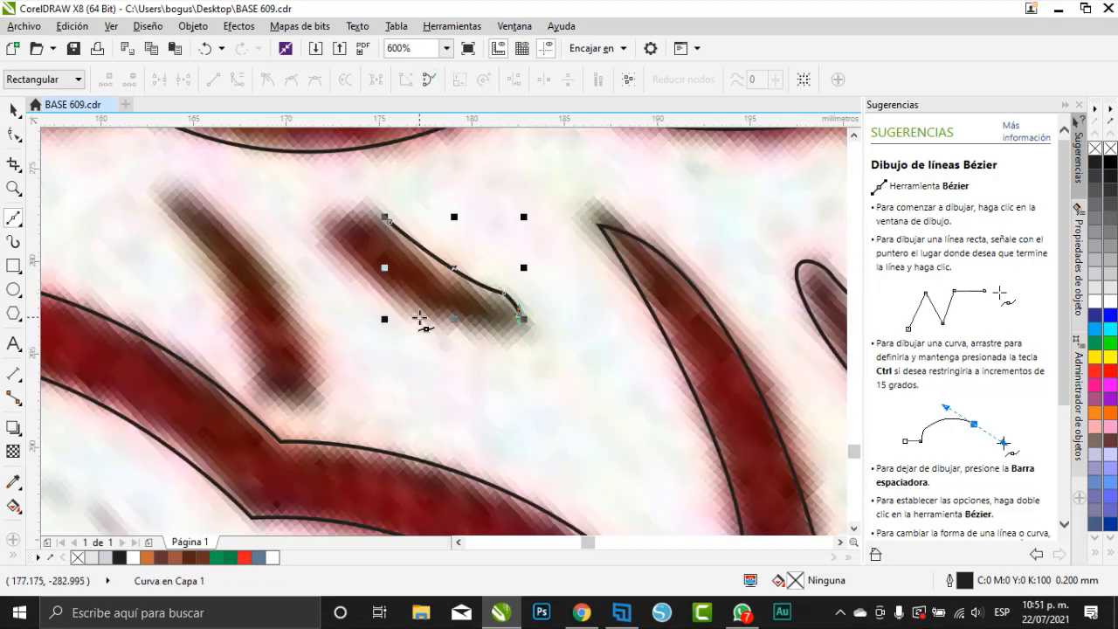
drag(418, 321, 385, 307)
mouse_move(331, 221)
mouse_down()
mouse_move(329, 210)
mouse_move(402, 227)
mouse_up()
Step: Trace the steep dark mark just in front of the short slanted one as a closed, round-ended shape
click(170, 206)
drag(260, 365, 262, 411)
drag(313, 364, 313, 343)
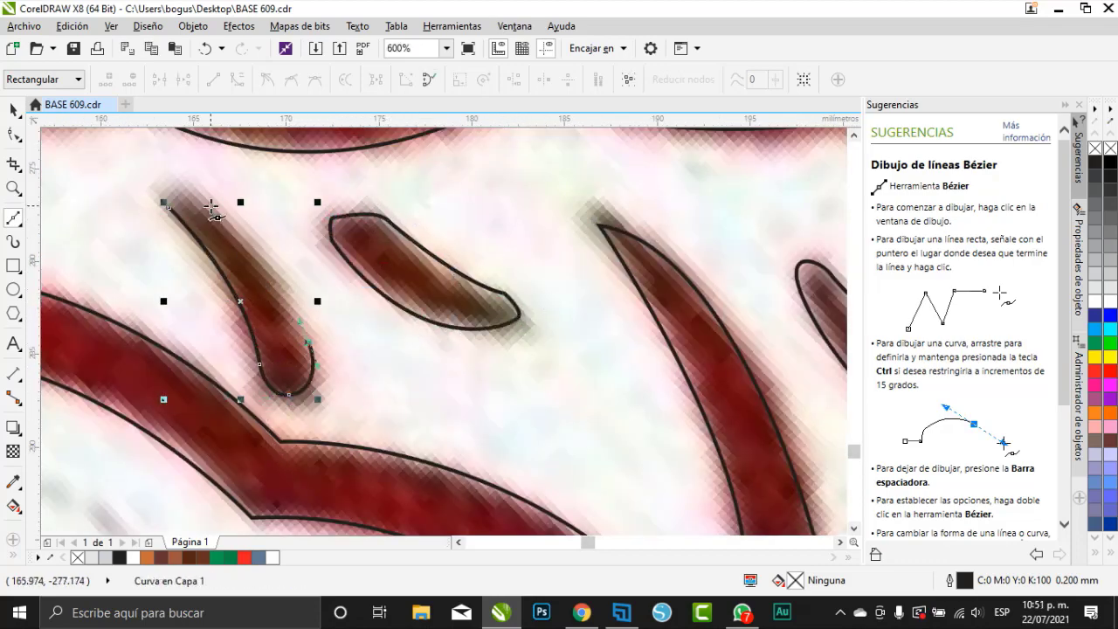
drag(211, 206, 204, 201)
drag(170, 206, 166, 215)
Step: Trace the teardrop-shaped dark mark near the white area's front tip as a closed Bézier shape
scroll(174, 209, down, 2)
scroll(302, 309, up, 2)
click(381, 296)
mouse_move(385, 340)
mouse_down()
mouse_move(385, 359)
mouse_move(428, 370)
mouse_up()
drag(459, 338, 457, 323)
drag(397, 272, 387, 273)
click(381, 296)
Step: Trace the small light mark nearest the arrowhead's front point in the red upper half
scroll(350, 393, down, 3)
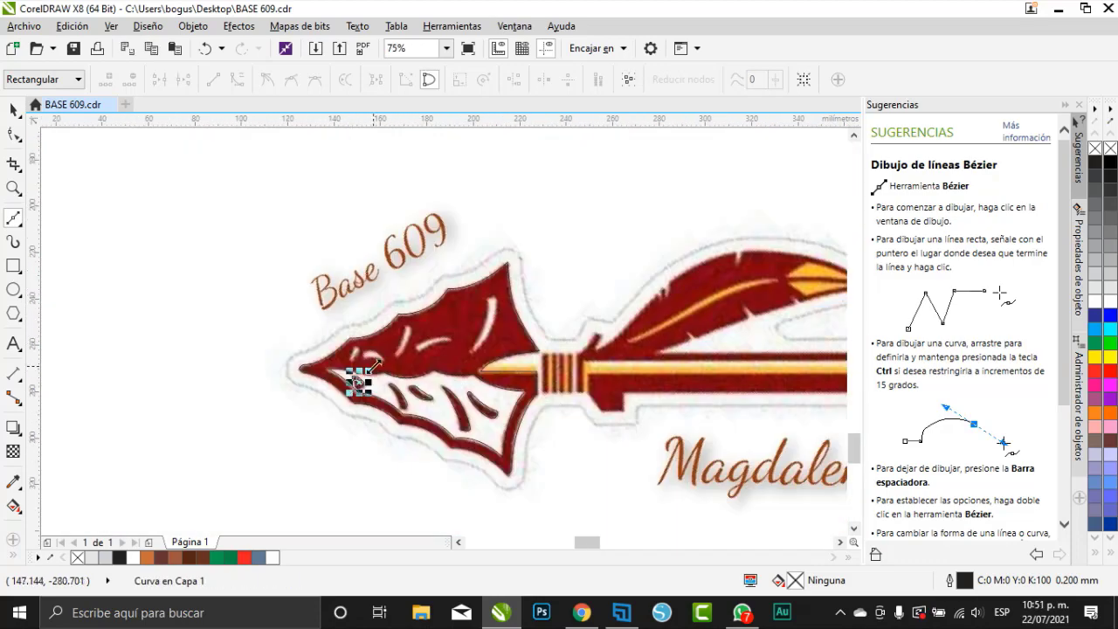
scroll(361, 360, up, 3)
click(291, 256)
click(274, 320)
Step: Convert the arrow image to a 32-bit CMYK bitmap with a newly chosen resolution, antialiasing and a transparent background
click(13, 110)
scroll(250, 370, down, 2)
click(120, 238)
click(300, 26)
click(320, 49)
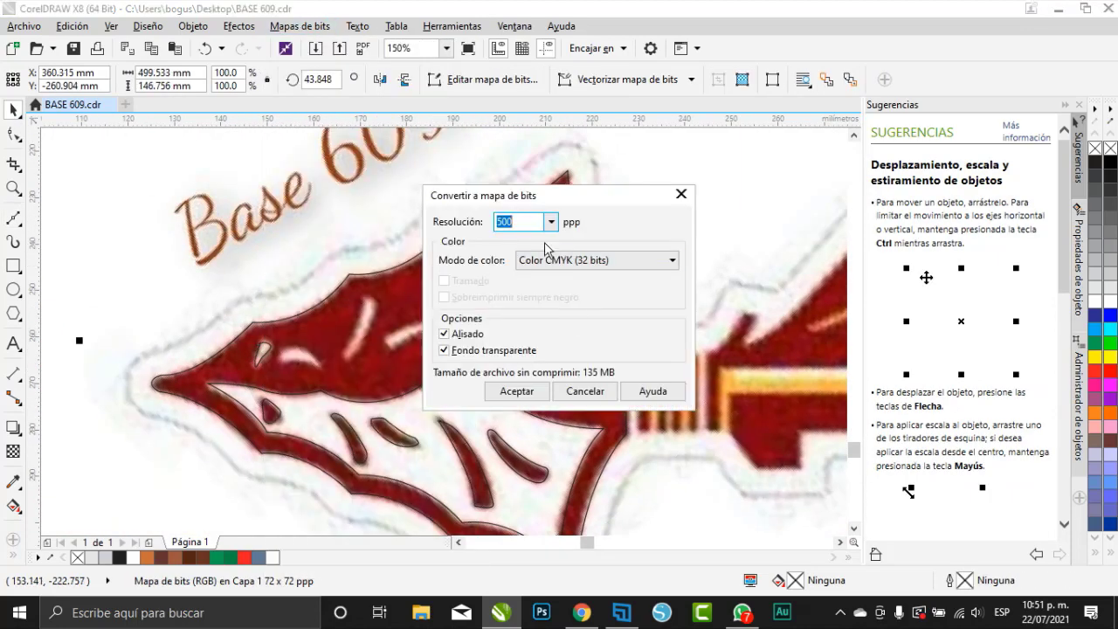
click(552, 222)
click(529, 284)
click(532, 394)
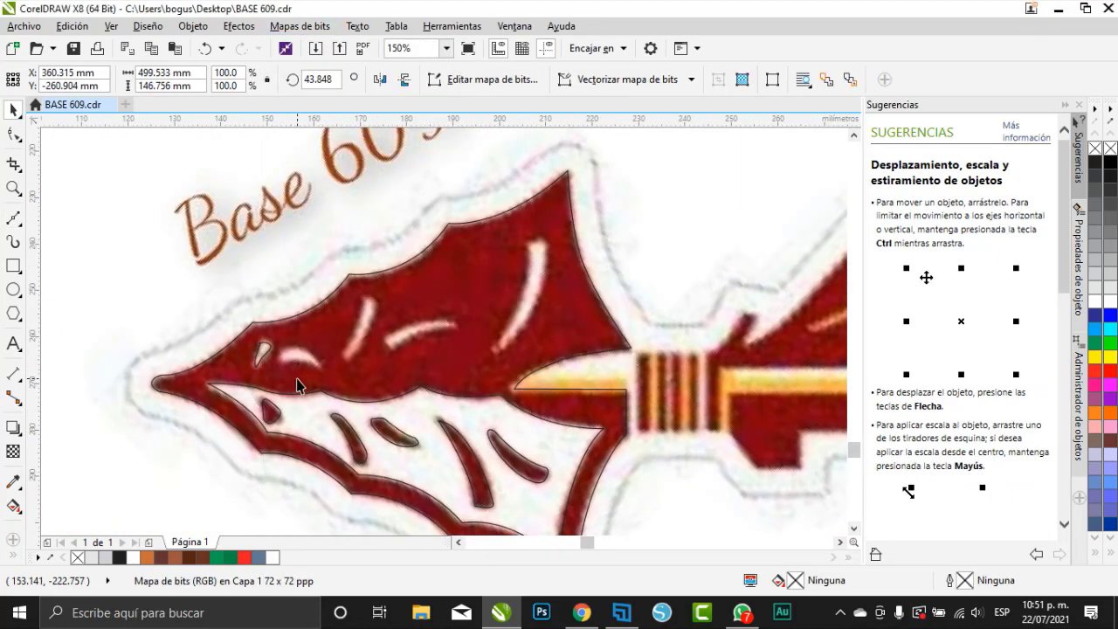
Step: Switch the display to wireframe view and trace the arch-shaped light mark in the arrowhead's upper half
click(111, 26)
click(144, 66)
scroll(348, 379, up, 2)
click(14, 218)
click(252, 376)
drag(387, 392, 428, 418)
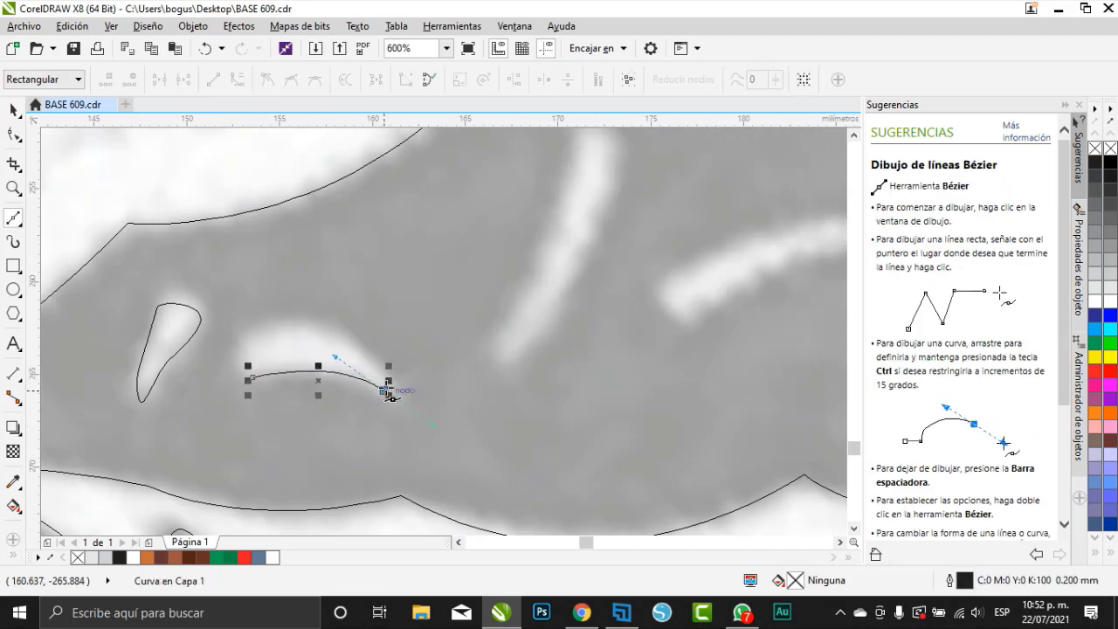
drag(252, 332, 224, 354)
Step: Trace the steep light mark behind the arch-shaped one as a closed, round-ended Bézier shape
scroll(231, 375, down, 1)
scroll(410, 242, up, 1)
click(396, 275)
mouse_move(334, 443)
mouse_down()
mouse_move(312, 479)
mouse_move(328, 500)
mouse_up()
drag(399, 403, 421, 367)
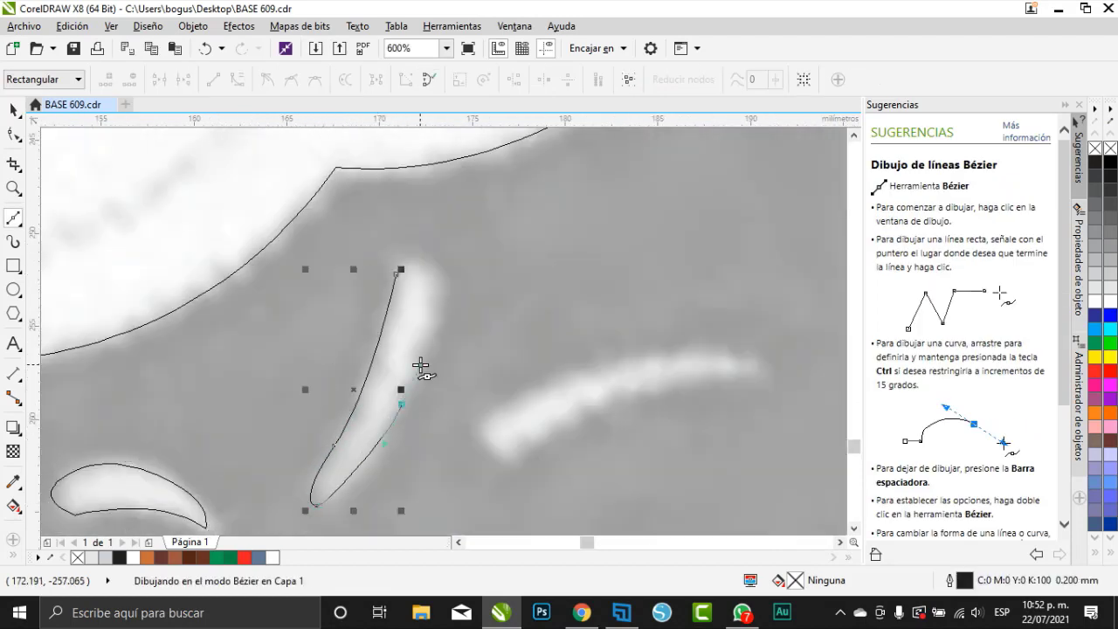
mouse_move(437, 291)
mouse_down()
mouse_move(431, 275)
mouse_move(383, 284)
mouse_up()
Step: Trace the long, nearly horizontal light mark in the upper half as a closed shape with one pointed end
click(760, 365)
drag(550, 380, 503, 397)
drag(488, 442, 534, 445)
click(761, 365)
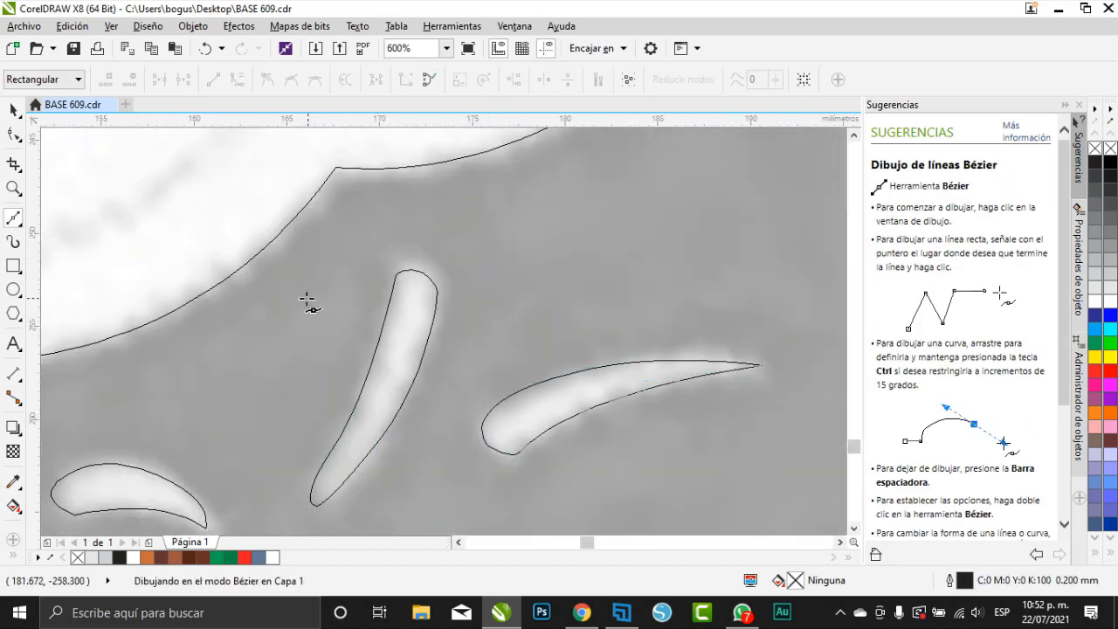
Step: Trace the tall curved light mark nearest the upper barb as a closed Bézier shape
scroll(307, 300, down, 1)
click(434, 234)
click(475, 234)
drag(368, 456, 260, 498)
drag(415, 363, 440, 310)
click(435, 234)
scroll(375, 332, down, 2)
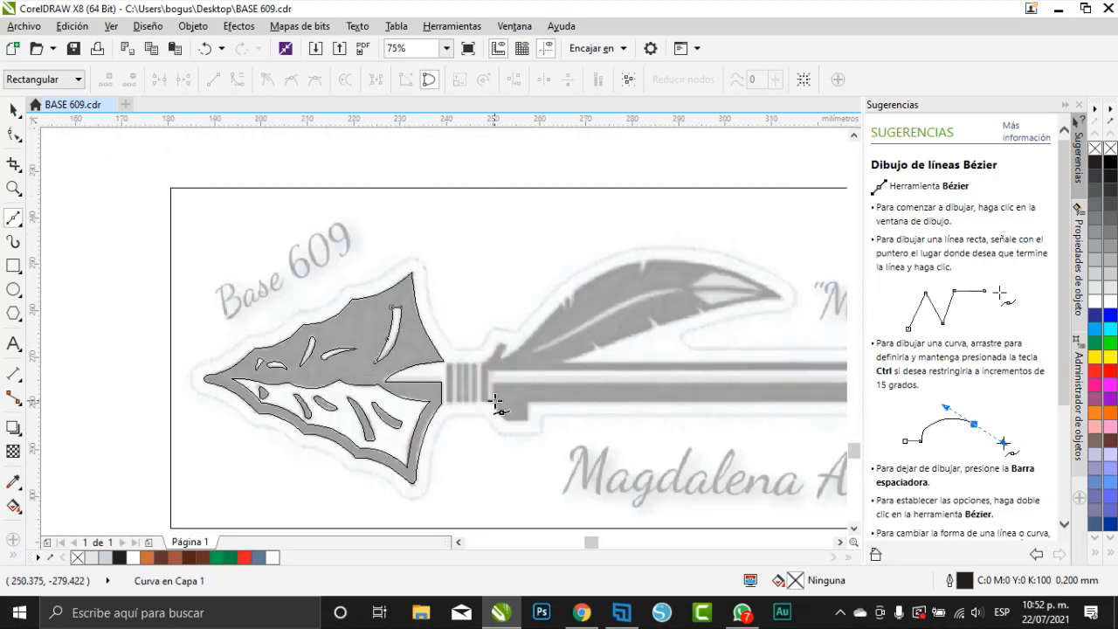
Step: Switch the display out of wireframe view and draw a narrow rectangle over the first dark band behind the arrowhead
scroll(494, 402, up, 1)
click(111, 26)
click(145, 117)
click(13, 265)
scroll(570, 367, up, 1)
mouse_move(224, 287)
mouse_down()
mouse_move(249, 441)
mouse_move(222, 271)
mouse_up()
scroll(223, 297, up, 2)
scroll(221, 275, down, 1)
Step: Cover the remaining dark bands beside the first one with matching narrow rectangles, four in total
key(space)
drag(263, 430, 337, 429)
drag(353, 419, 339, 420)
drag(255, 482, 384, 492)
drag(322, 466, 453, 497)
scroll(94, 353, down, 2)
scroll(131, 343, up, 1)
Step: Start a Bézier outline at the shaft's dark end next to the bands and trace it up around the small barb's top
click(13, 220)
scroll(249, 478, up, 2)
click(382, 482)
click(271, 482)
scroll(271, 482, down, 2)
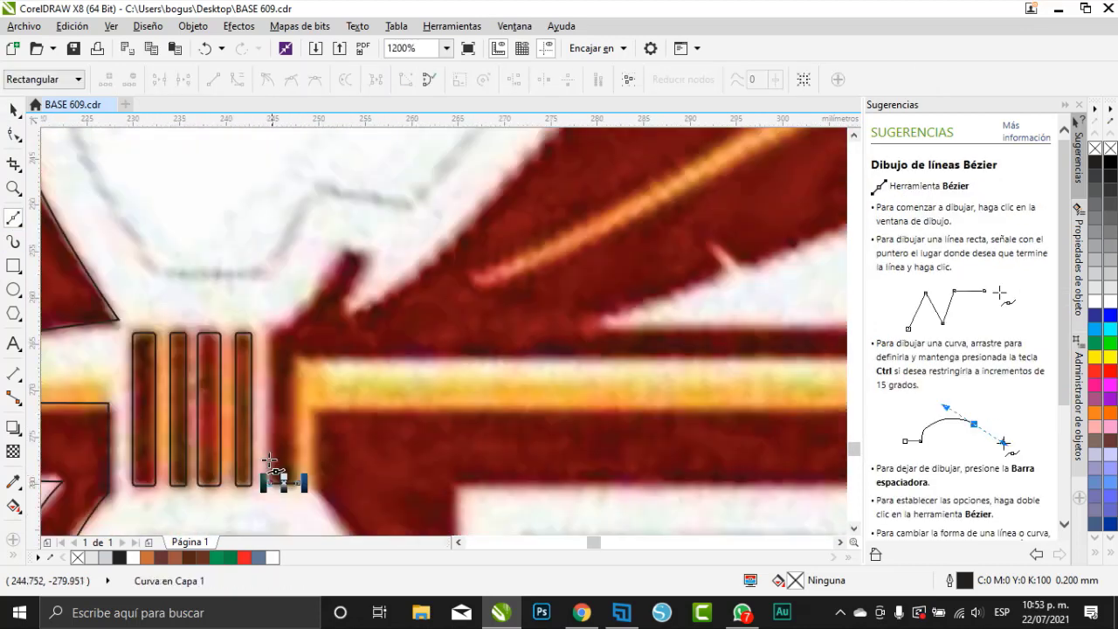
click(250, 310)
click(289, 310)
drag(217, 350, 238, 348)
click(300, 234)
click(347, 246)
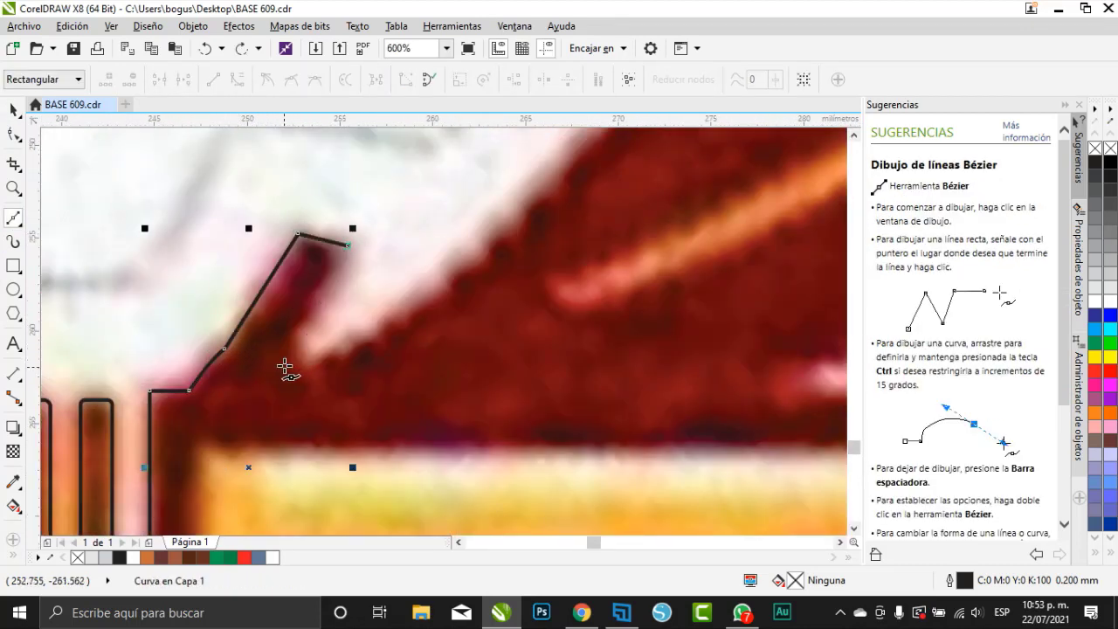
Step: Continue the outline down into the barb's crevice and up the large feather's outer edge toward its first notches
click(290, 354)
click(309, 359)
scroll(296, 368, down, 1)
click(322, 359)
scroll(322, 359, down, 1)
scroll(393, 254, up, 1)
drag(351, 376, 399, 320)
scroll(456, 274, up, 1)
Step: Trace the cluster of small notches and curve the outline along the large feather's upper edge to the next notch
click(440, 283)
click(472, 295)
drag(475, 261, 504, 236)
drag(529, 271, 532, 230)
drag(475, 324, 472, 302)
scroll(298, 266, down, 2)
scroll(475, 219, up, 1)
drag(475, 218, 637, 184)
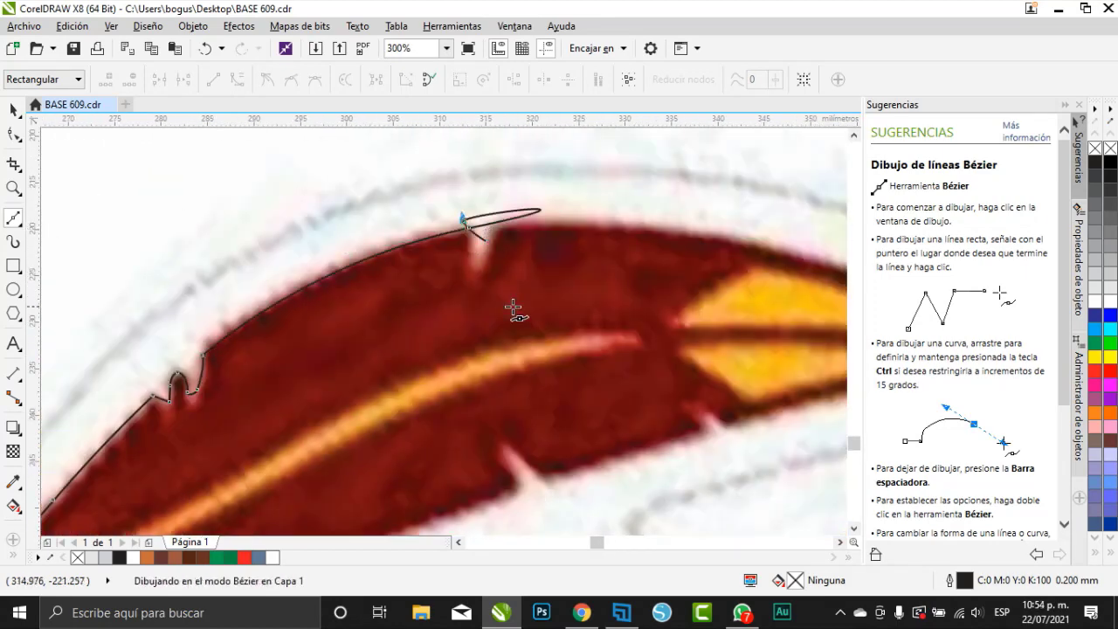
Step: Trace the V-shaped notch near the crest of the large feather's upper edge
scroll(474, 218, up, 1)
double_click(474, 217)
click(489, 294)
click(525, 208)
scroll(299, 259, down, 1)
scroll(543, 244, down, 1)
drag(693, 299, 871, 449)
click(519, 351)
scroll(395, 284, down, 1)
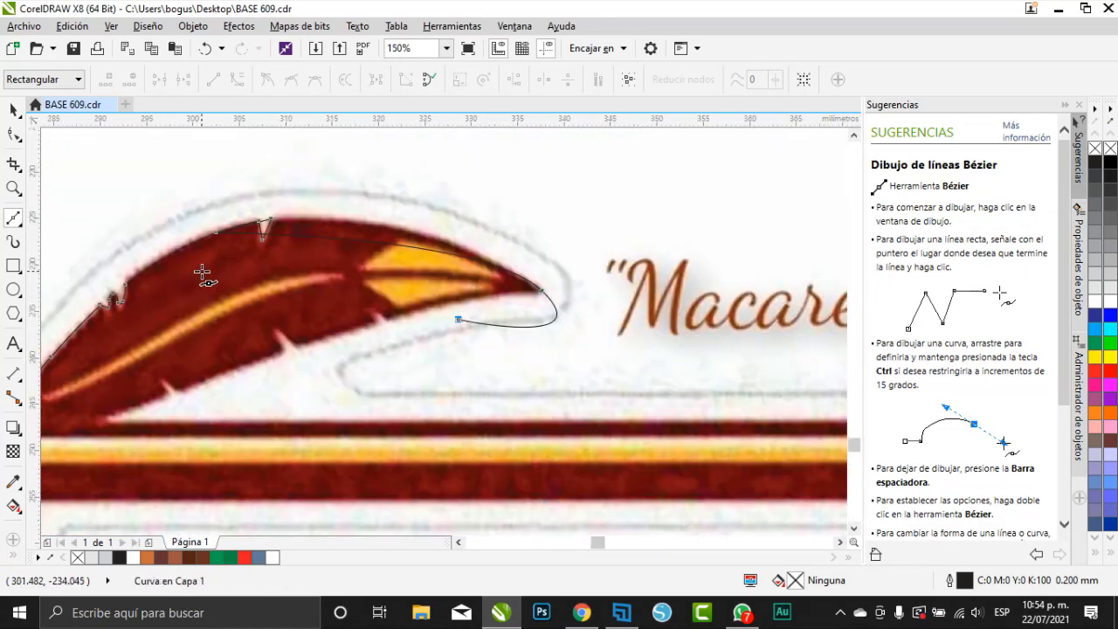
key(ctrl+z)
key(ctrl+z)
Step: Curve the outline from the crest notch to the large feather's pointed tip and back along its underside to the nearest notch
scroll(201, 276, up, 1)
scroll(364, 206, down, 1)
mouse_move(625, 254)
mouse_down()
mouse_move(777, 362)
mouse_move(761, 347)
mouse_up()
double_click(627, 255)
scroll(513, 271, up, 1)
drag(426, 303, 334, 340)
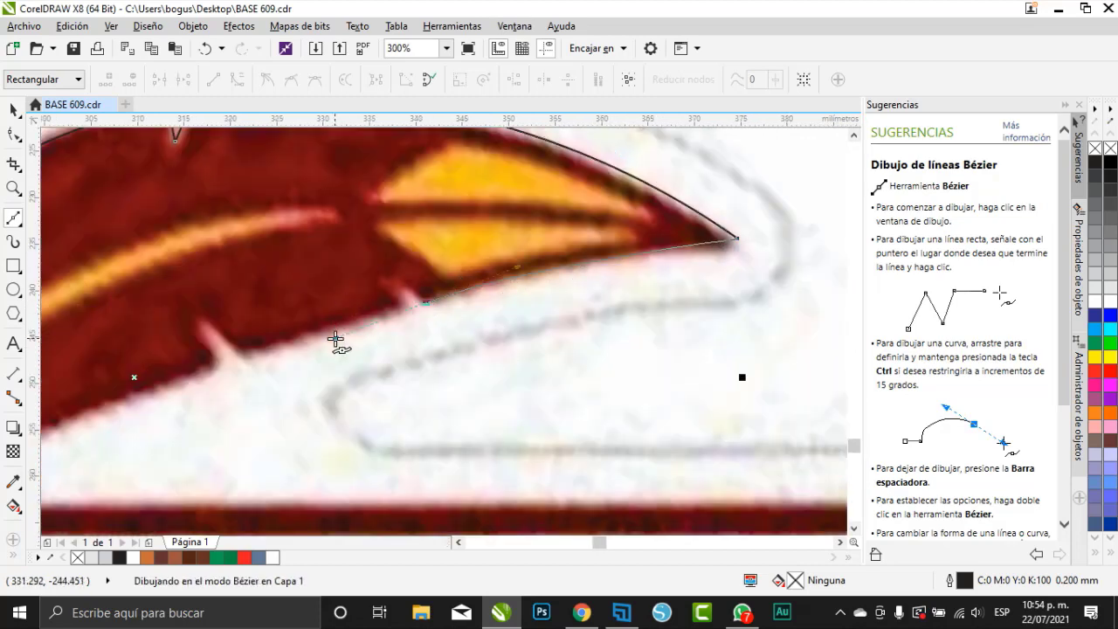
Step: Trace the large feather's underside through its three notches toward the shaft
double_click(426, 303)
click(393, 284)
scroll(198, 379, up, 1)
click(244, 363)
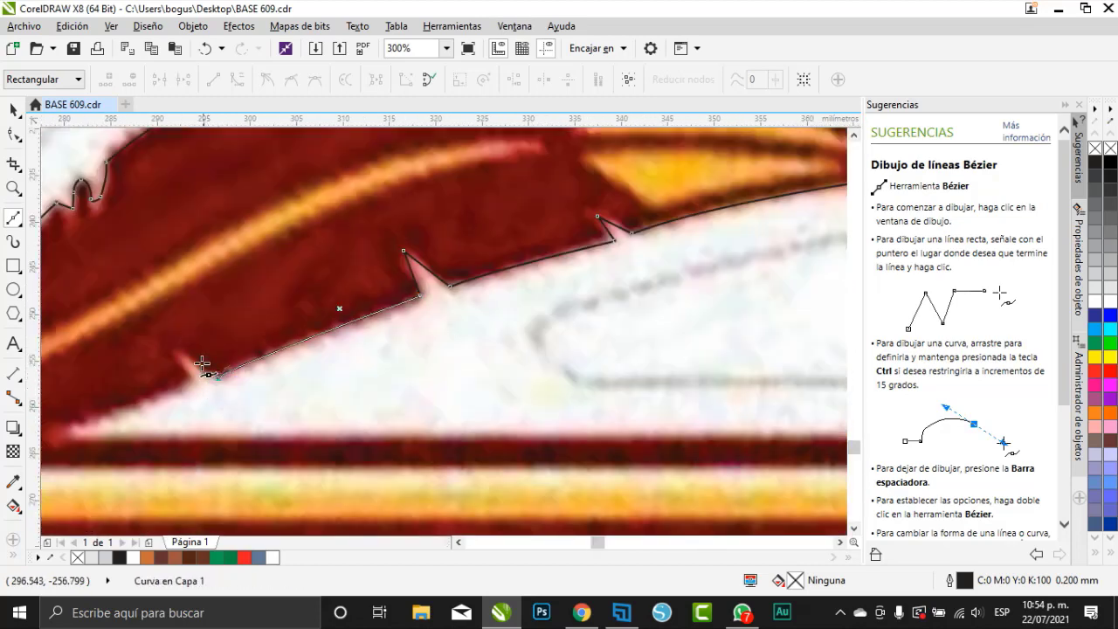
click(195, 372)
scroll(218, 366, down, 1)
scroll(144, 402, up, 1)
click(152, 400)
Step: Extend the outline along the shaft's upper dark stripe to its far end and back, closing it at the collar beside the bands
scroll(323, 358, down, 3)
scroll(499, 363, up, 3)
click(499, 363)
click(499, 389)
scroll(576, 388, down, 2)
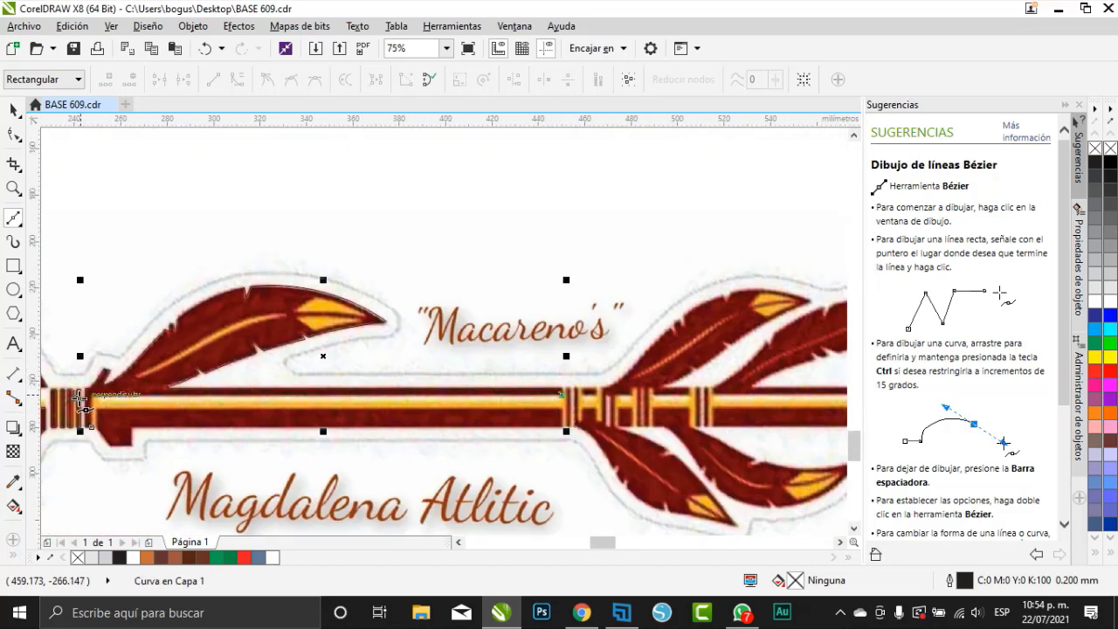
scroll(80, 389, up, 2)
click(133, 385)
click(133, 517)
click(103, 517)
Step: Trace the shaft's lower dark bar, including its angled block below the collar, as a closed straight-sided Bézier shape
click(164, 444)
click(234, 361)
click(320, 362)
click(320, 287)
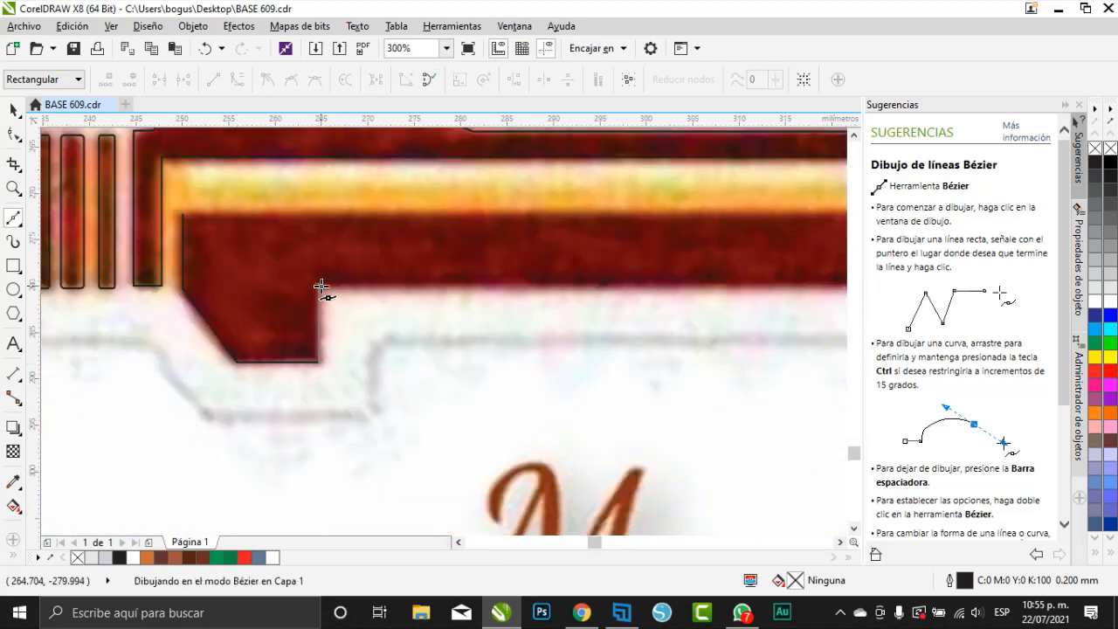
scroll(321, 288, down, 3)
scroll(535, 283, up, 3)
click(539, 334)
click(541, 260)
scroll(568, 349, down, 2)
scroll(356, 336, up, 2)
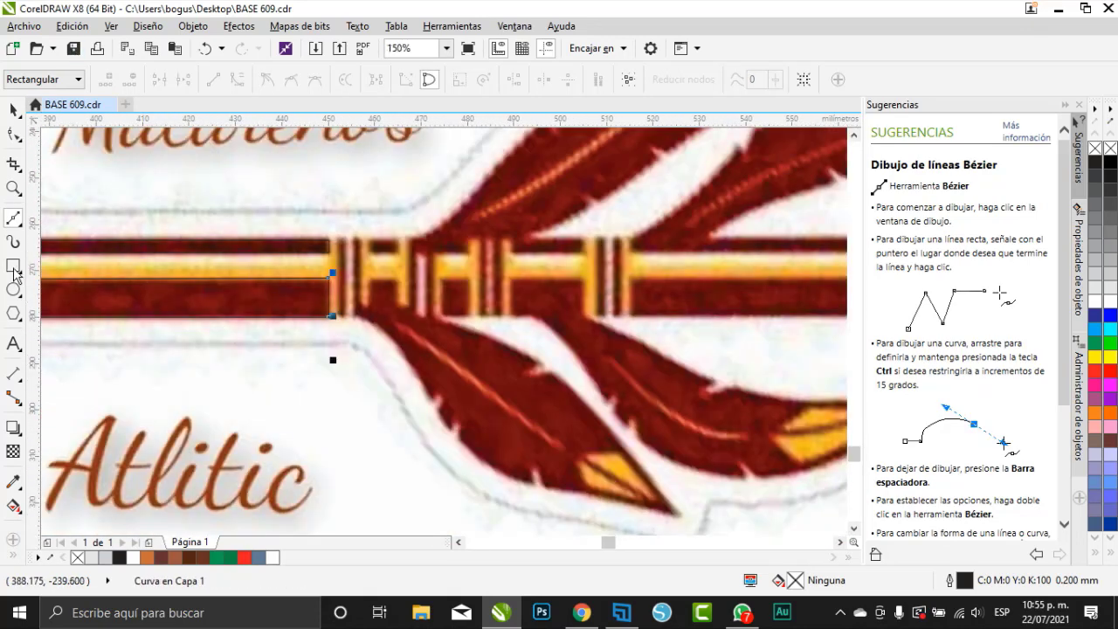
Step: Draw a narrow rectangle over the thin band past the shaft bar and start the neighbouring dark section's Bézier outline into the lower feather
click(13, 266)
scroll(337, 280, up, 1)
click(13, 218)
mouse_move(344, 208)
mouse_down()
mouse_move(359, 360)
mouse_move(444, 449)
mouse_up()
click(374, 208)
click(373, 359)
scroll(344, 345, down, 1)
scroll(415, 410, up, 1)
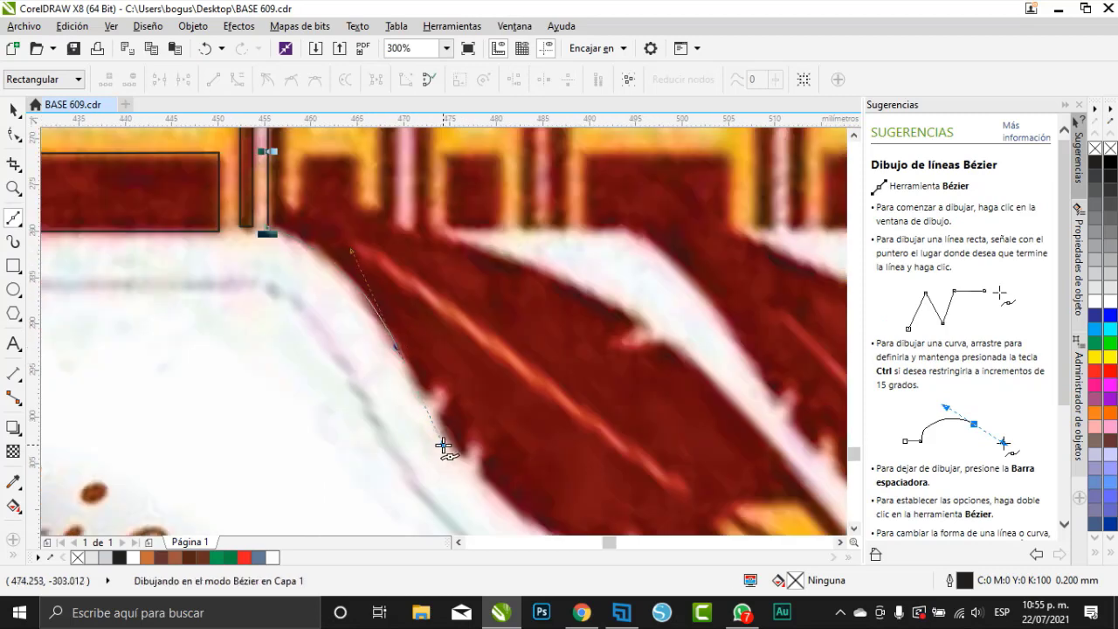
Step: Trace the two small notches along the first lower tail feather's outer edge
click(425, 398)
click(442, 388)
click(439, 411)
click(463, 456)
click(480, 442)
click(478, 475)
Step: Curve the outline along the first lower tail feather's outer edge through its third notch to the pointed tip
drag(576, 471, 673, 494)
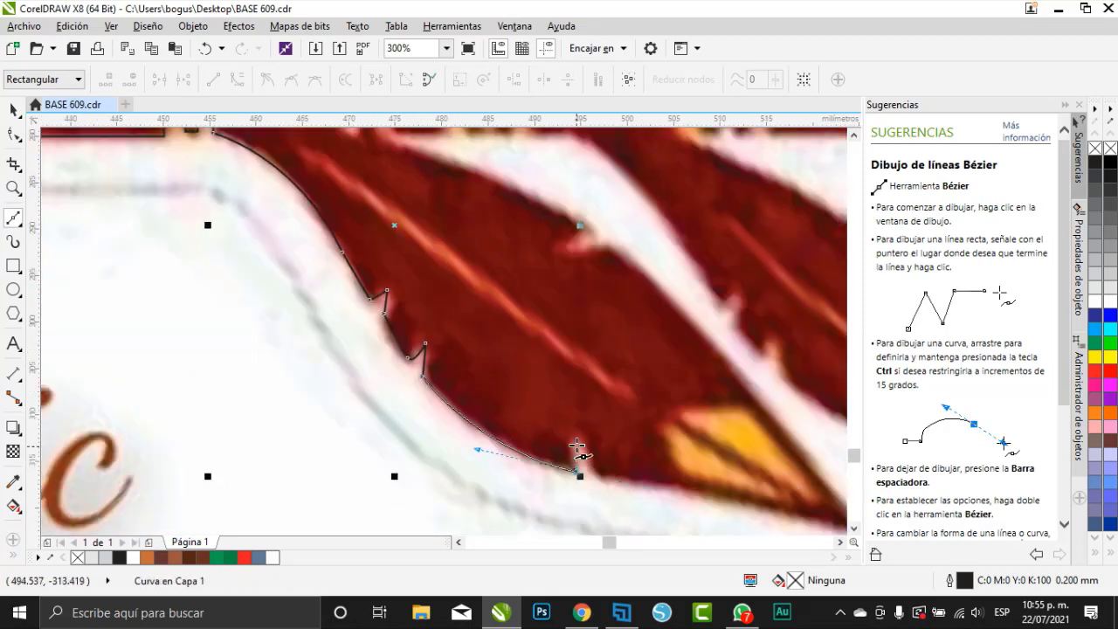
click(576, 444)
click(598, 476)
scroll(597, 476, down, 1)
scroll(786, 504, up, 1)
drag(554, 475, 575, 480)
click(669, 504)
Step: Trace the first lower tail feather's inner edge back from the tip through its notch
drag(412, 217, 337, 180)
click(354, 220)
click(387, 198)
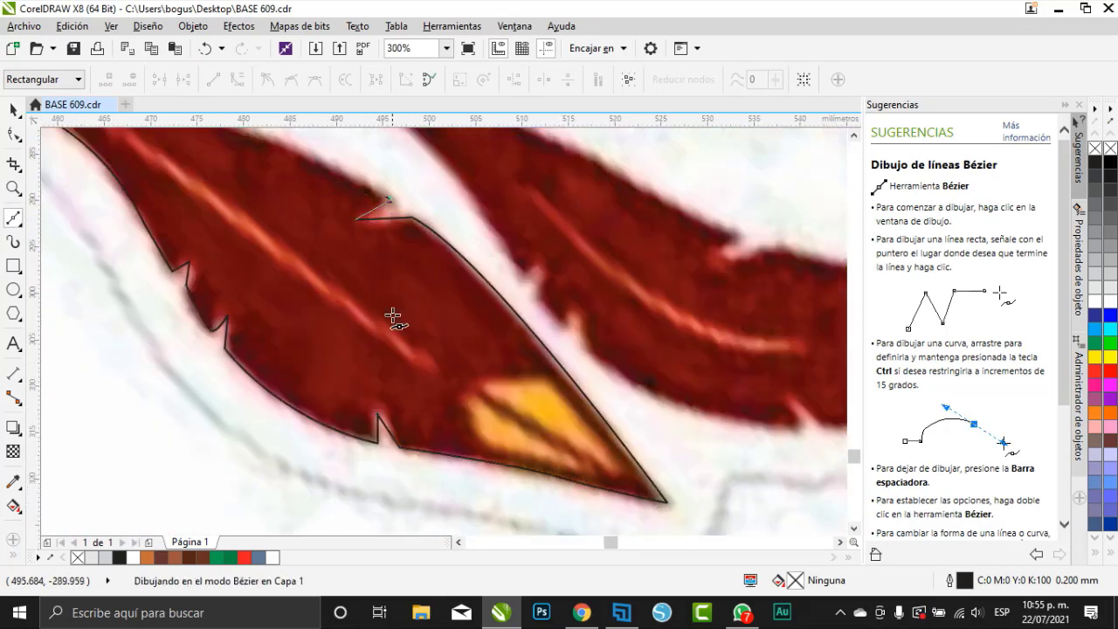
scroll(391, 373, down, 1)
scroll(234, 174, up, 1)
Step: Curve the outline back to the shaft and run it straight up to the upper dark stripe's lower edge
drag(336, 305, 295, 291)
scroll(342, 305, down, 1)
scroll(342, 180, up, 1)
click(334, 301)
key(ctrl+z)
click(334, 303)
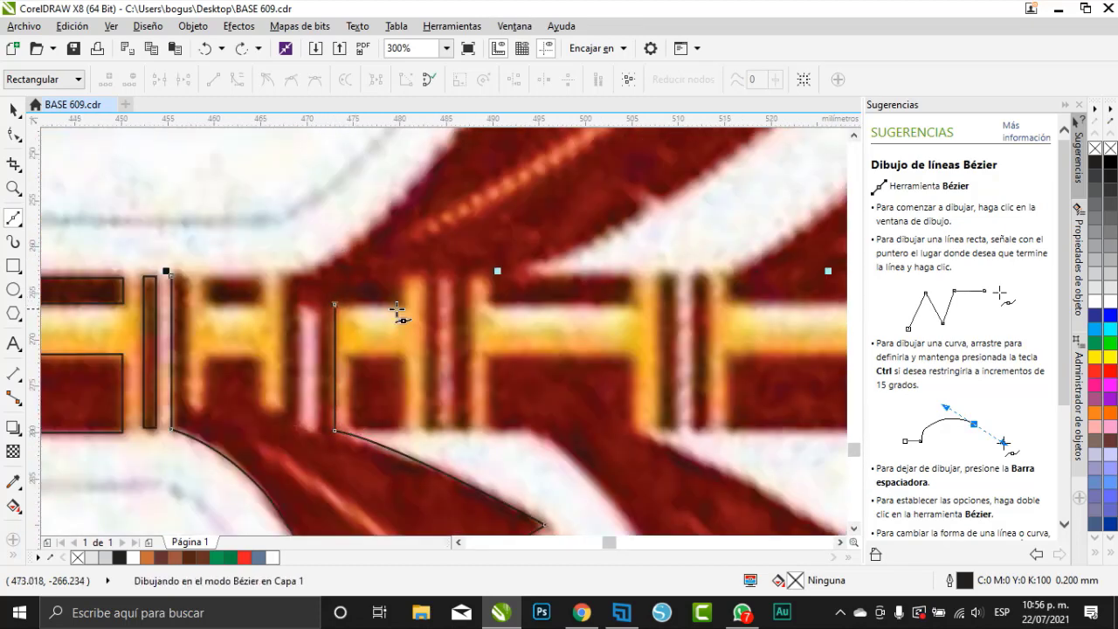
Step: Trace the stepped edges of the dark collar and the short upper stripe up to the first upper tail feather's base
click(428, 427)
scroll(428, 427, down, 1)
scroll(439, 431, up, 1)
click(448, 419)
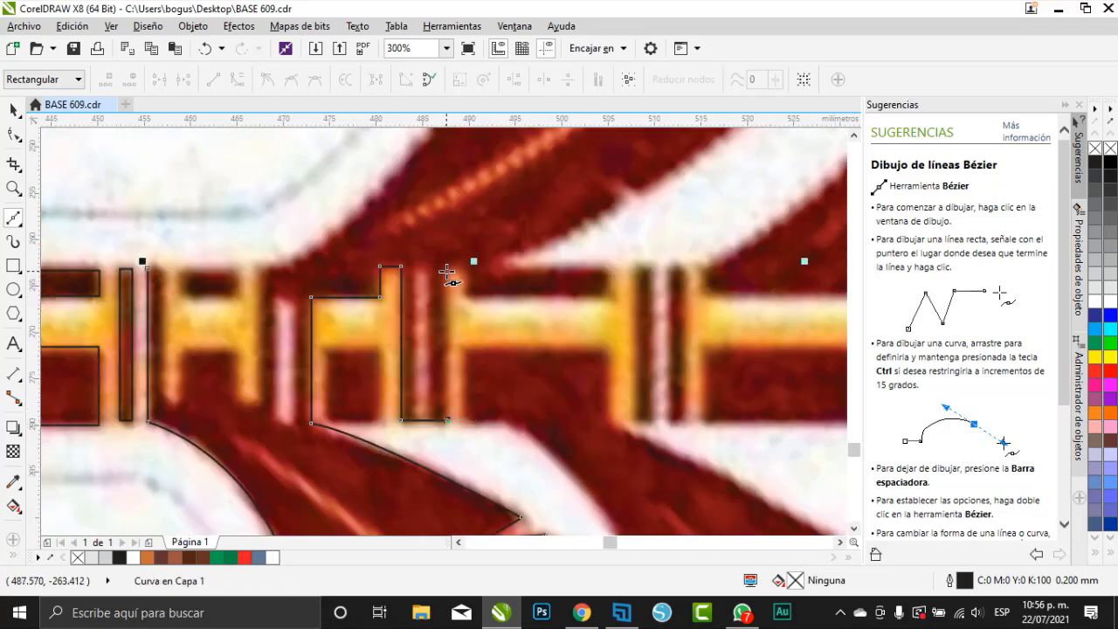
click(605, 294)
click(605, 266)
click(506, 266)
Step: Trace the first upper tail feather's underside through its two notches
drag(520, 310, 559, 259)
click(508, 284)
click(538, 298)
click(530, 246)
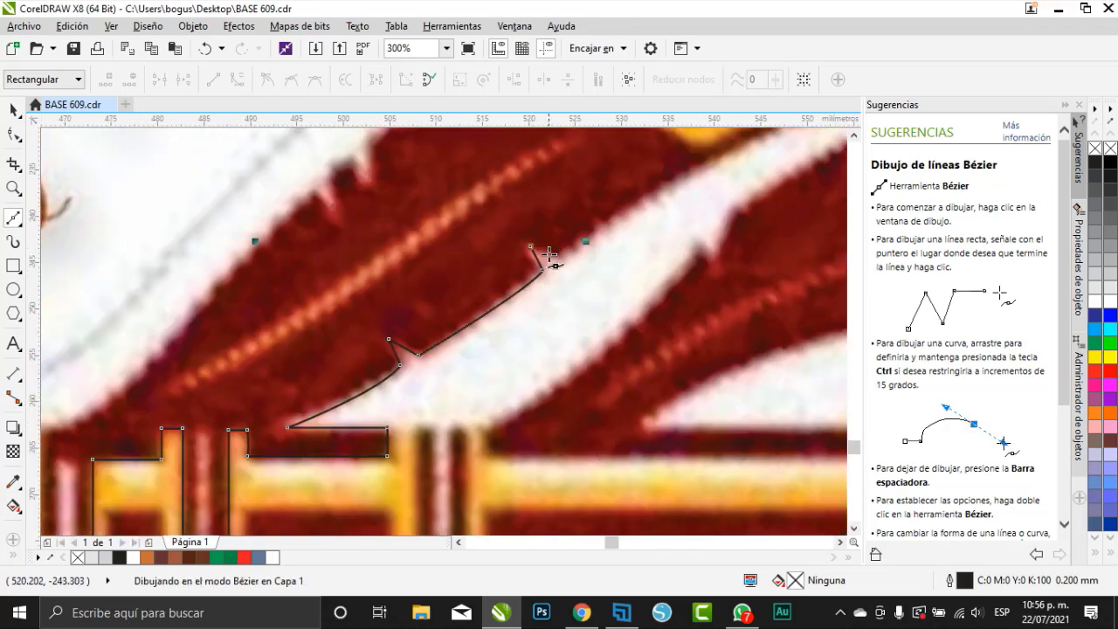
click(554, 255)
Step: Curve the outline to the first upper tail feather's pointed tip and back along its top edge to the first notch
scroll(554, 255, down, 1)
scroll(646, 203, up, 1)
drag(687, 192, 777, 172)
drag(372, 151, 170, 164)
click(357, 182)
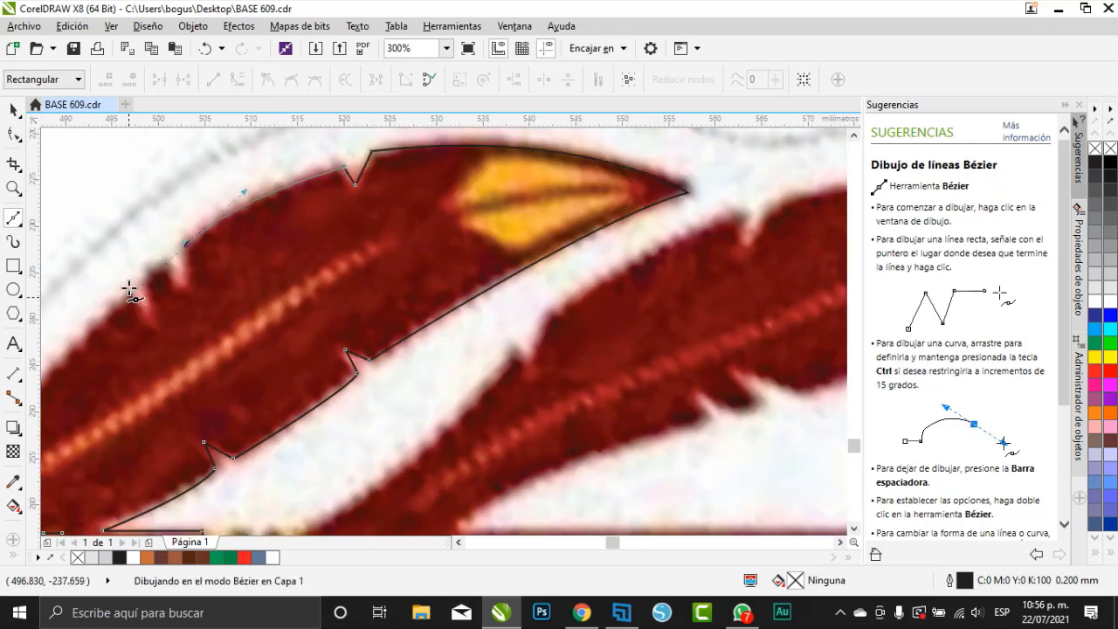
Step: Trace the remaining notches on the first upper tail feather's top edge and curve the outline down toward the shaft
click(183, 282)
click(168, 260)
key(space)
scroll(139, 306, down, 1)
scroll(167, 352, up, 1)
scroll(166, 352, down, 1)
scroll(288, 405, up, 1)
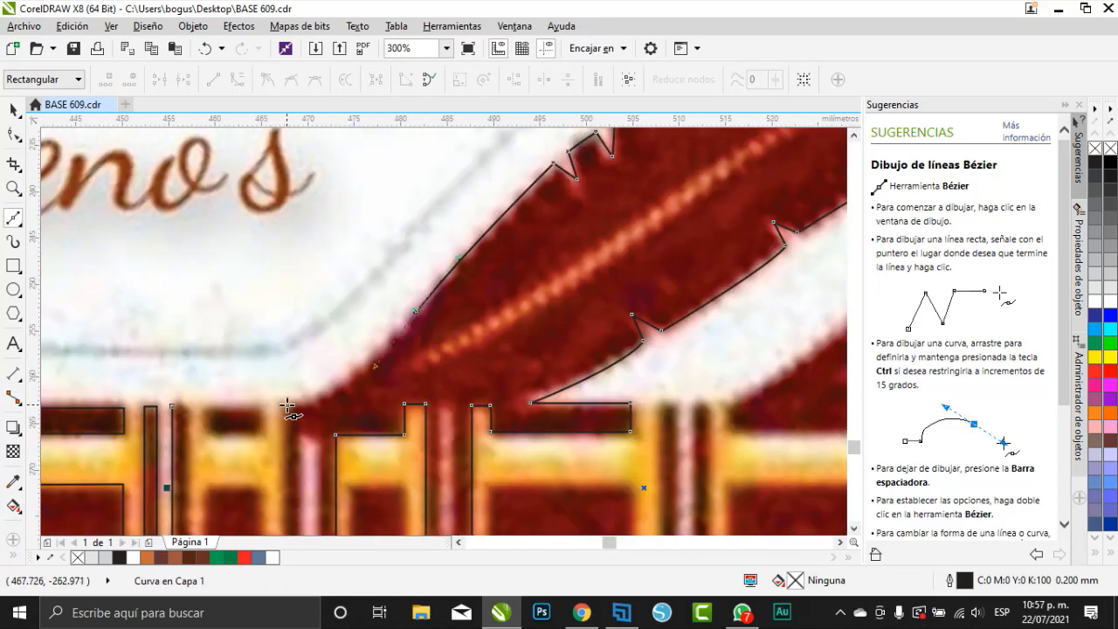
Step: Trace the stepped dark section between the gold bars and close the tail-feather outline at its starting point
scroll(276, 428, down, 1)
scroll(265, 374, up, 1)
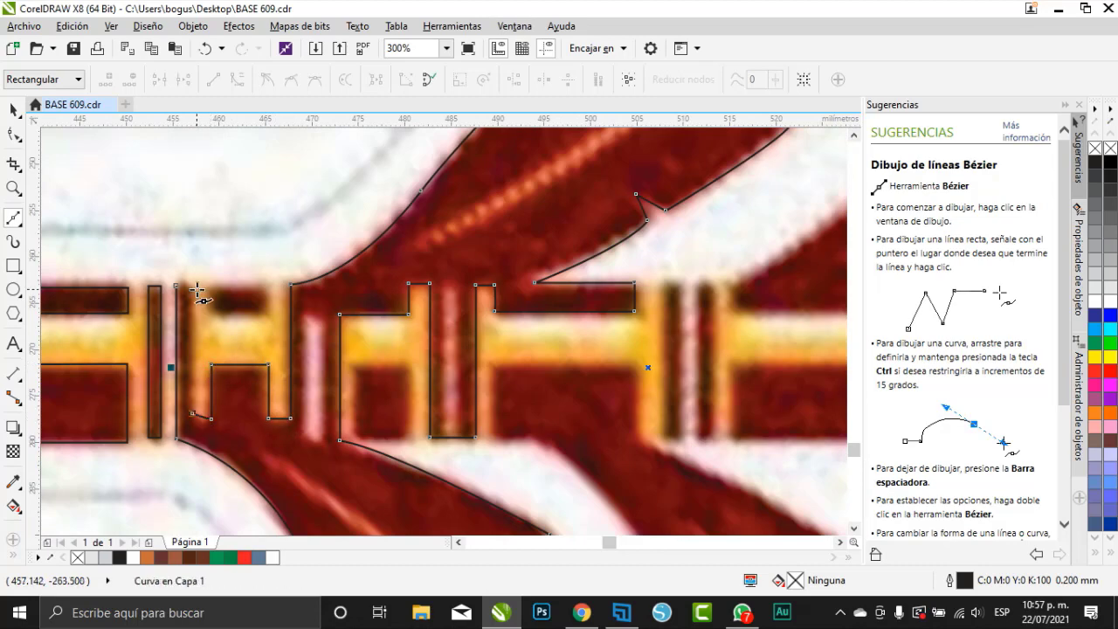
click(192, 288)
click(193, 413)
Step: Draw a rectangle over the short dark block between the first two gold bars on the shaft's upper stripe
click(13, 266)
drag(210, 286, 266, 315)
scroll(194, 297, up, 2)
drag(185, 261, 183, 251)
scroll(181, 301, down, 2)
click(14, 110)
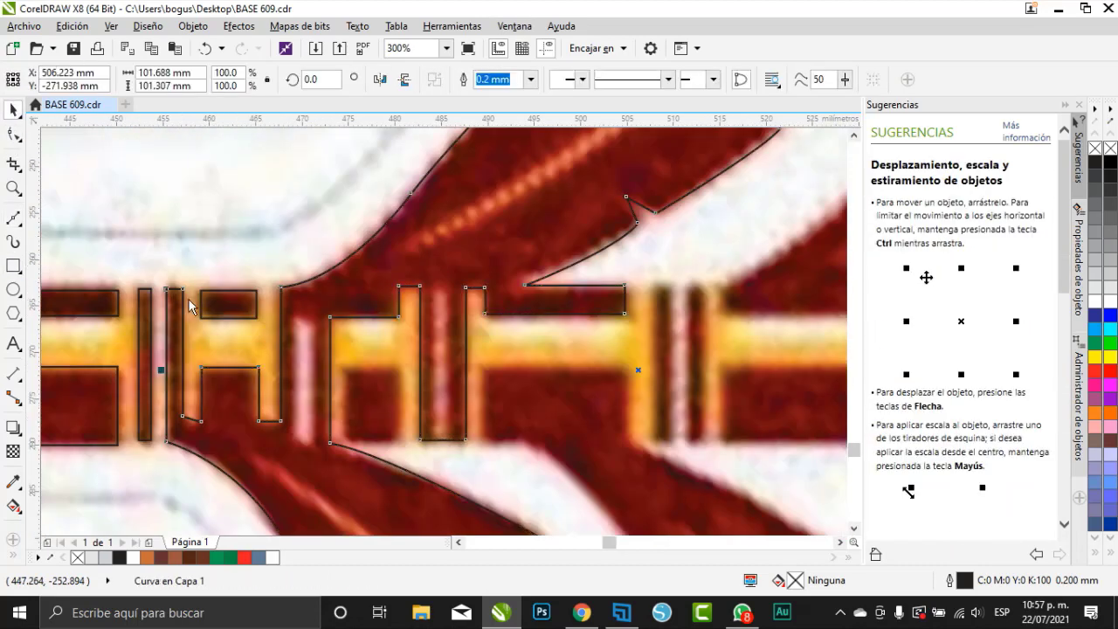
Step: Draw rectangles over the lower dark block between the middle gold bars and over the two narrow dark strips of the last band
scroll(192, 306, down, 1)
scroll(262, 327, up, 1)
key(F6)
drag(259, 344, 311, 413)
scroll(240, 284, down, 1)
scroll(472, 323, up, 1)
drag(273, 209, 292, 365)
drag(285, 289, 321, 289)
Step: Start a Bézier outline at the shaft's lower dark section and curve it down the underside of the second lower tail feather
click(13, 218)
click(105, 295)
click(106, 367)
click(130, 367)
drag(176, 388, 197, 411)
drag(284, 392, 303, 440)
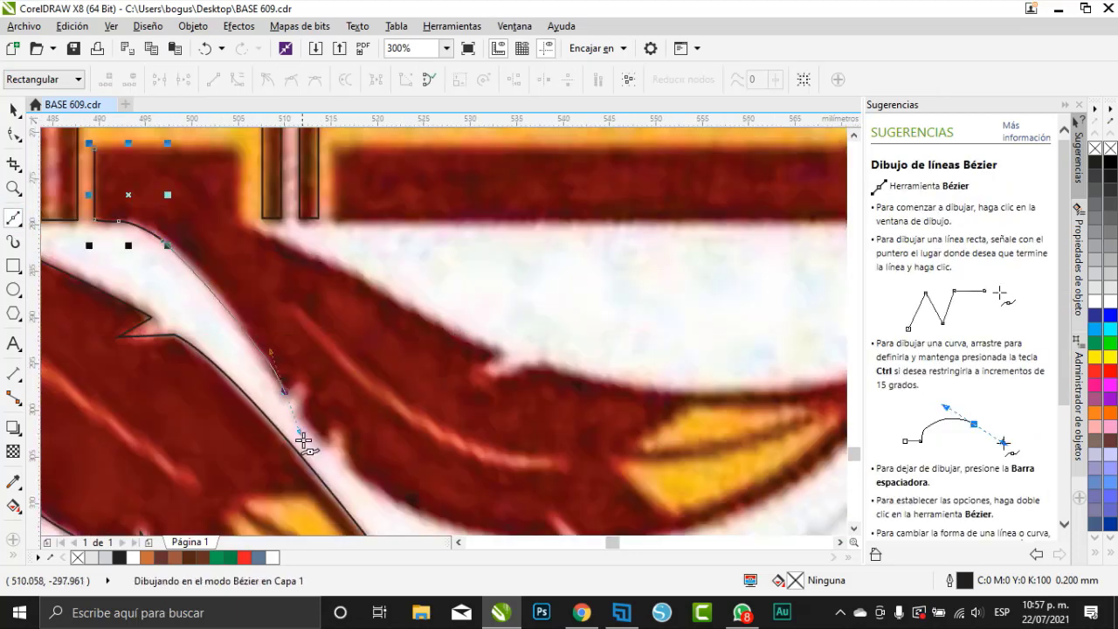
Step: Trace the jagged notches on the second lower tail feather's underside and curve the outline around its belly to the last notch
click(298, 378)
click(295, 412)
click(326, 442)
click(333, 427)
click(348, 463)
scroll(354, 447, down, 1)
scroll(437, 524, up, 1)
drag(480, 470, 574, 464)
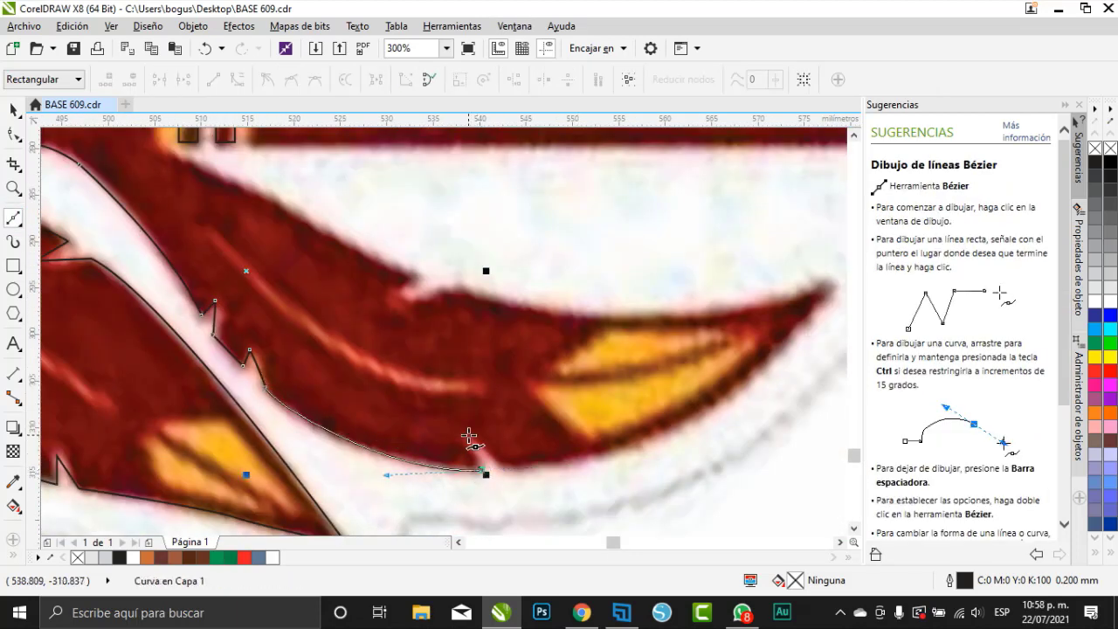
click(469, 435)
click(502, 468)
Step: Curve the outline to the second lower tail feather's pointed tip and back along its upper edge through the notch
scroll(503, 455, down, 1)
scroll(688, 443, up, 1)
drag(656, 292, 769, 172)
double_click(646, 373)
mouse_move(261, 378)
mouse_down()
mouse_move(106, 309)
mouse_move(279, 385)
mouse_up()
double_click(342, 377)
scroll(284, 370, up, 1)
click(338, 364)
Step: Curve the second lower tail feather's upper edge back to the shaft and close the outline around the dark section between the bars
scroll(332, 349, down, 1)
scroll(240, 240, up, 1)
drag(282, 318, 244, 302)
scroll(297, 288, down, 2)
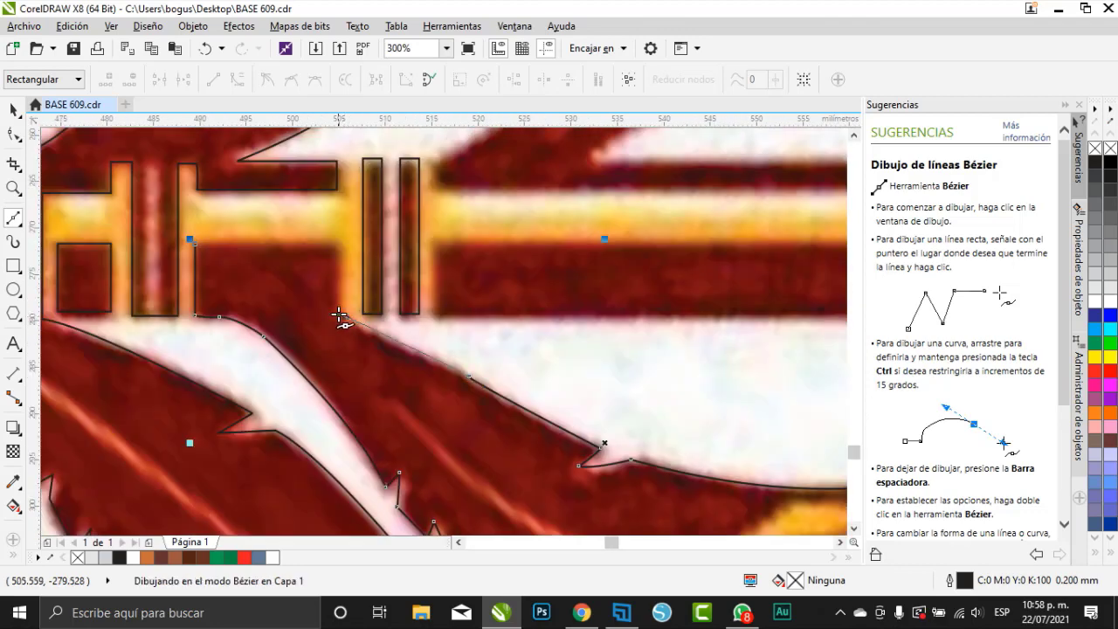
click(338, 314)
click(339, 244)
click(194, 246)
Step: Start the shaft-end outline after the last gold bar, tracing its bottom edge and curving around the rounded end to the top corner
scroll(197, 248, down, 1)
scroll(364, 249, up, 1)
click(268, 316)
scroll(618, 324, up, 1)
click(635, 306)
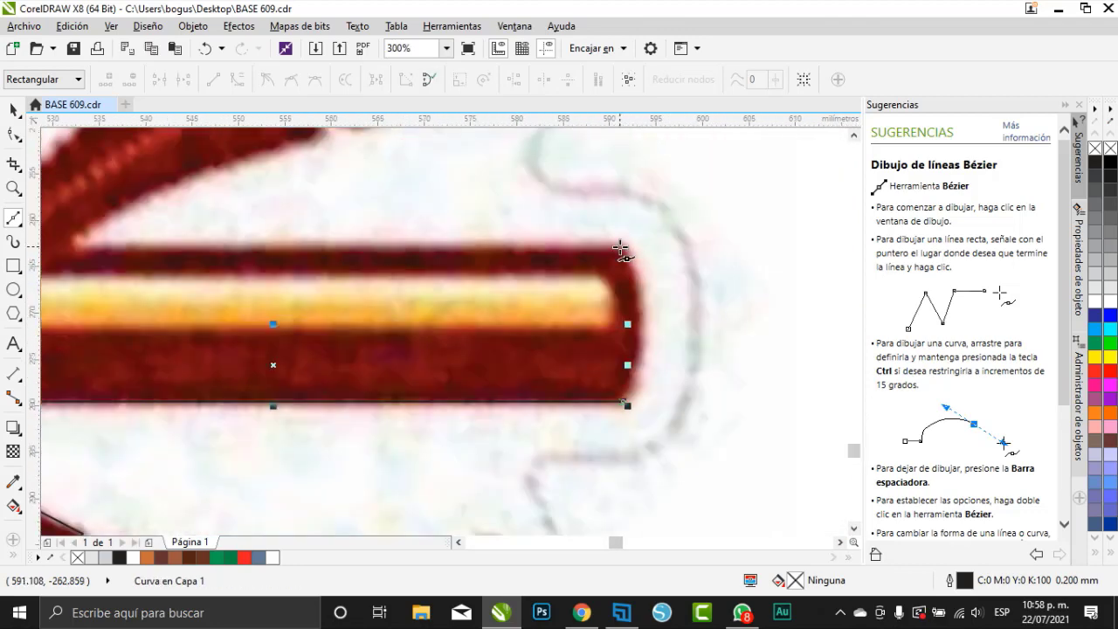
drag(628, 249, 589, 181)
double_click(628, 249)
Step: Trace the shaft's top edge back to the second upper tail feather and follow the feather's lower edge through its notches
scroll(593, 290, down, 1)
scroll(419, 197, up, 1)
click(252, 341)
drag(503, 231, 691, 187)
double_click(504, 231)
click(487, 201)
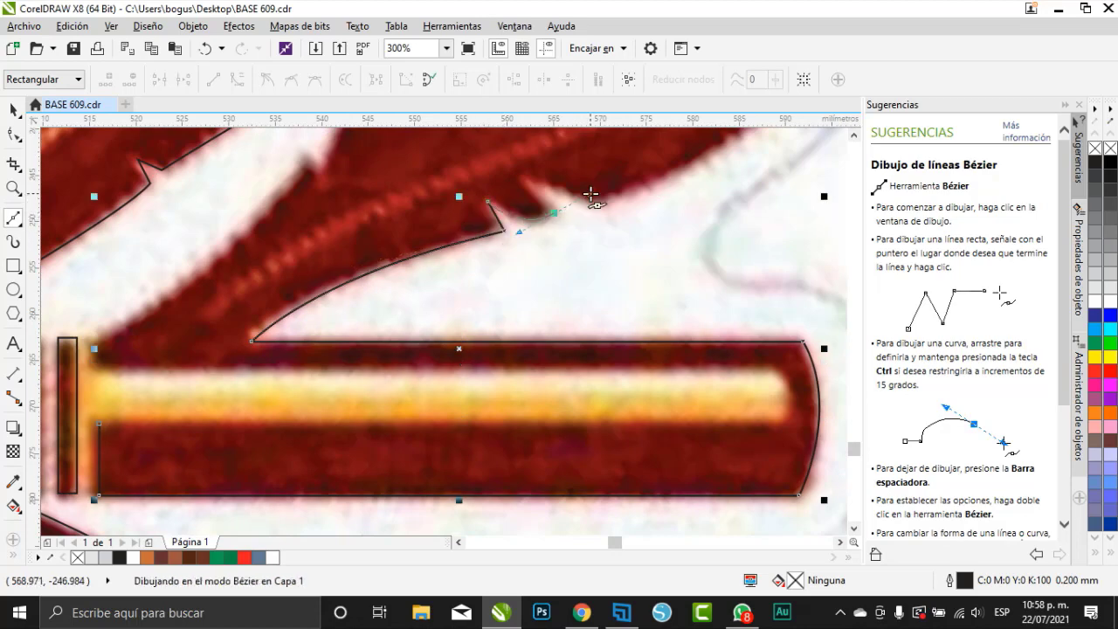
drag(590, 194, 634, 203)
Step: Curve the outline to the second upper tail feather's pointed tip and back along its top edge to the first notch
scroll(599, 213, down, 1)
scroll(593, 228, up, 1)
double_click(630, 237)
drag(469, 283, 384, 291)
drag(343, 315, 333, 327)
Step: Trace the rest of the second upper tail feather's top edge with its notches and bring the outline down to the shaft
scroll(357, 298, down, 2)
scroll(308, 326, up, 2)
drag(256, 340, 187, 384)
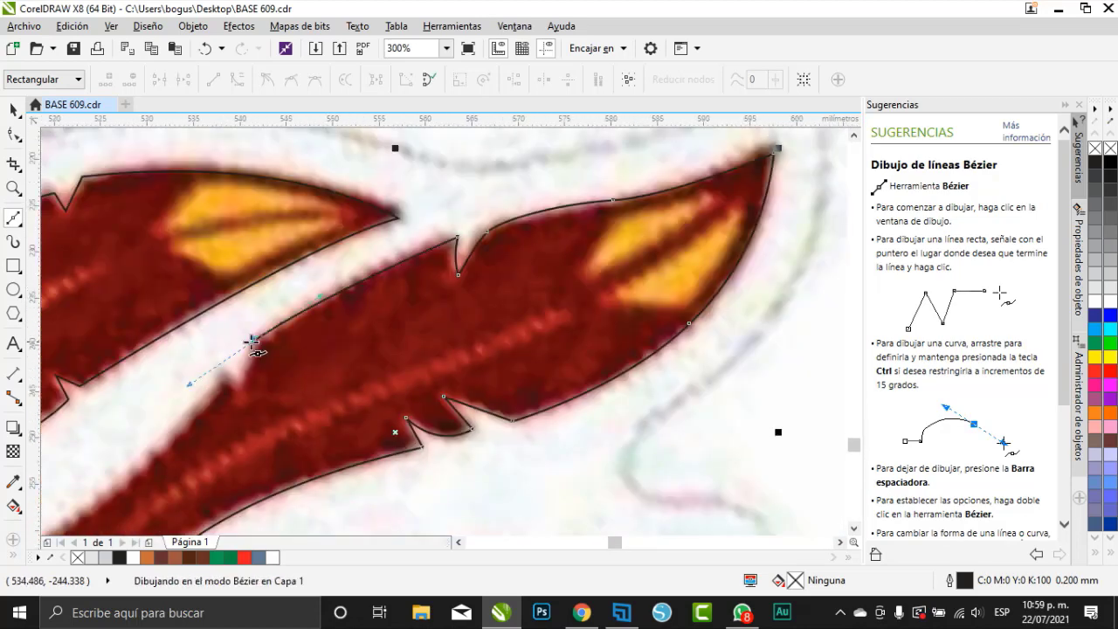
double_click(256, 340)
click(242, 383)
scroll(323, 330, down, 2)
scroll(230, 388, up, 2)
drag(379, 332, 355, 348)
drag(269, 401, 268, 401)
click(287, 424)
scroll(283, 420, down, 1)
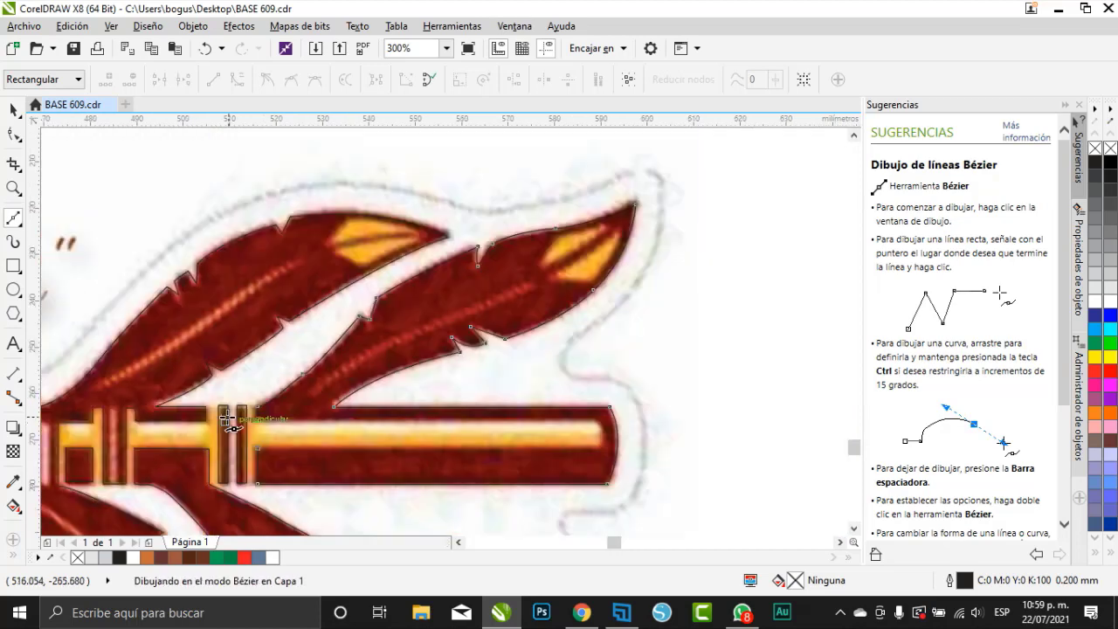
Step: Trace around the gold stripe's rounded end, close the shaft-end outline at its starting point, and save the document
scroll(627, 431, up, 1)
click(609, 414)
drag(624, 430, 625, 448)
scroll(559, 465, down, 1)
scroll(360, 456, up, 1)
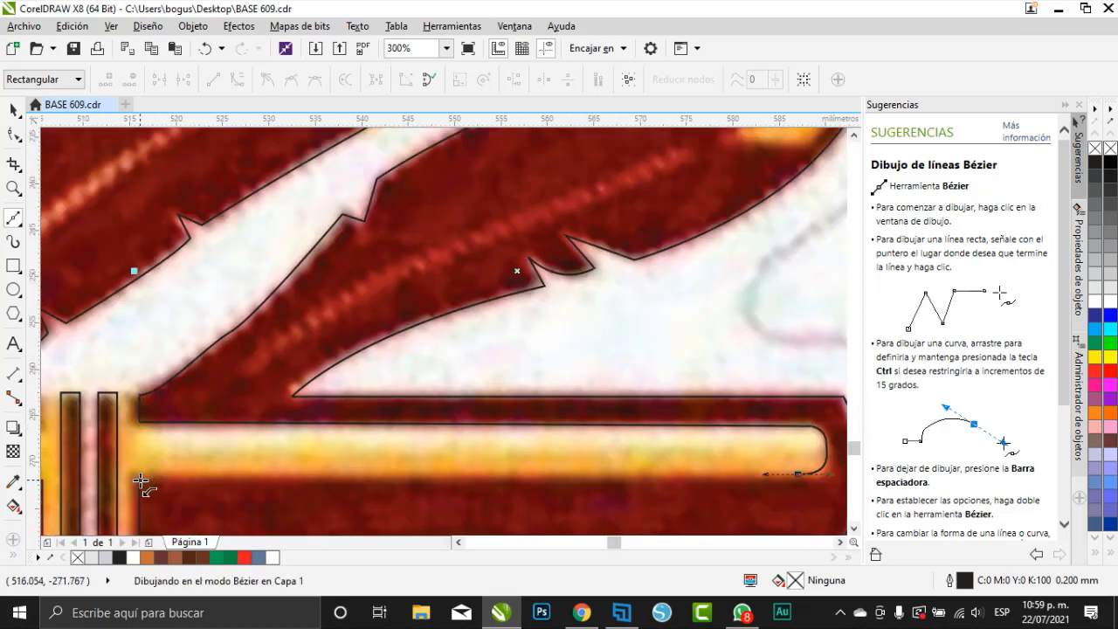
click(139, 479)
scroll(465, 440, down, 2)
click(72, 53)
Step: Trace a closed curved outline around the upper gold patch at the first upper tail feather's tip
scroll(453, 342, up, 2)
click(294, 347)
drag(337, 302, 338, 291)
click(487, 330)
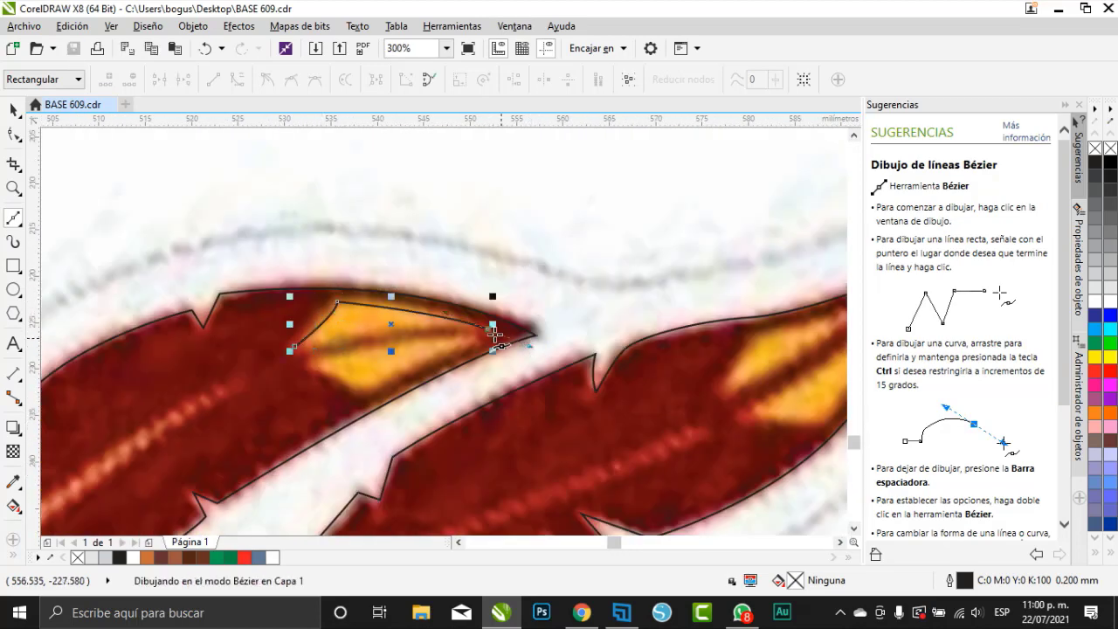
click(294, 346)
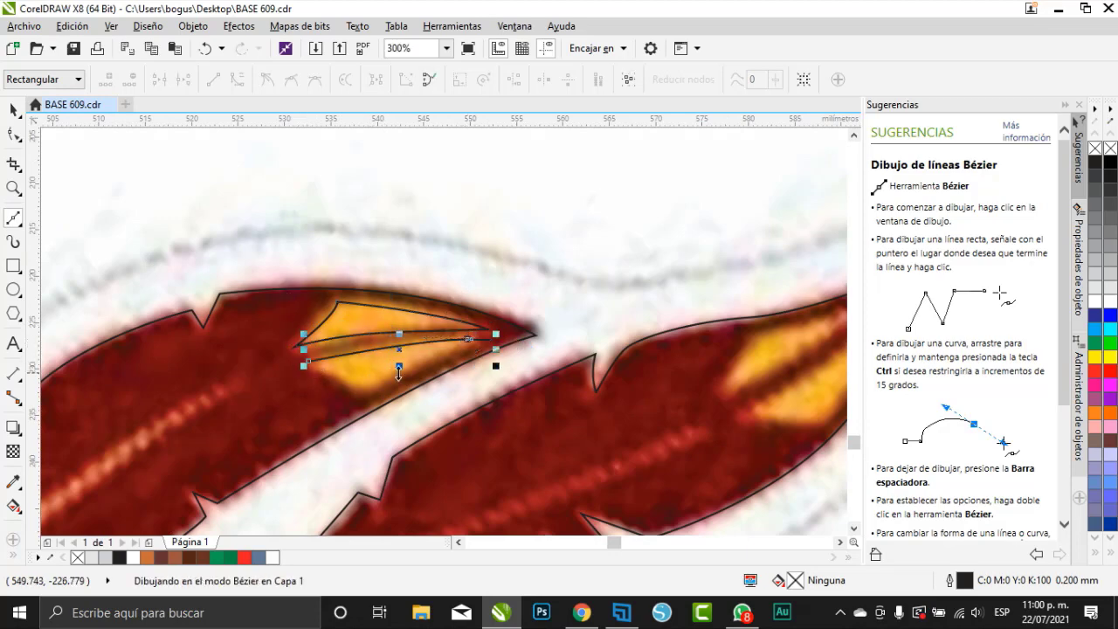
Step: Trace a closed outline around the upper gold patch at the second upper tail feather's tip
scroll(384, 349, right, 1)
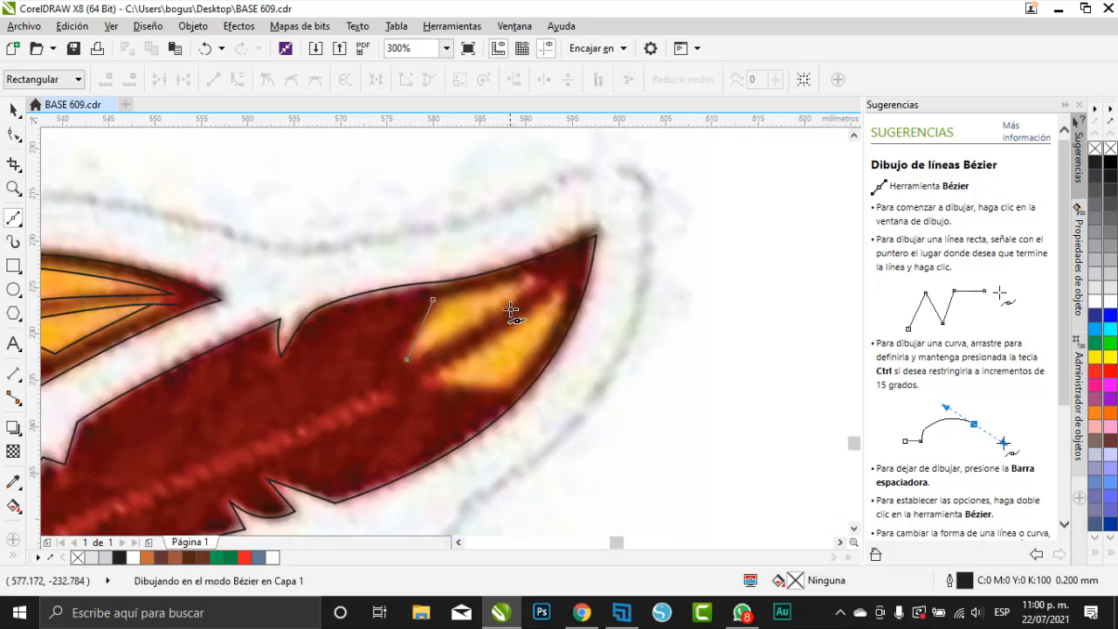
click(537, 275)
click(432, 300)
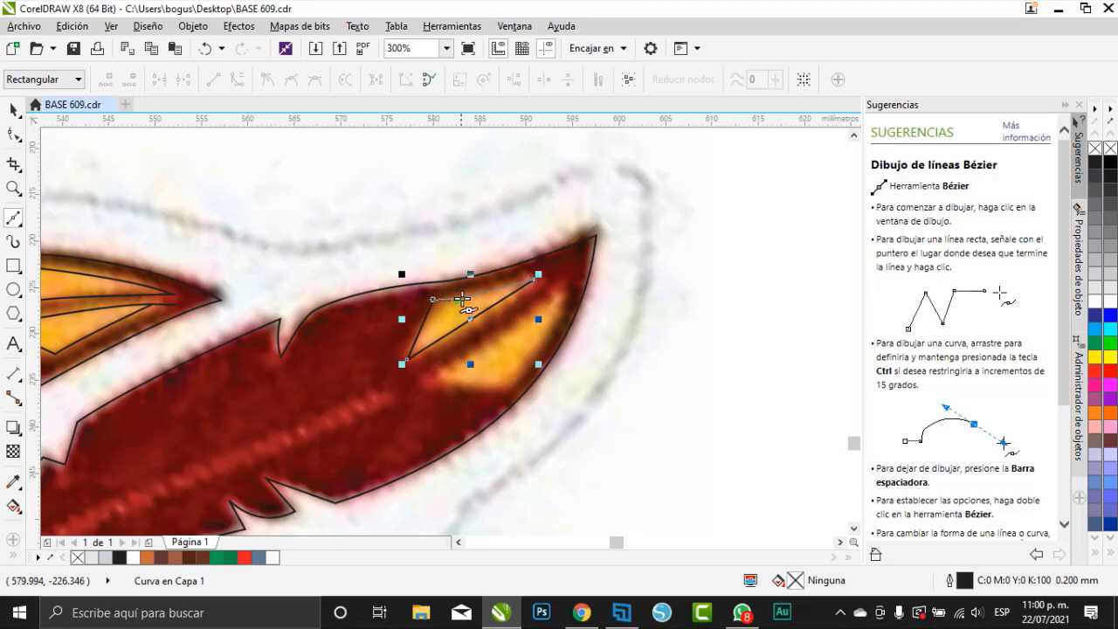
Step: Trace a closed outline around the lower gold patch at the second upper tail feather's tip, curving its outer edge
click(432, 378)
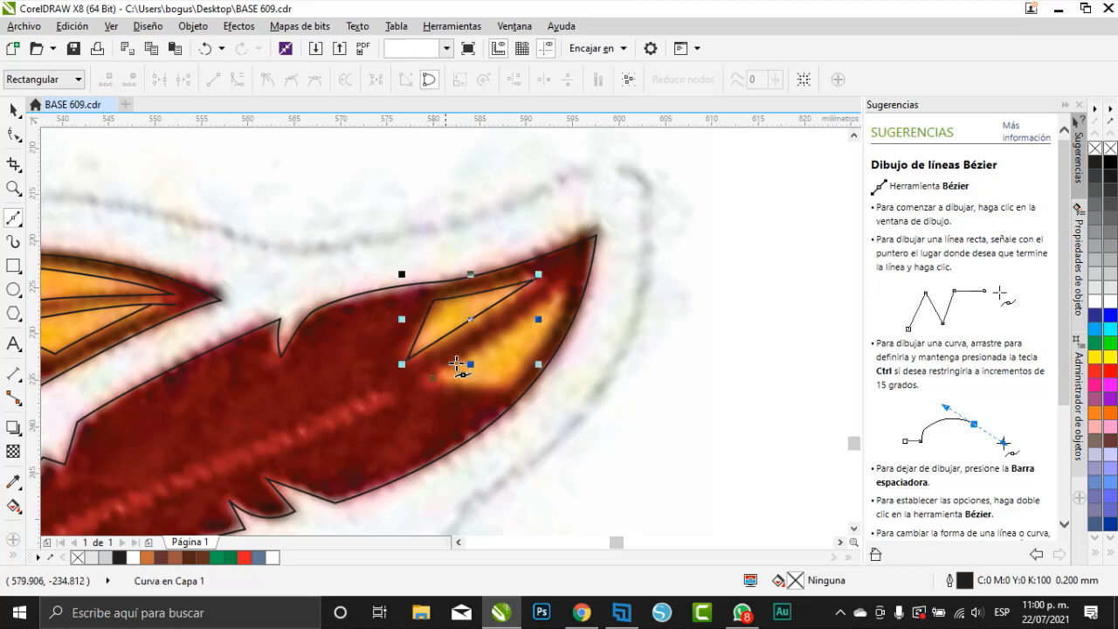
click(557, 295)
key(space)
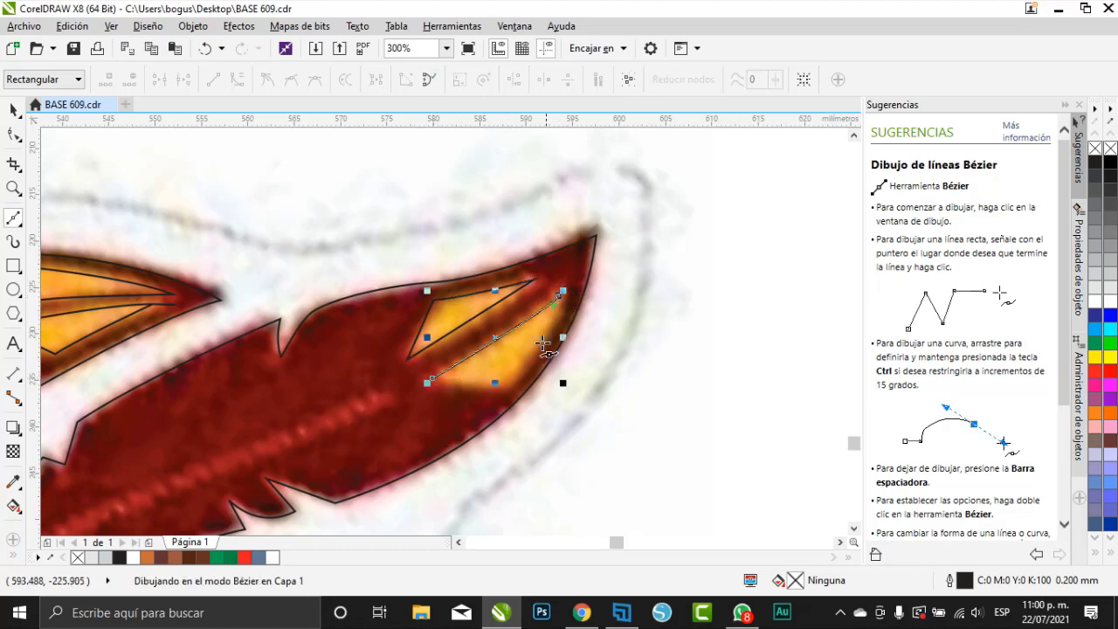
drag(507, 384, 467, 416)
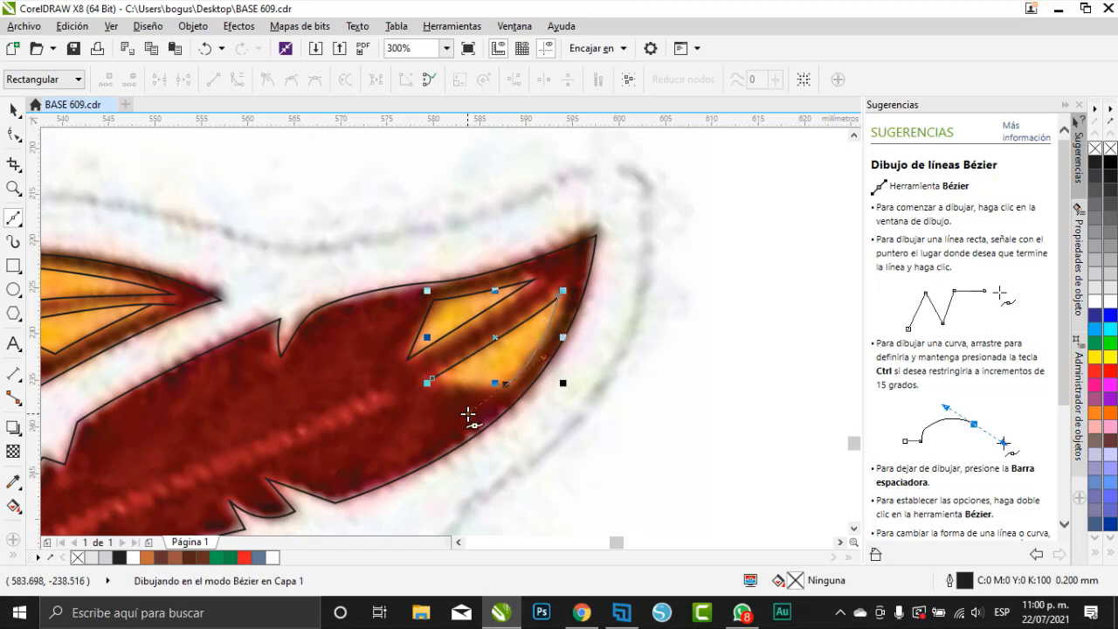
double_click(505, 384)
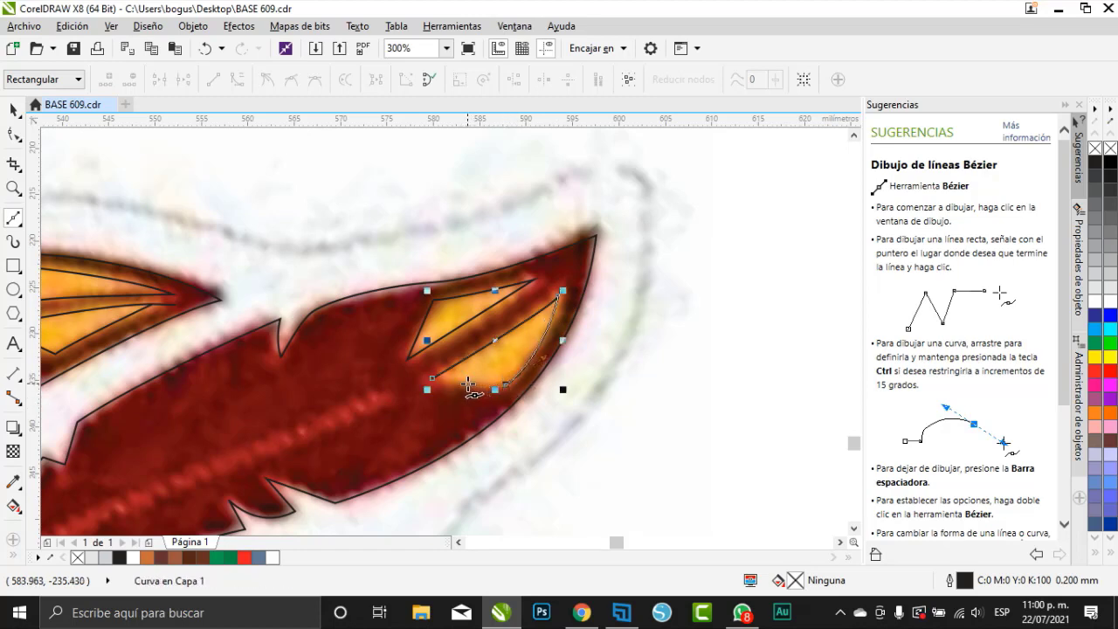
click(468, 384)
click(432, 378)
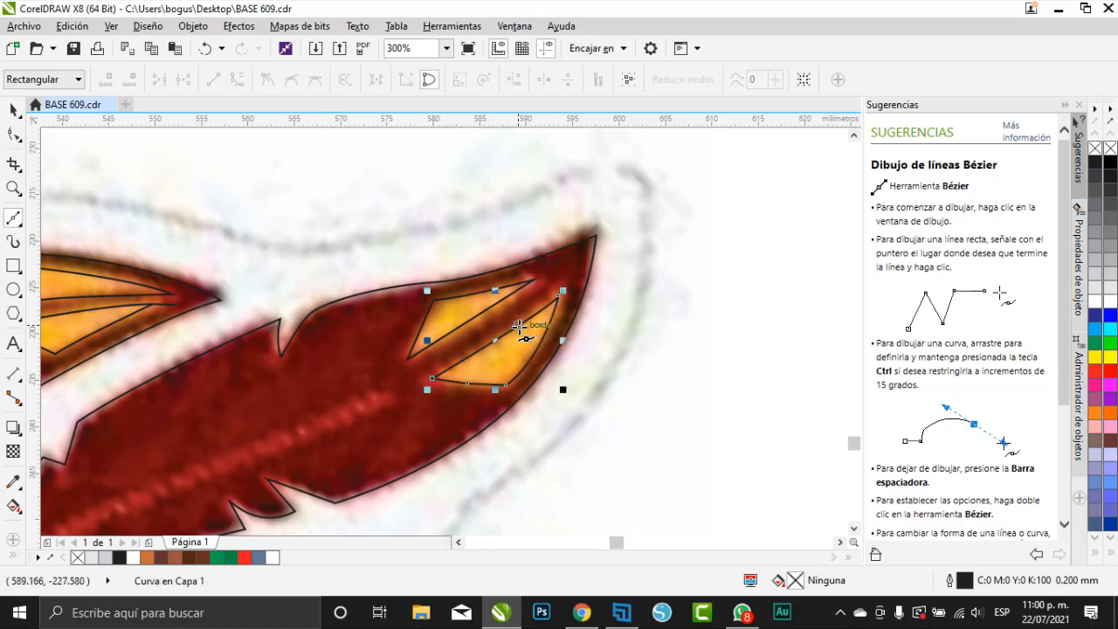
Step: Trace a closed outline around the lower gold patch at the tip of the large feather beside the "Macareno's" text
scroll(519, 326, down, 2)
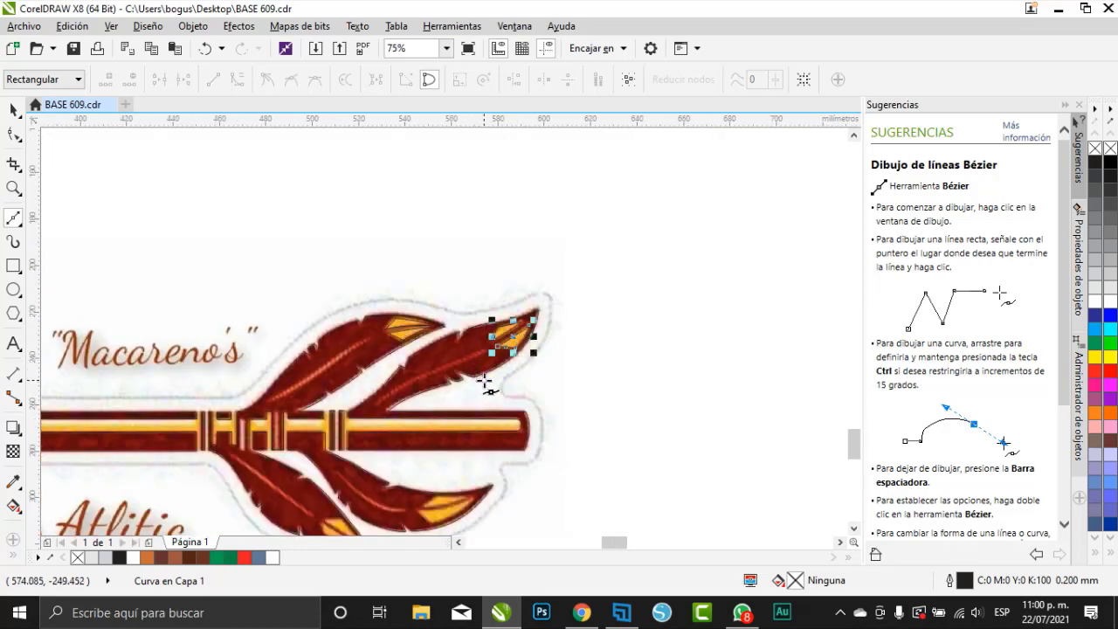
scroll(464, 353, down, 1)
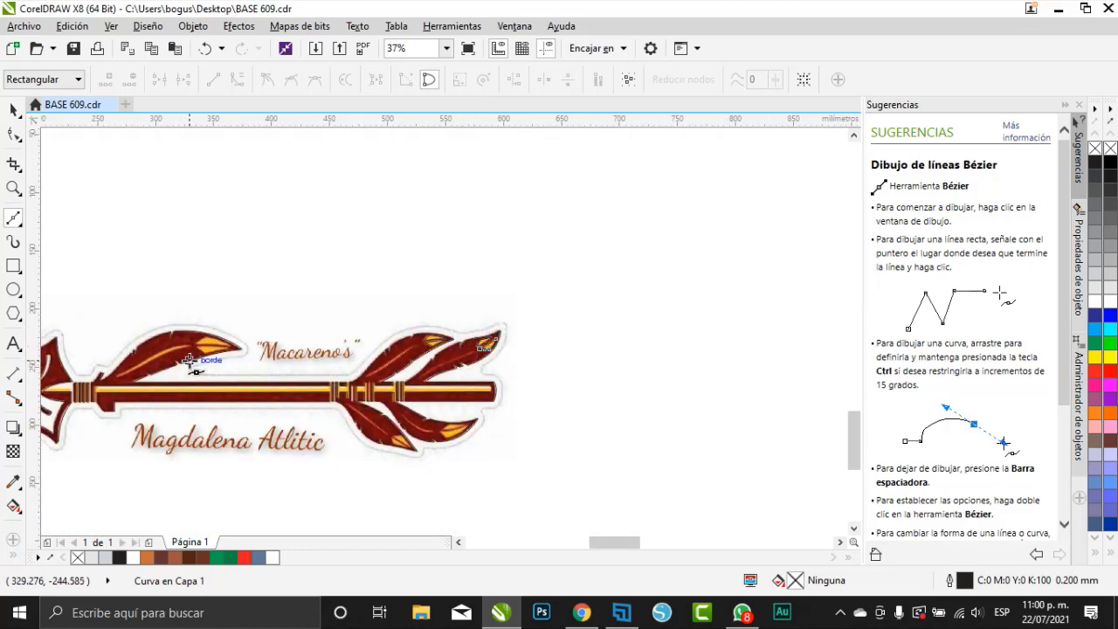
scroll(207, 341, up, 2)
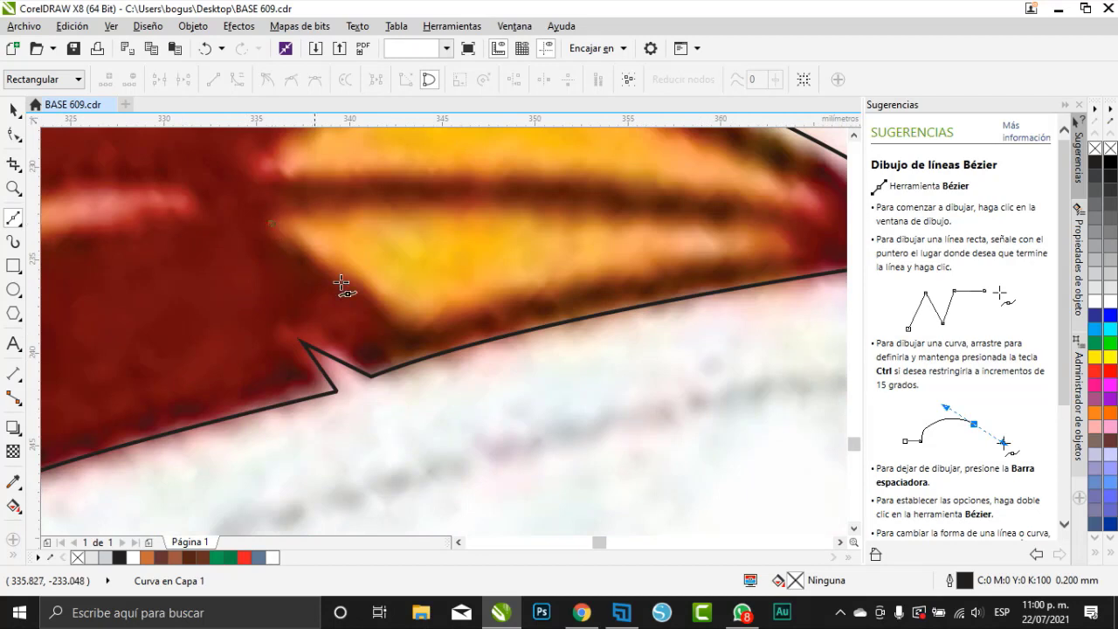
click(414, 325)
scroll(349, 304, down, 1)
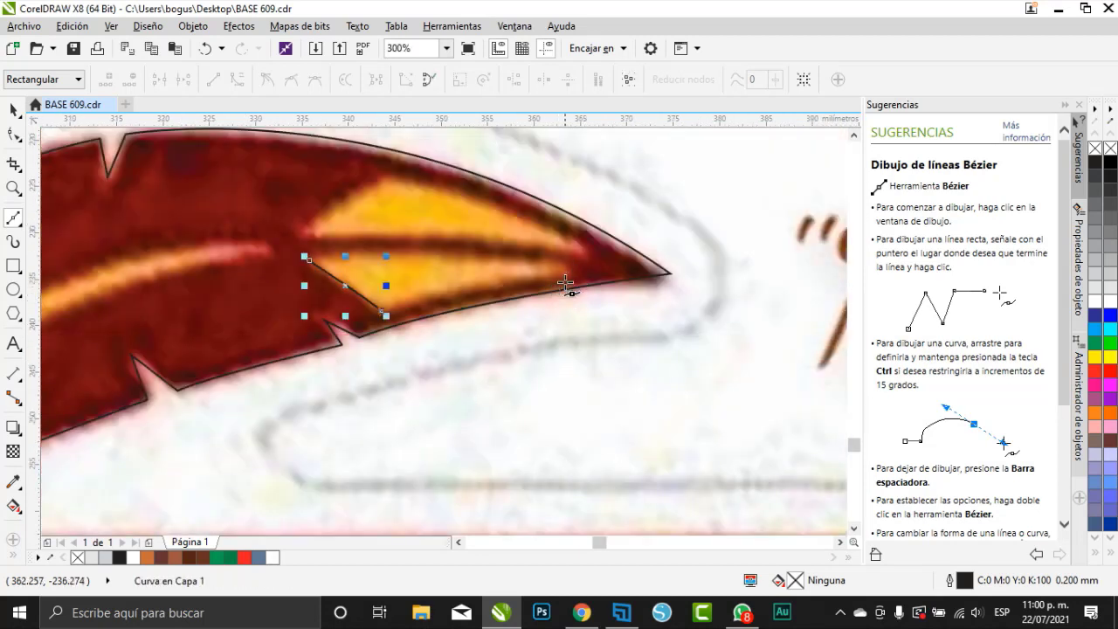
click(565, 268)
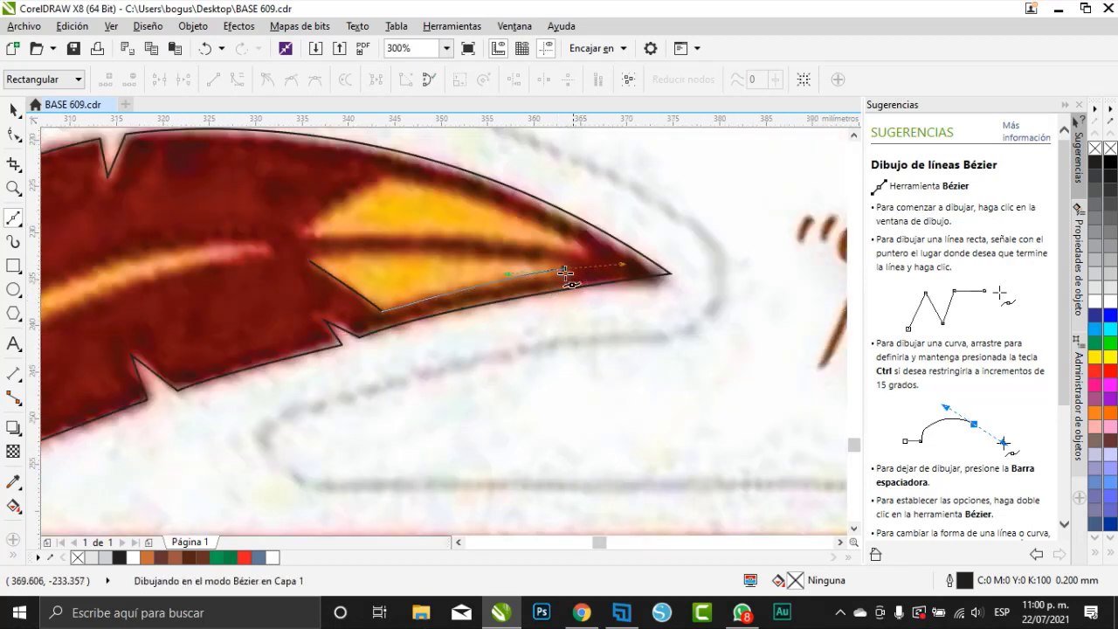
double_click(565, 271)
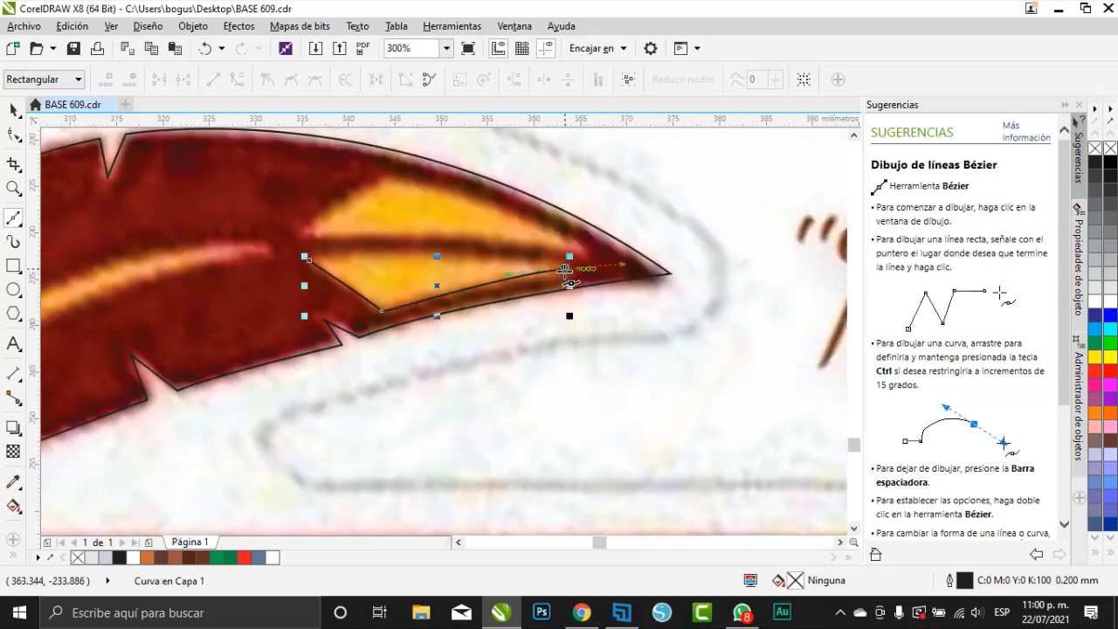
click(399, 255)
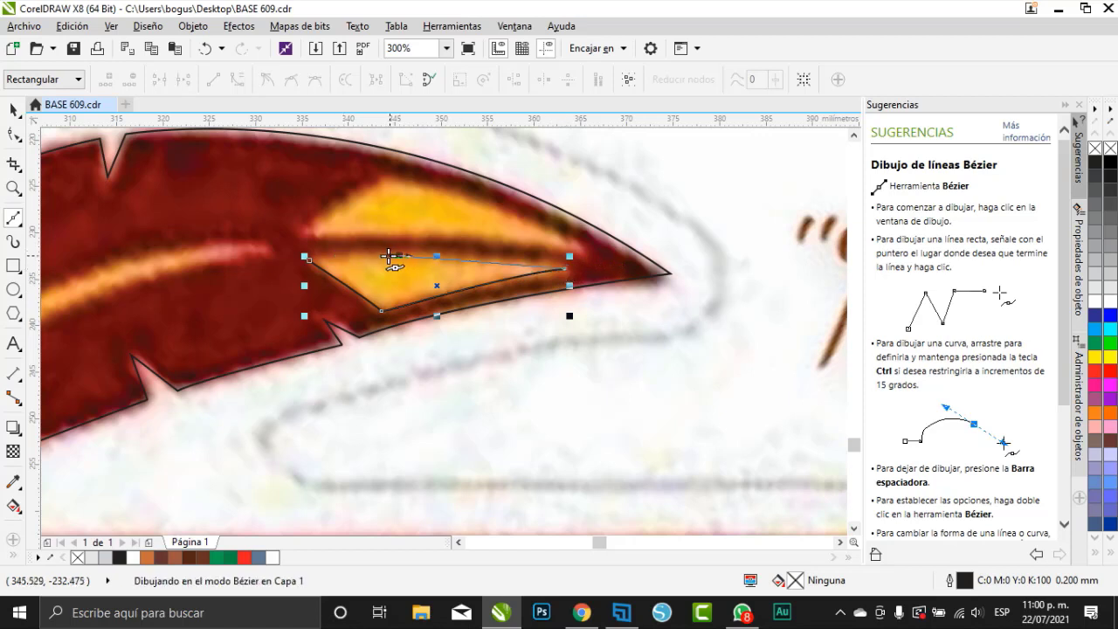
click(310, 261)
click(310, 261)
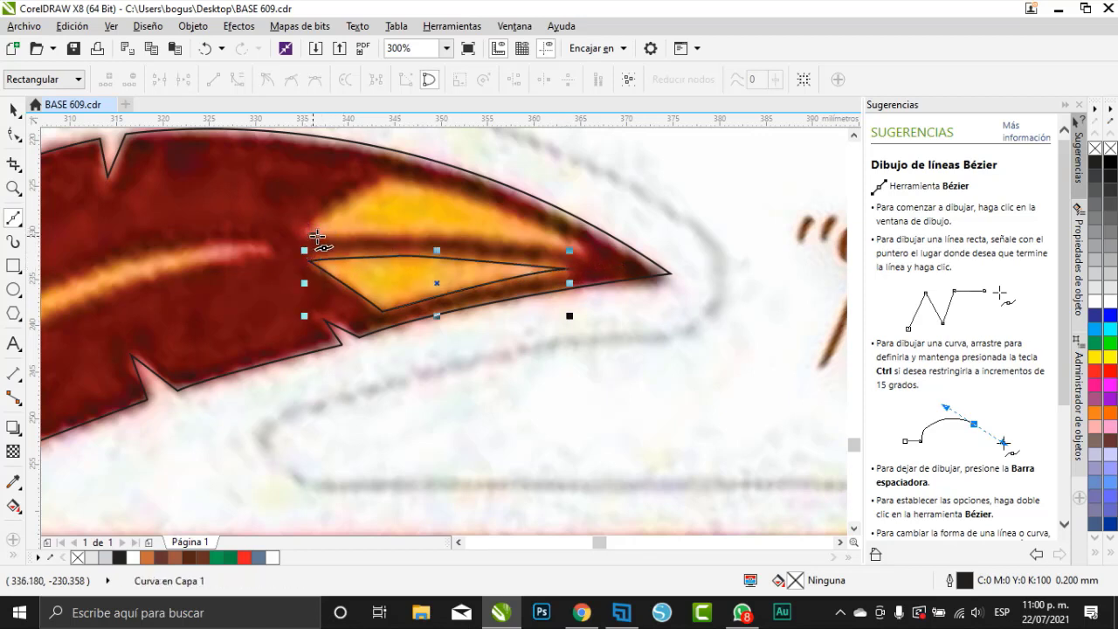
Step: Trace a closed outline with curved edges around the upper gold patch at the large feather's tip
click(314, 235)
drag(582, 253, 641, 264)
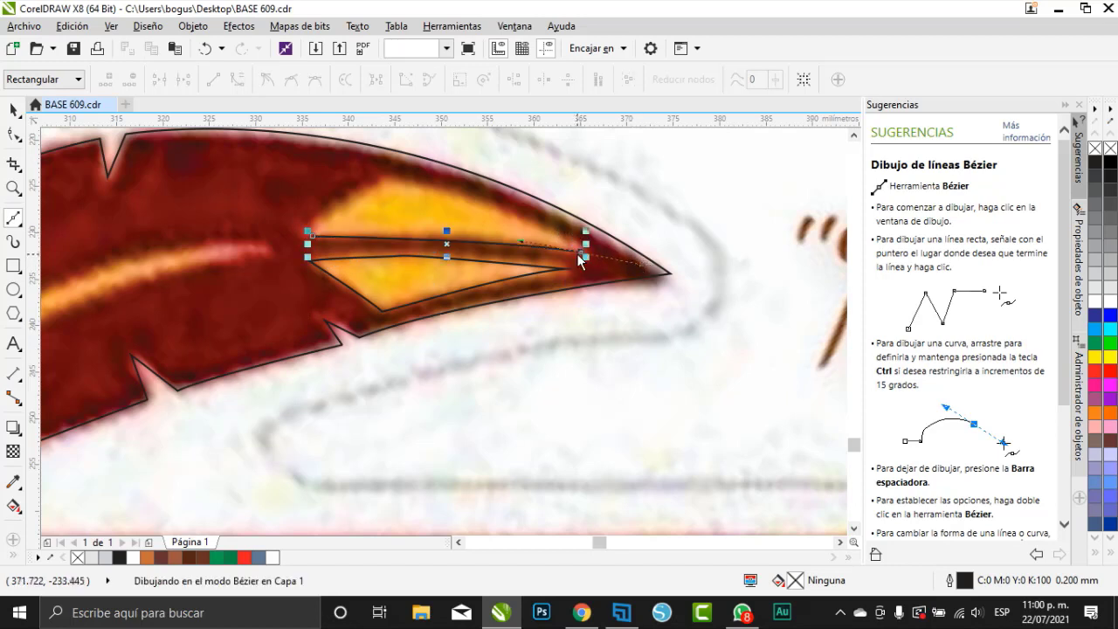
double_click(582, 252)
drag(387, 182, 266, 168)
click(341, 208)
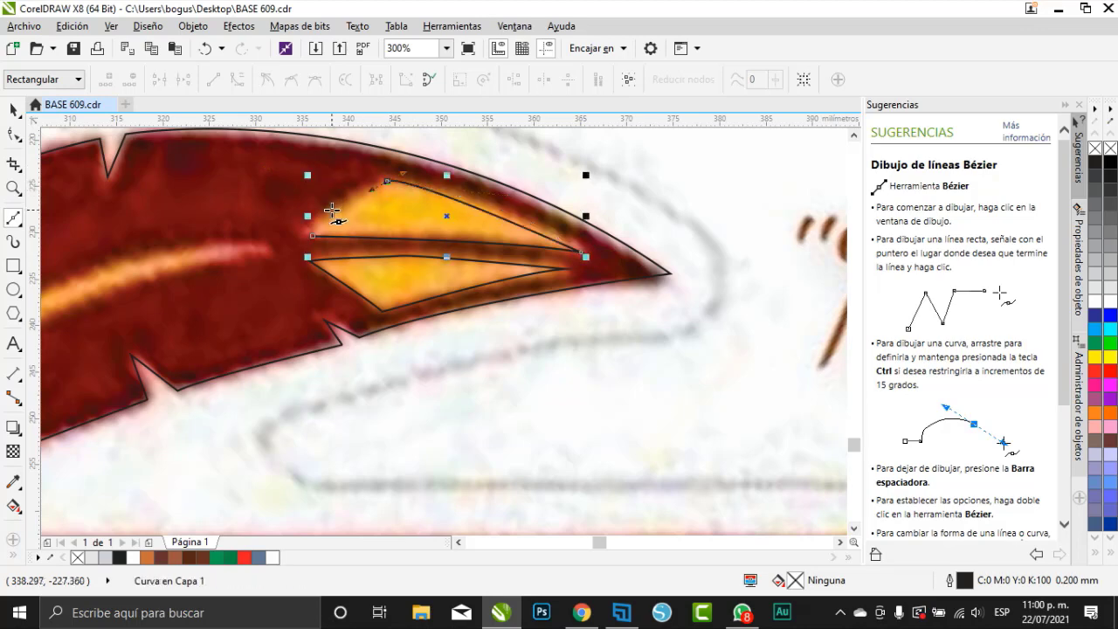
click(314, 236)
Step: Remove the extra node from the curved left edge of the large feather's upper gold patch with the Shape tool
scroll(411, 286, down, 1)
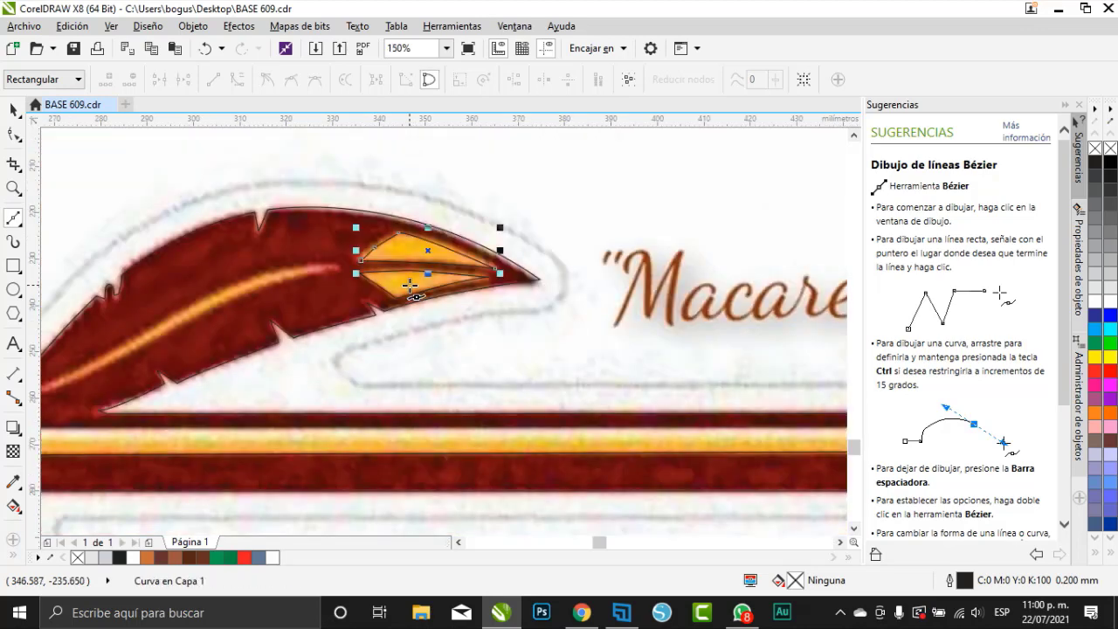
scroll(309, 255, up, 1)
click(13, 136)
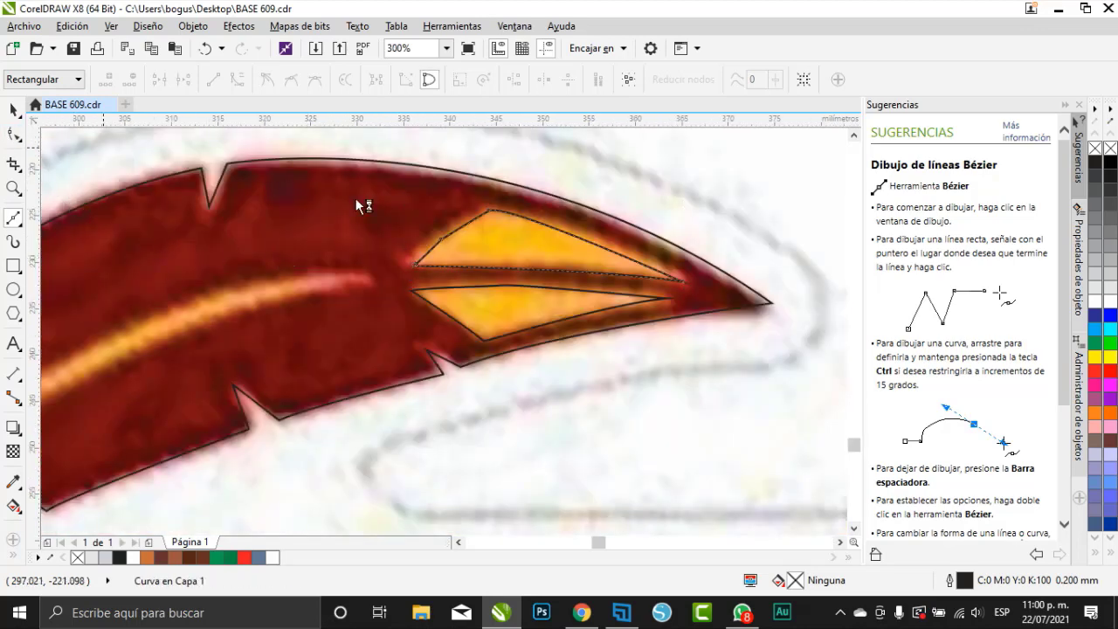
double_click(439, 241)
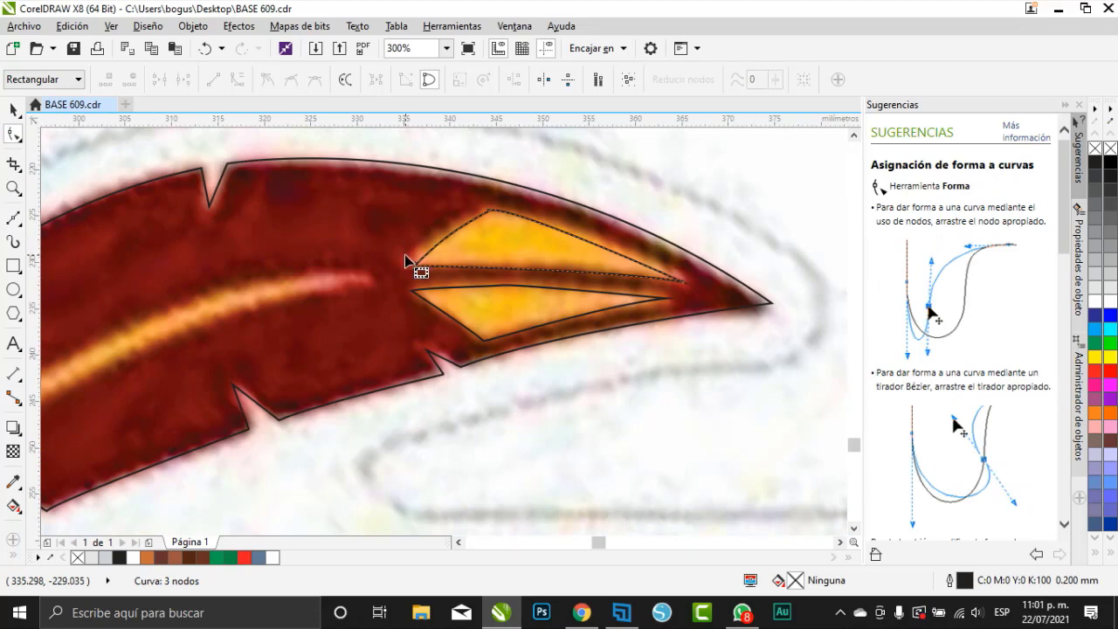
click(13, 109)
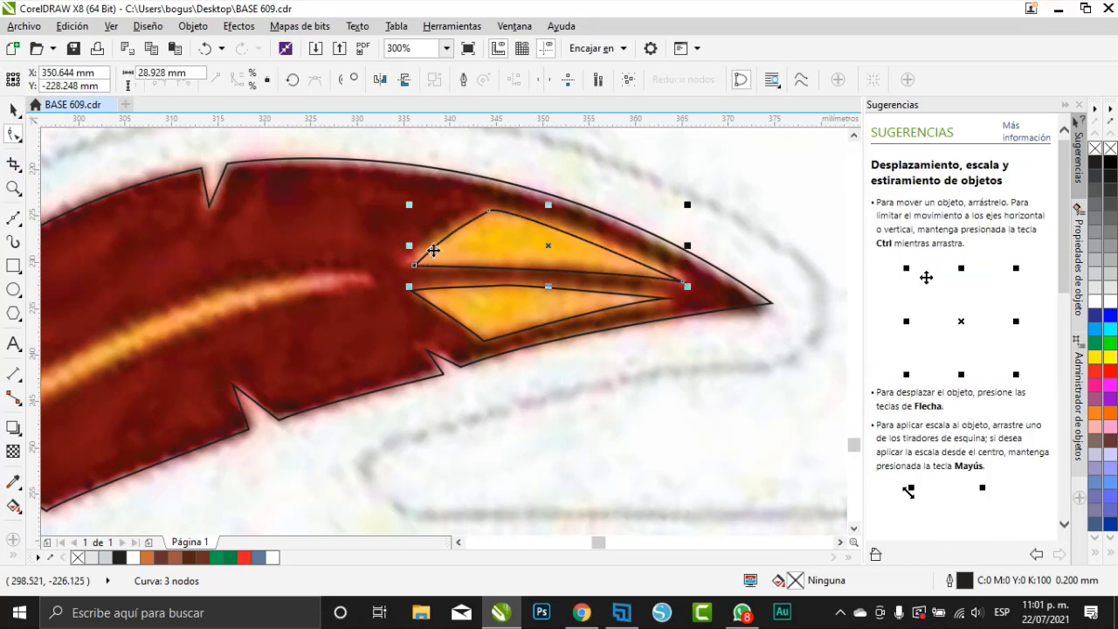
Step: Trace a closed, curved outline around the gold central vein of the large feather beside the "Macareno's" text with the Bézier tool
scroll(493, 295, down, 2)
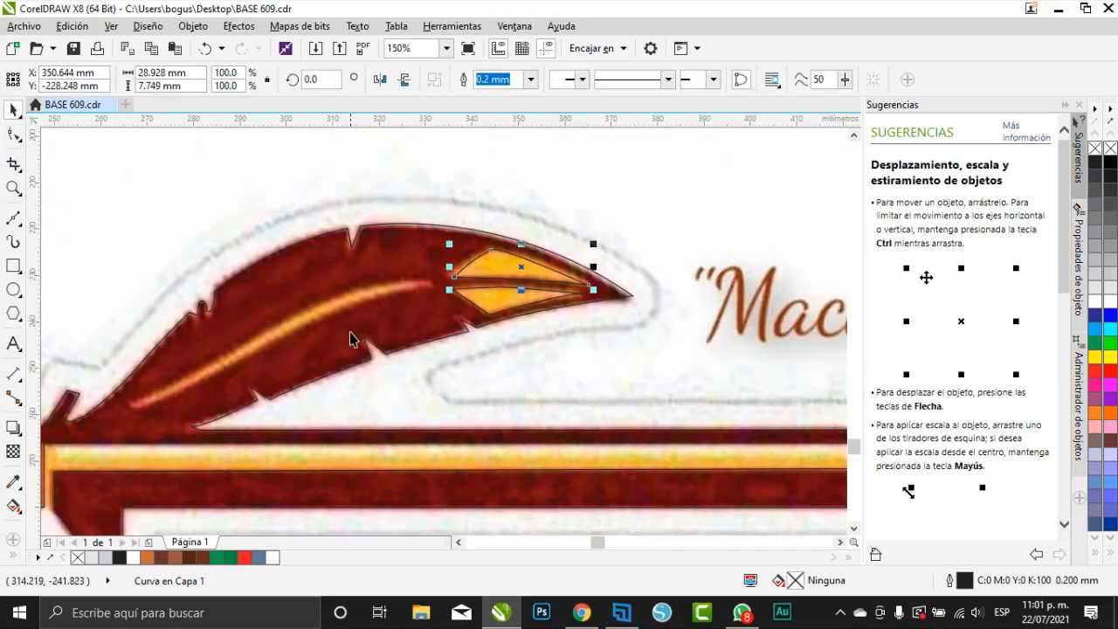
scroll(285, 343, down, 3)
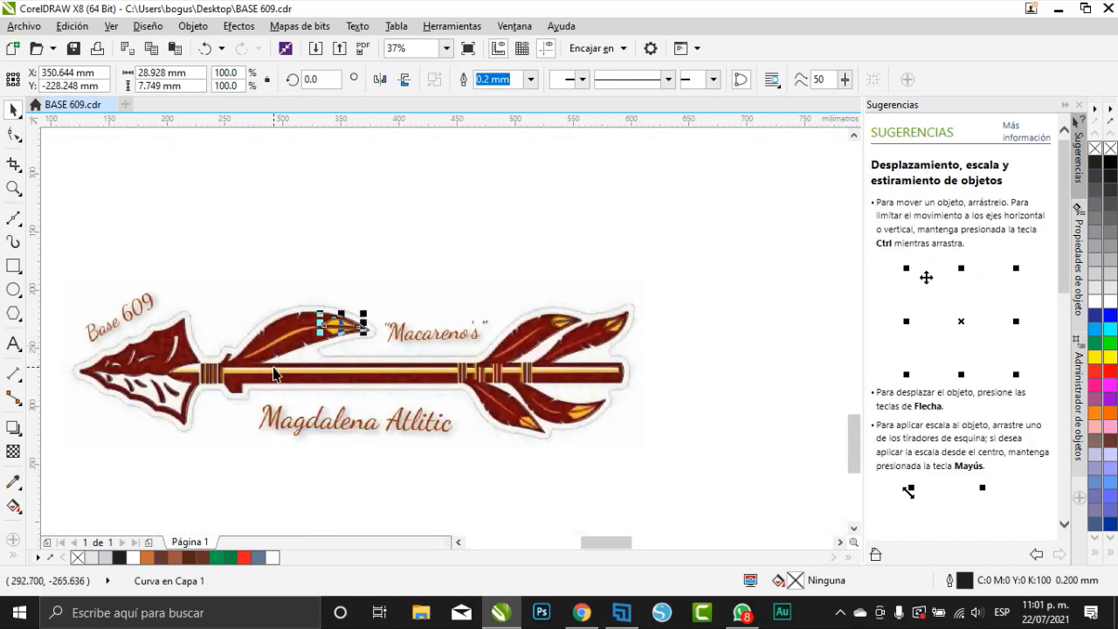
scroll(248, 371, up, 2)
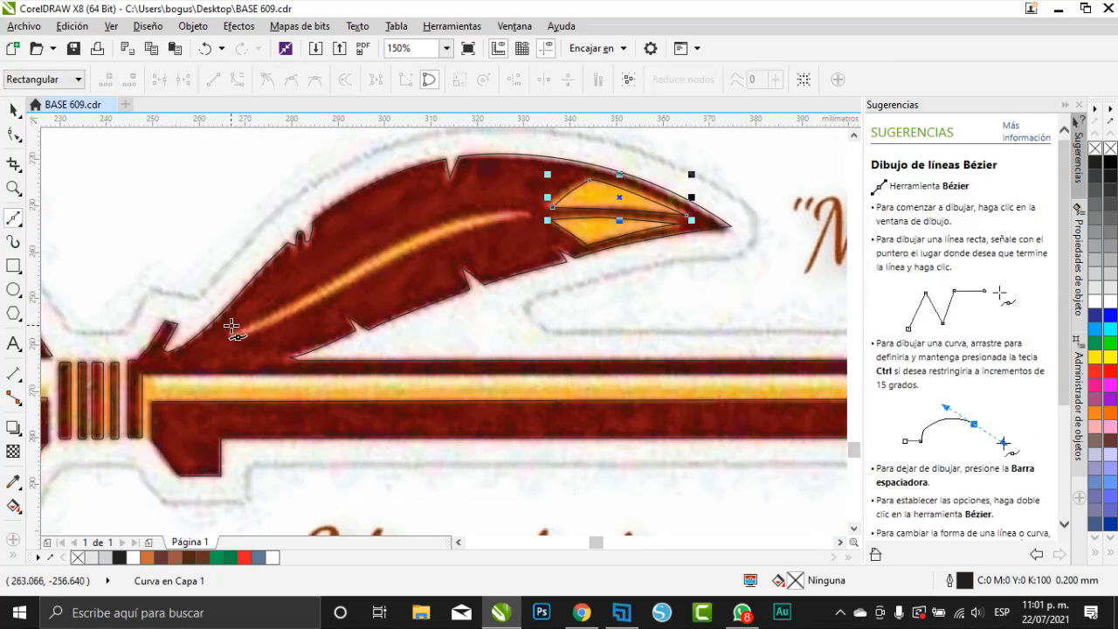
click(392, 244)
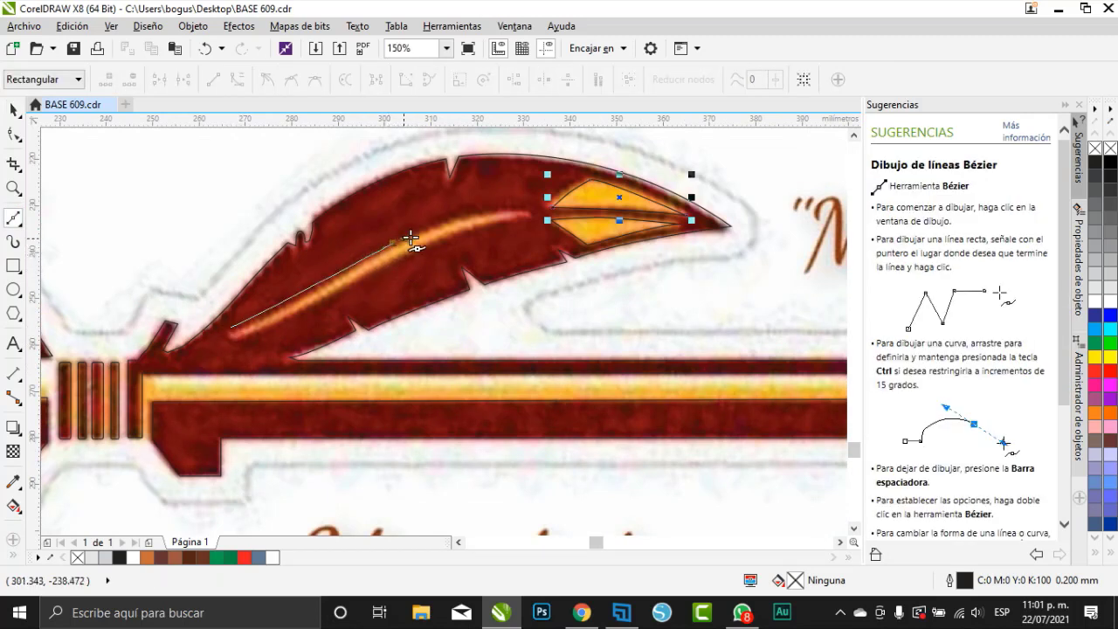
key(space)
click(533, 213)
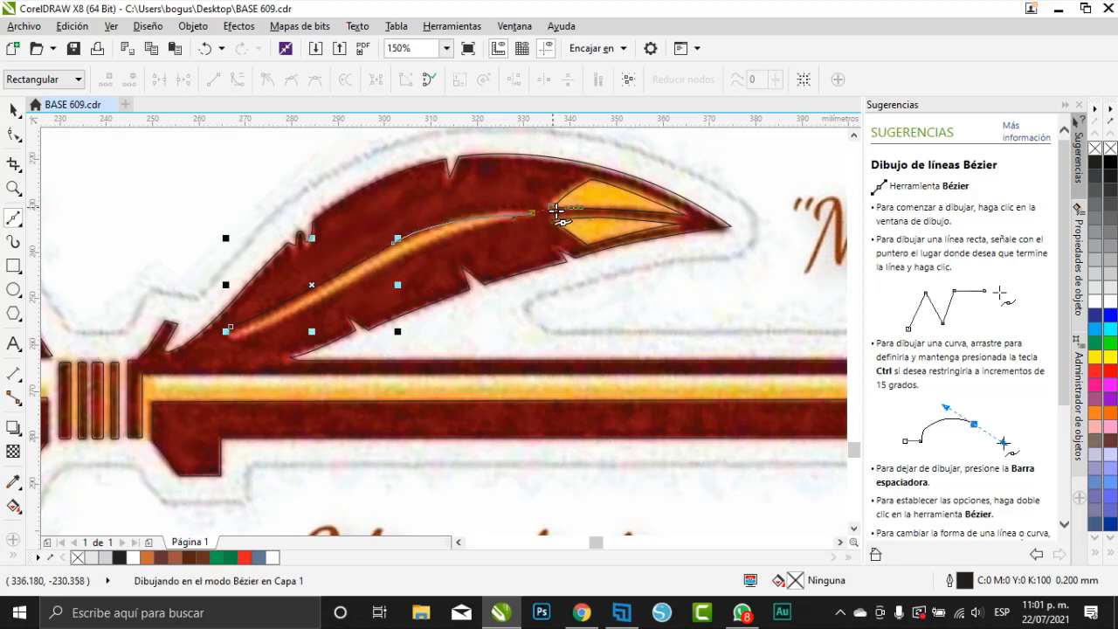
key(space)
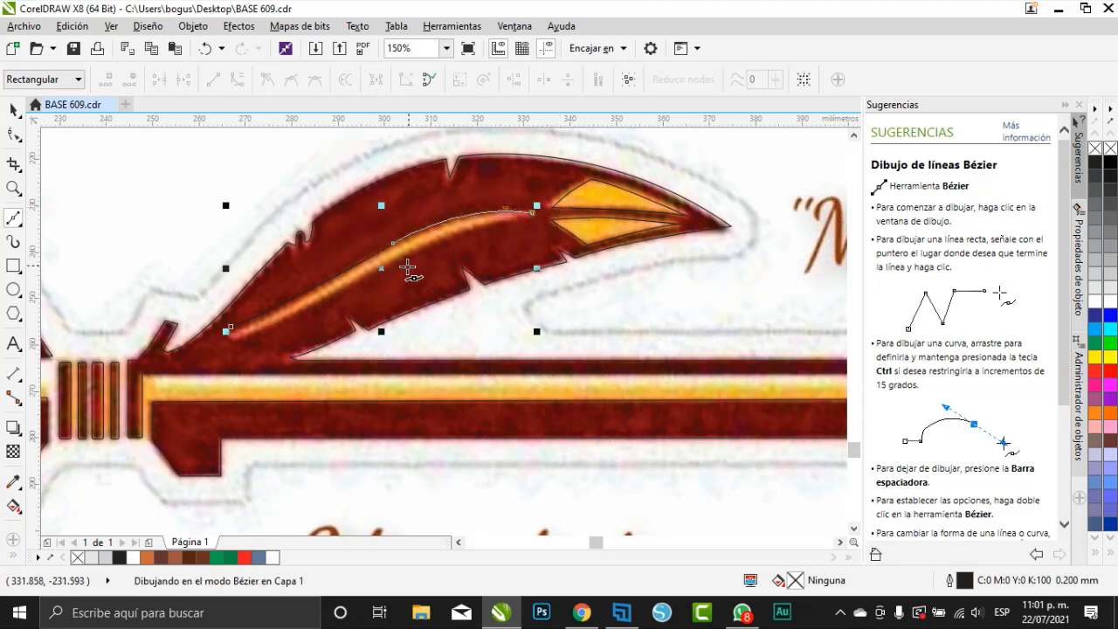
click(363, 276)
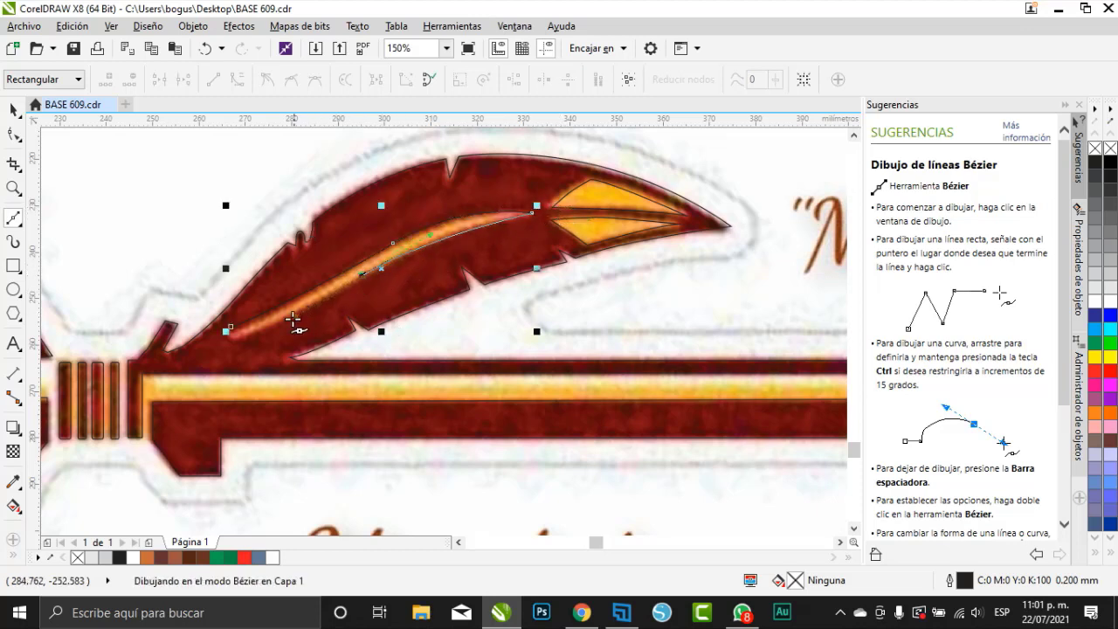
click(245, 335)
Step: Trace a closed, curved outline around the thin central vein of the first upper tail feather
scroll(260, 251, down, 2)
scroll(575, 254, up, 4)
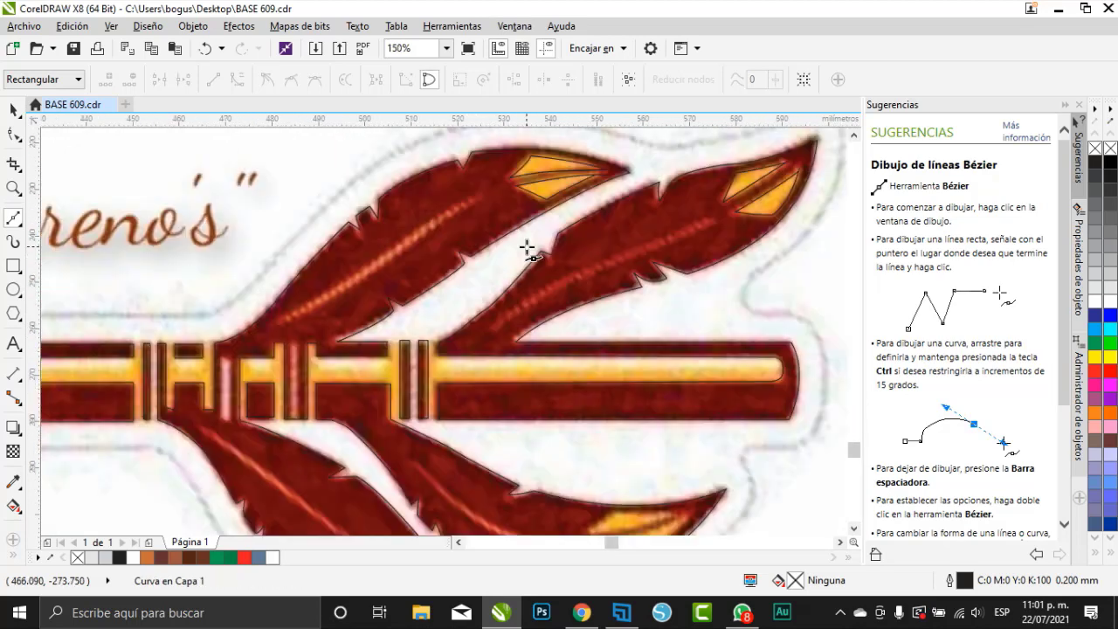
click(472, 195)
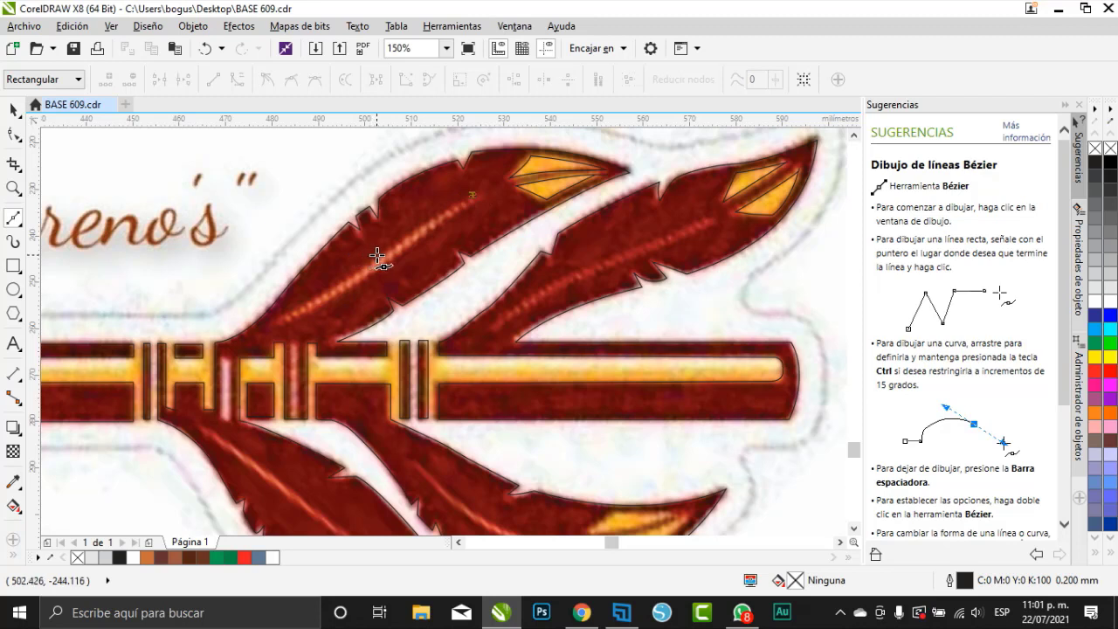
click(376, 254)
key(space)
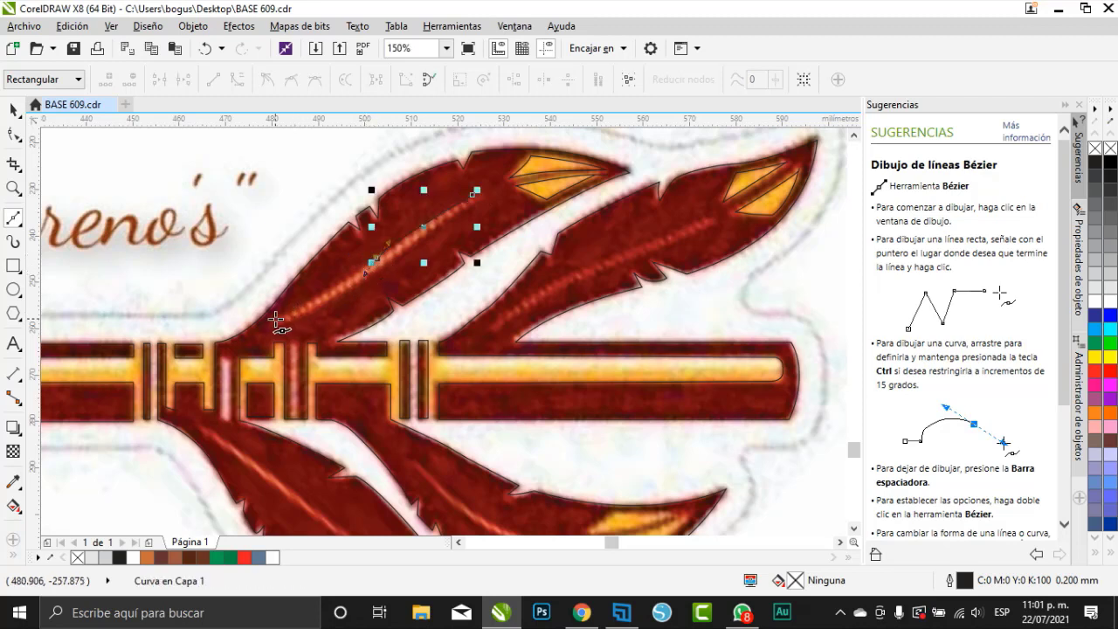
click(272, 320)
key(space)
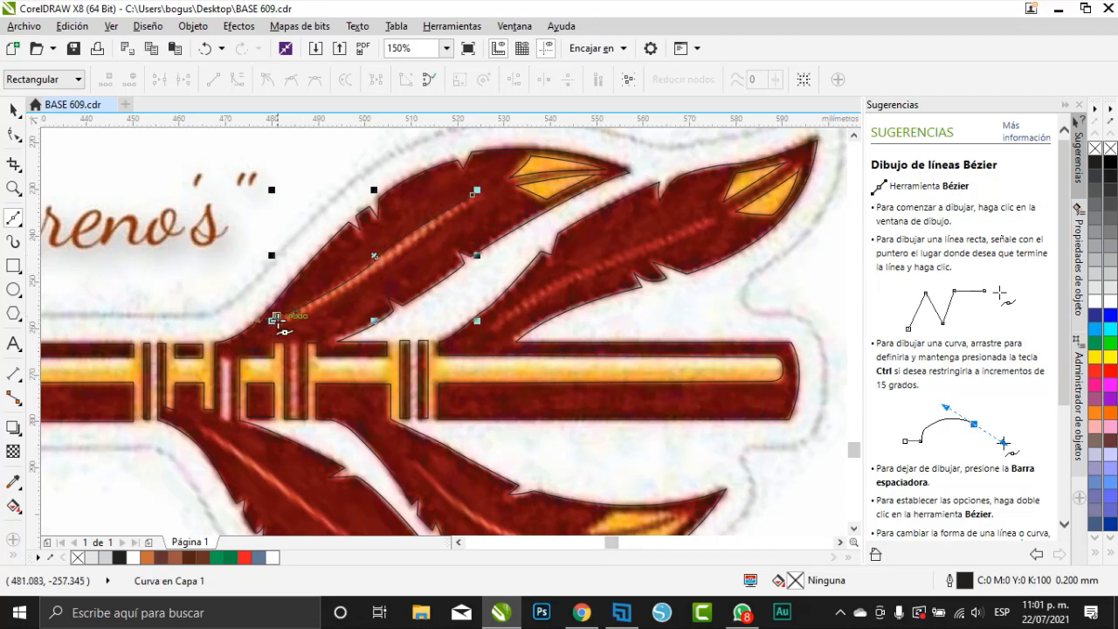
drag(390, 265, 439, 222)
click(470, 195)
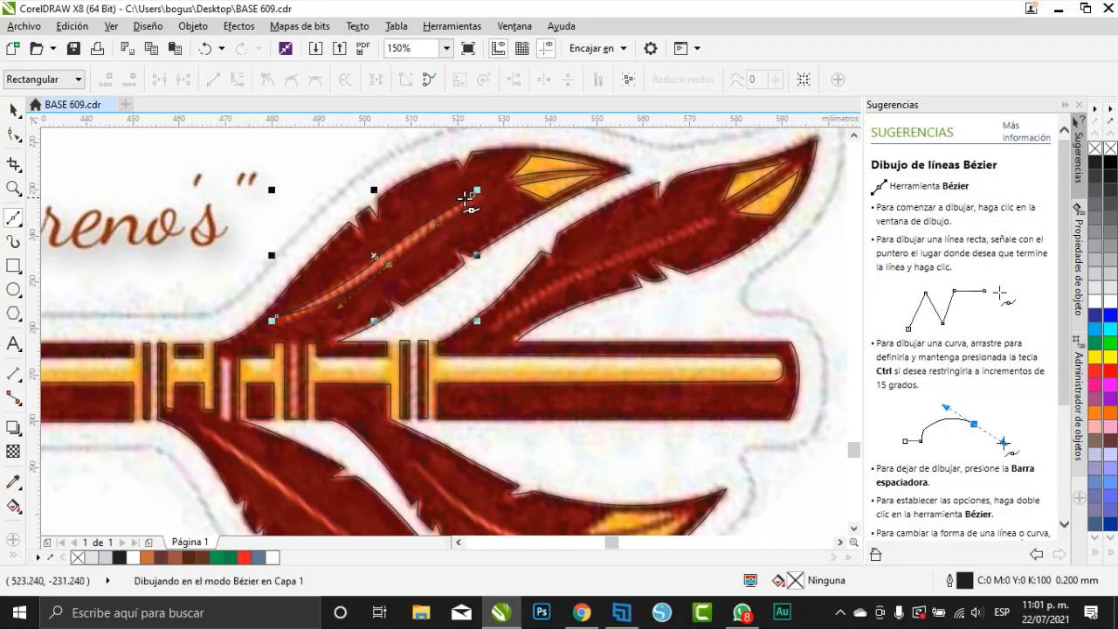
Step: Remove the extra node from the upper edge of the first upper tail feather's vein outline with the Shape tool
click(14, 133)
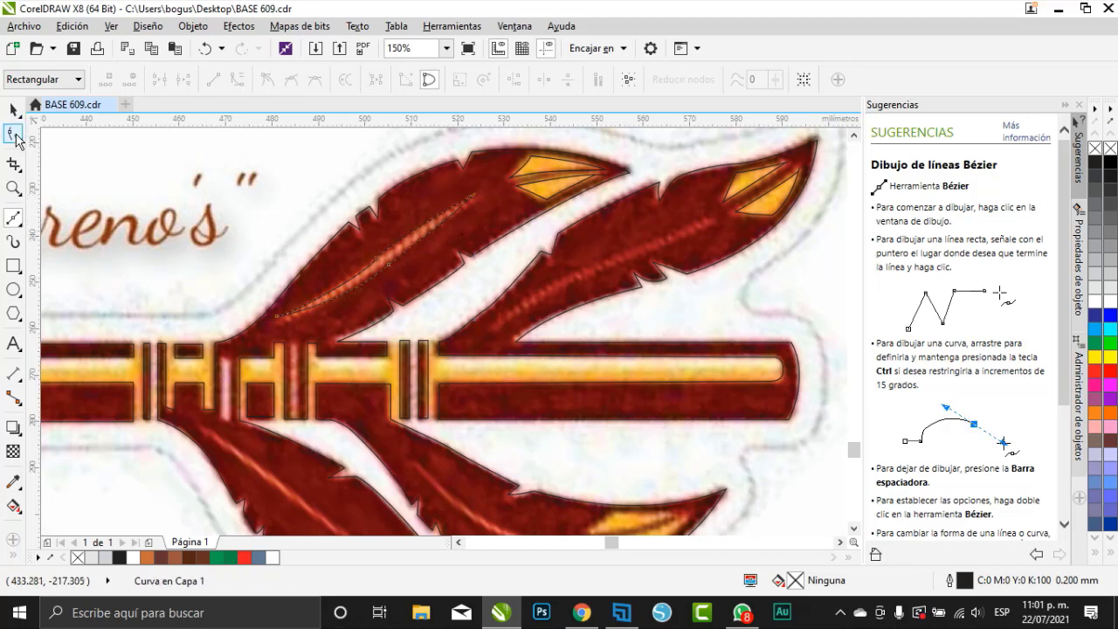
scroll(382, 284, up, 2)
double_click(373, 239)
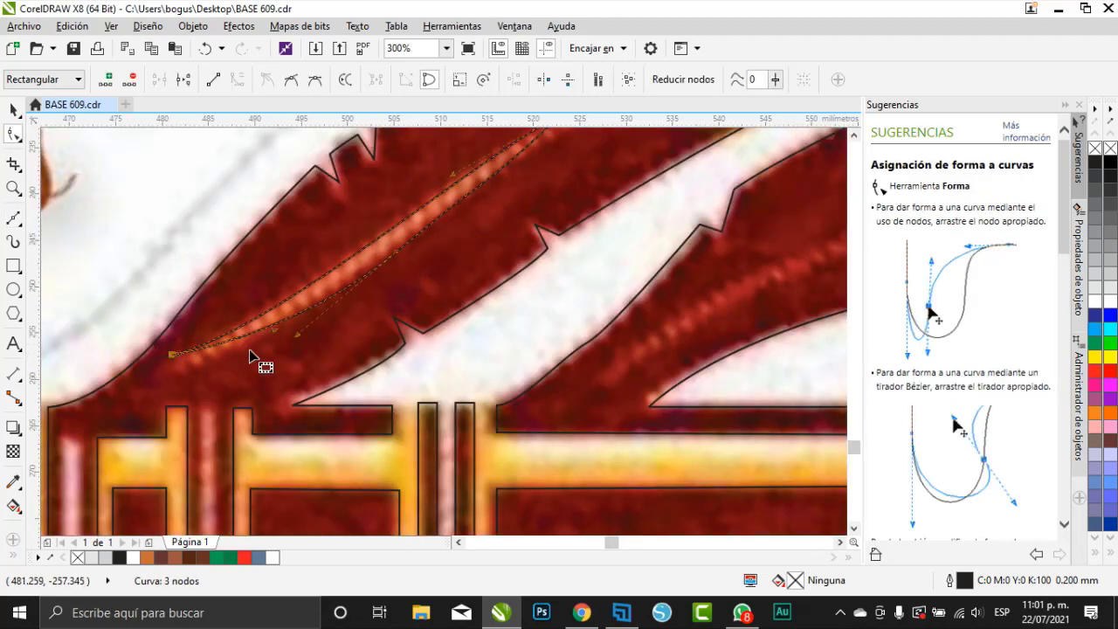
scroll(267, 355, down, 2)
scroll(339, 305, up, 2)
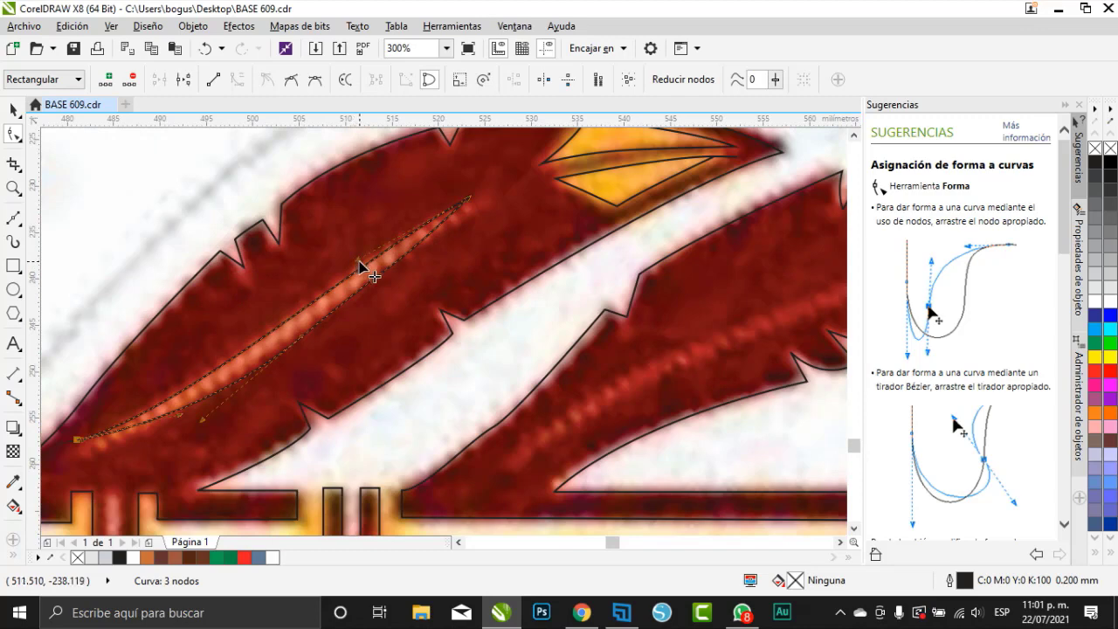
scroll(305, 357, down, 1)
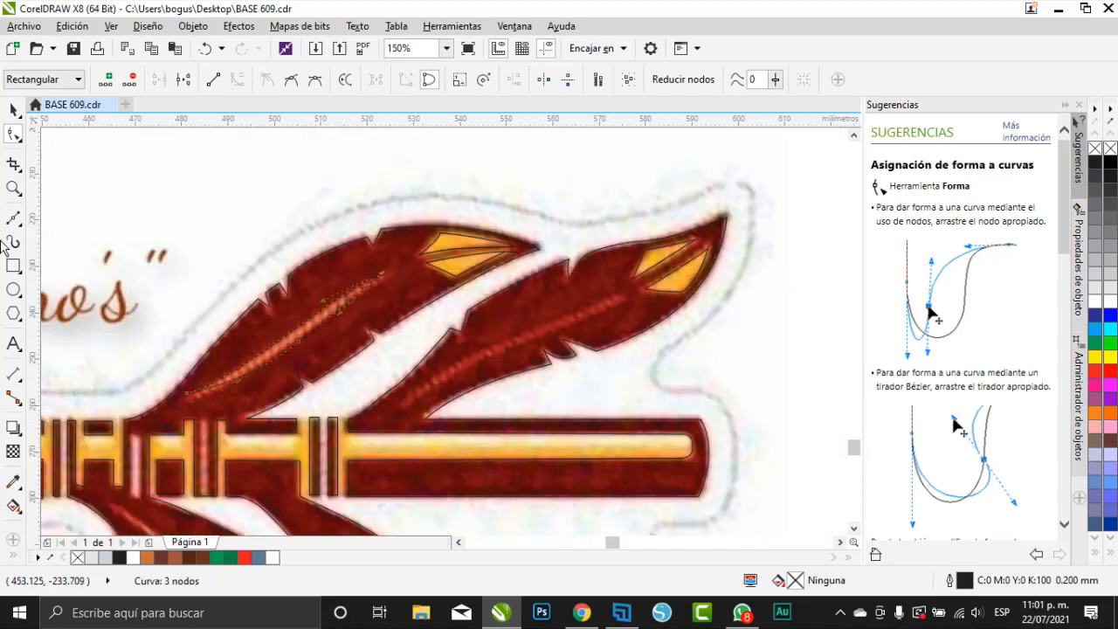
Step: Trace a closed, curved outline around the central vein of the second upper tail feather with the Bézier tool
click(20, 225)
click(17, 221)
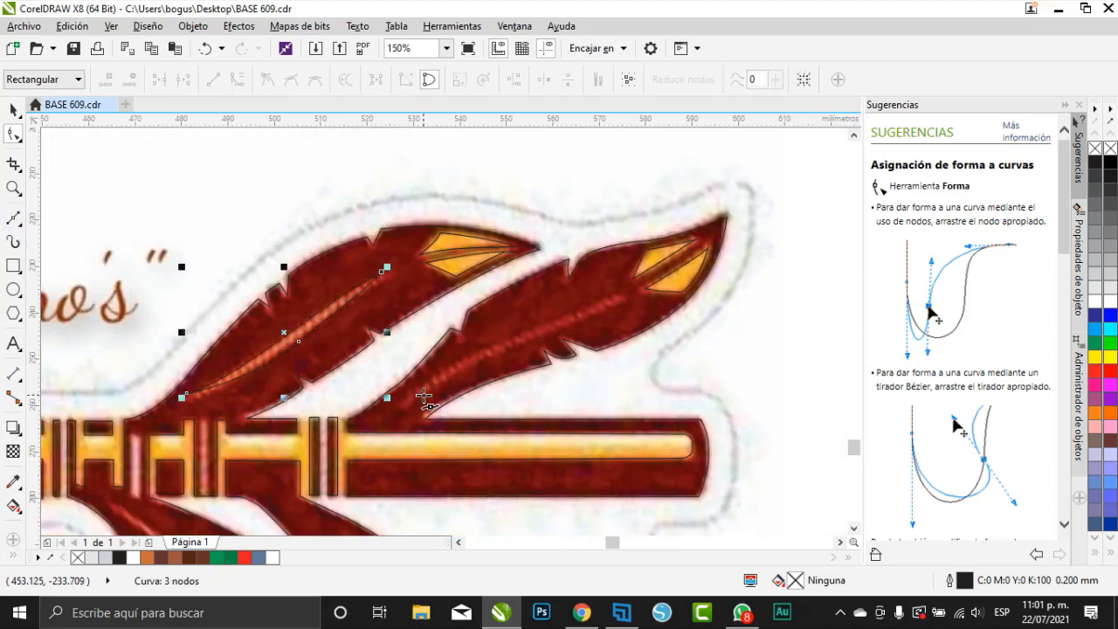
scroll(424, 398, up, 1)
scroll(376, 384, down, 2)
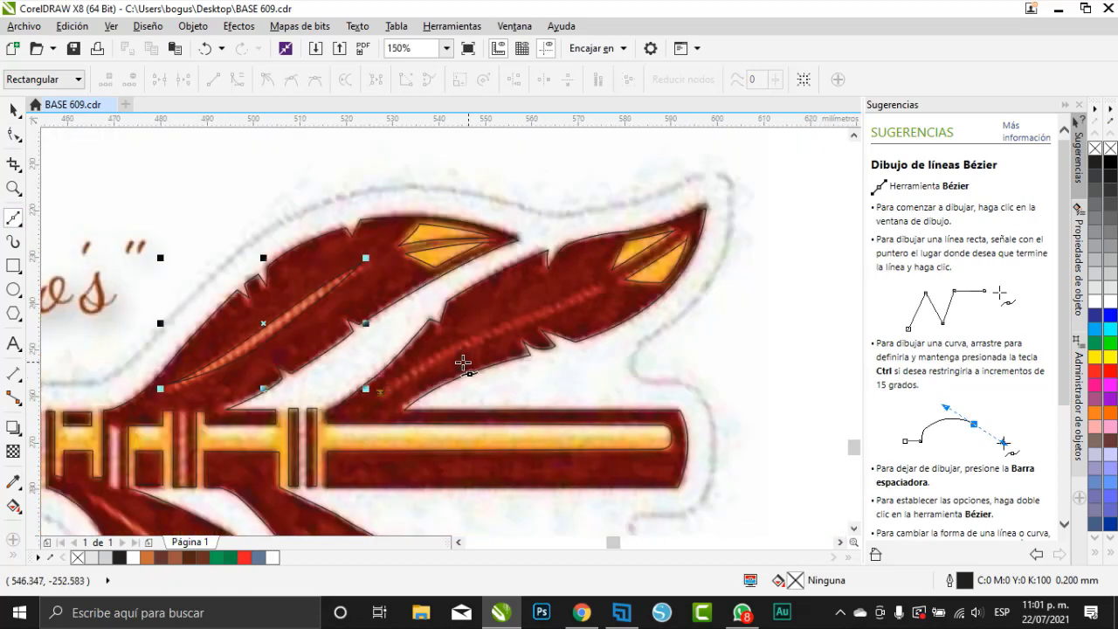
scroll(489, 336, up, 1)
drag(546, 303, 724, 224)
drag(543, 323, 346, 394)
click(282, 450)
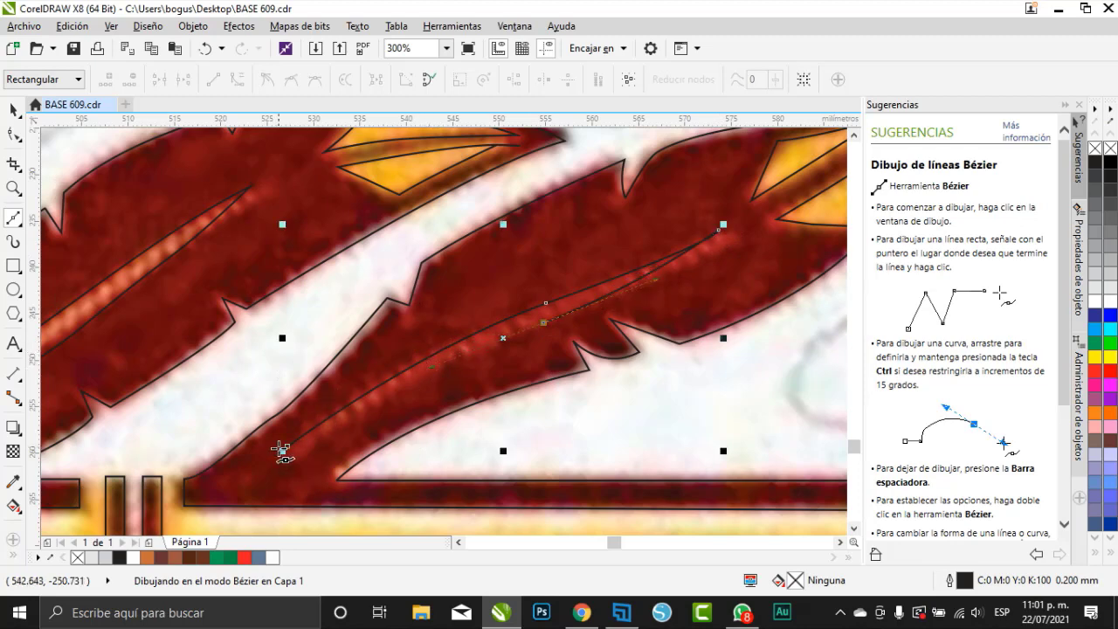
Step: Trace a narrow closed outline around the central vein of the first lower tail feather
scroll(601, 271, down, 3)
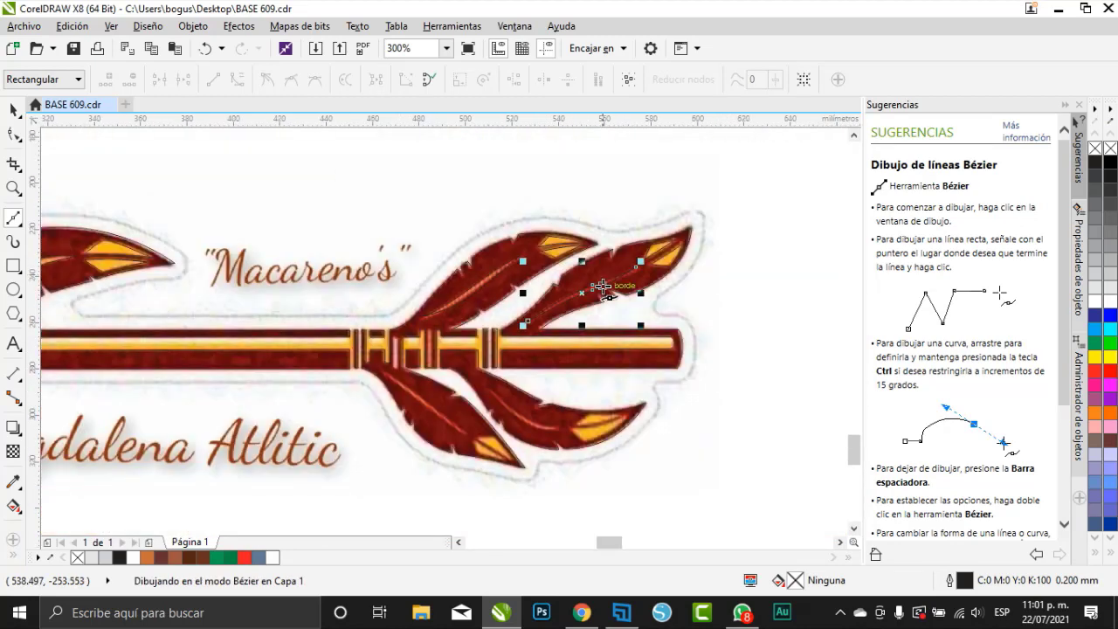
scroll(462, 412, up, 2)
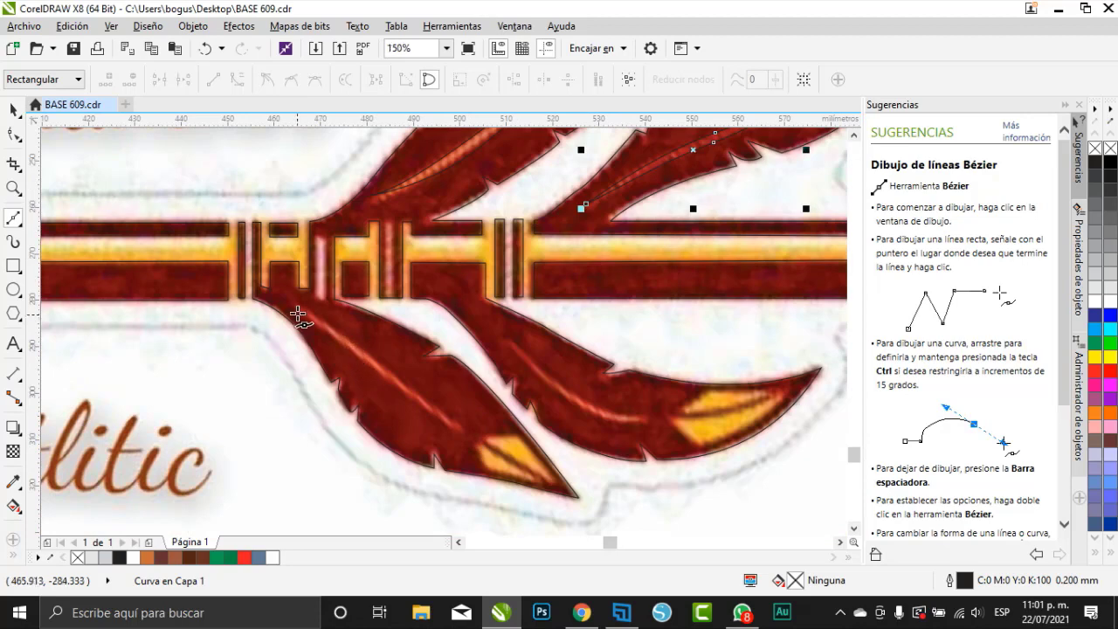
drag(389, 382, 403, 395)
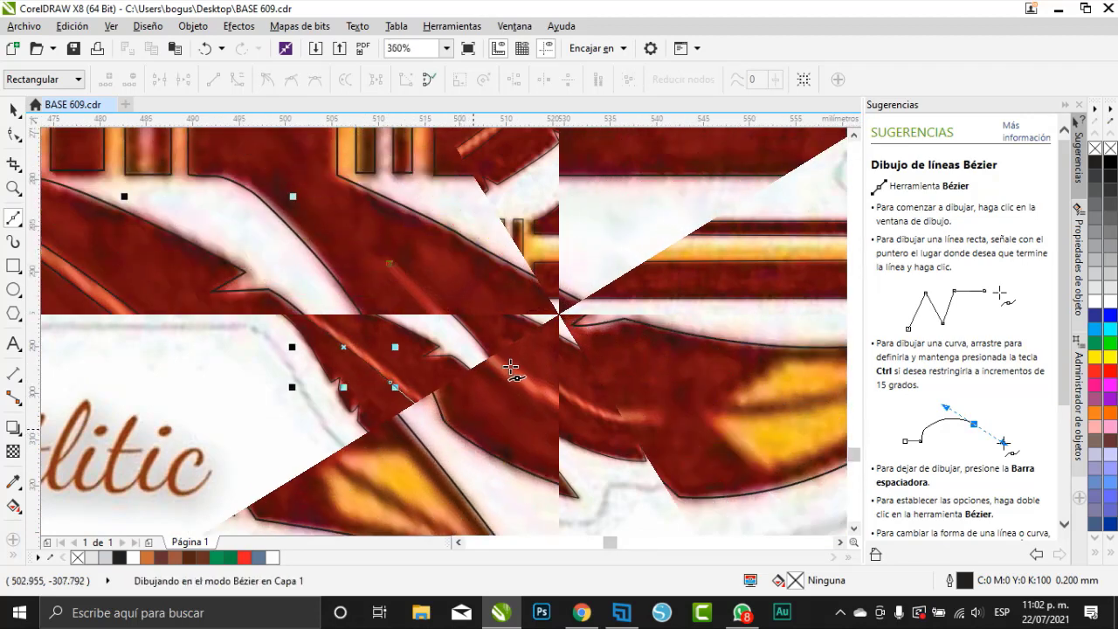
Step: Trace a closed outline along the curved central vein of the second lower tail feather
mouse_move(646, 409)
mouse_down()
mouse_move(687, 404)
mouse_move(648, 411)
mouse_up()
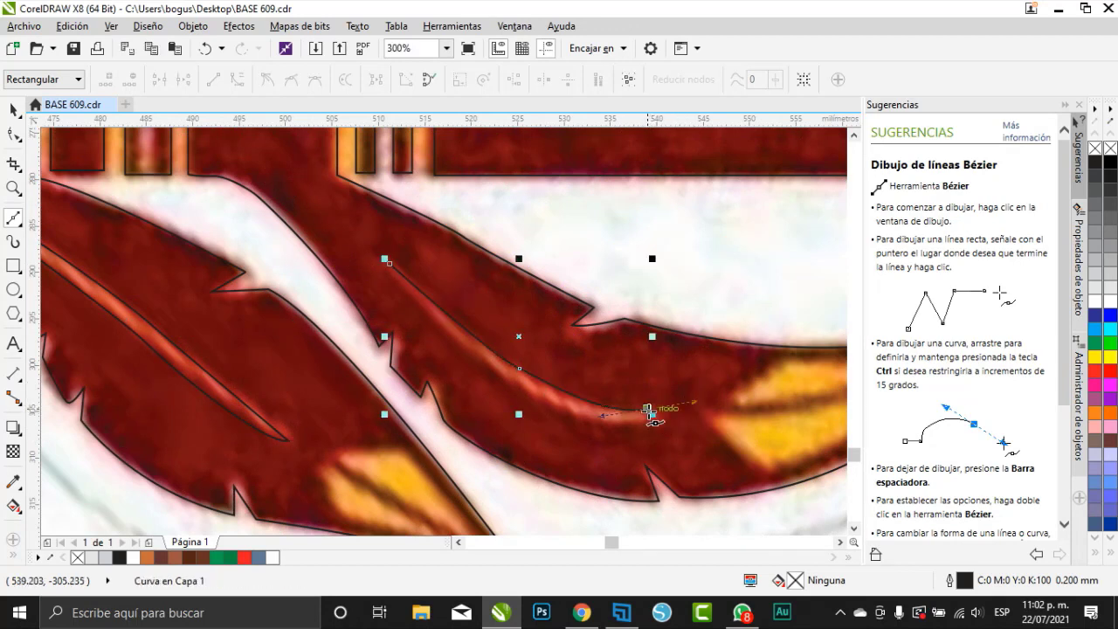
click(651, 410)
drag(508, 381, 409, 317)
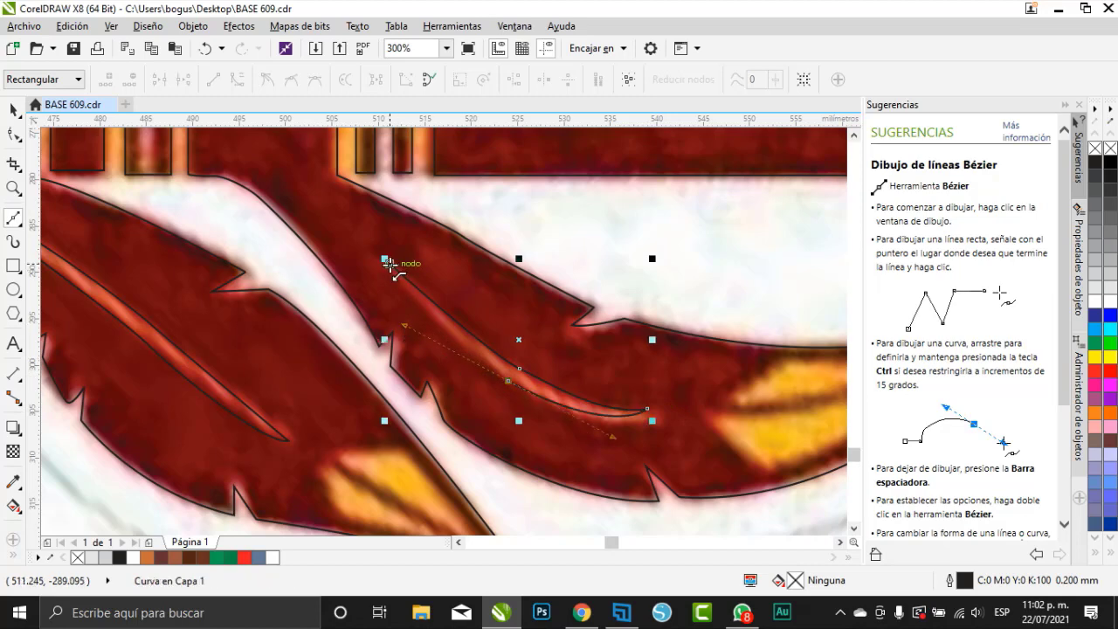
drag(389, 263, 414, 295)
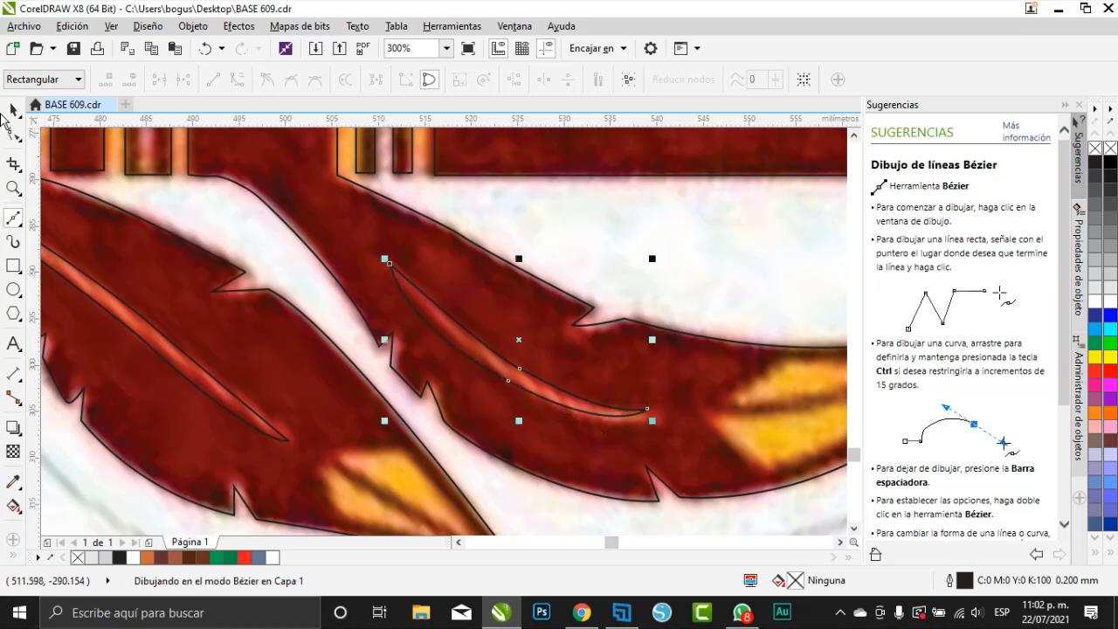
click(10, 112)
Step: Trace a closed straight-edged outline around the upper gold patch at the first lower tail feather's tip with the Bézier tool
scroll(439, 365, down, 1)
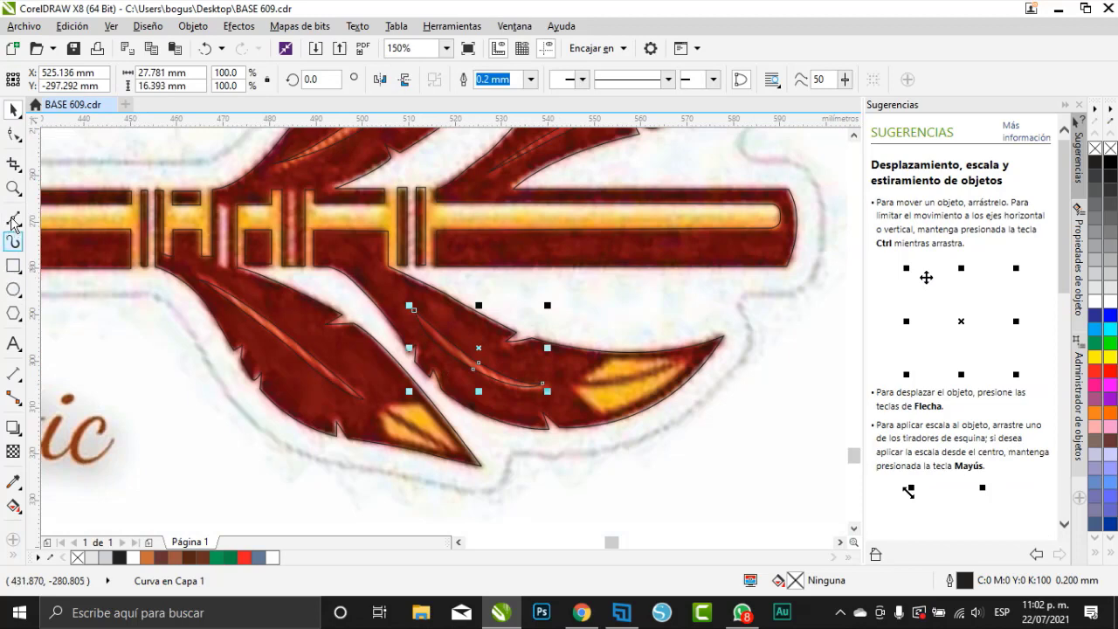
scroll(417, 452, up, 1)
key(space)
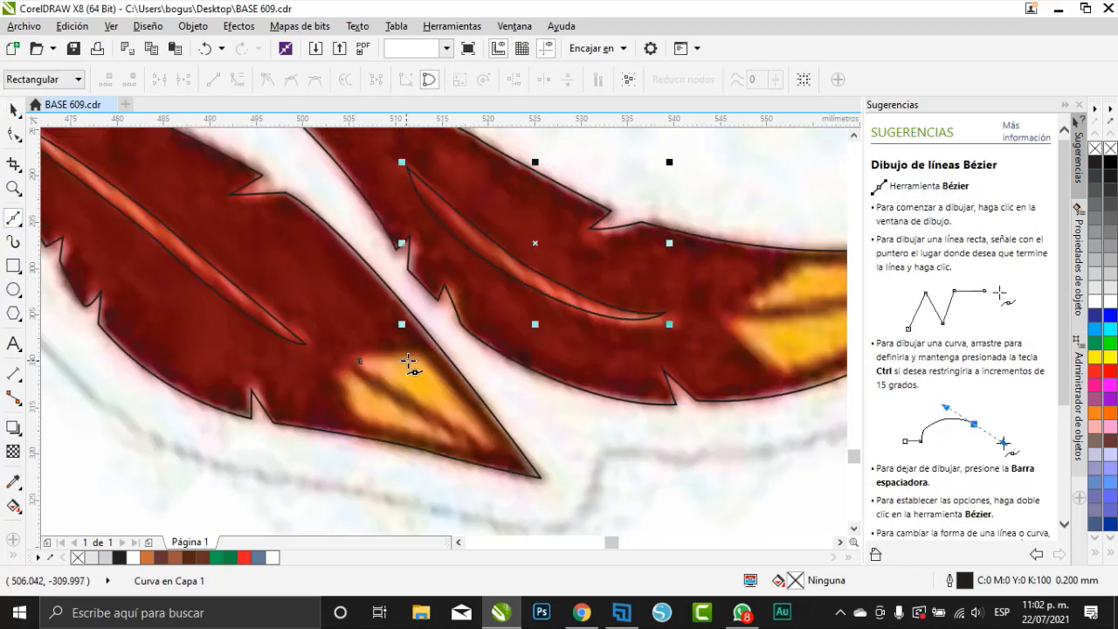
click(424, 357)
click(491, 441)
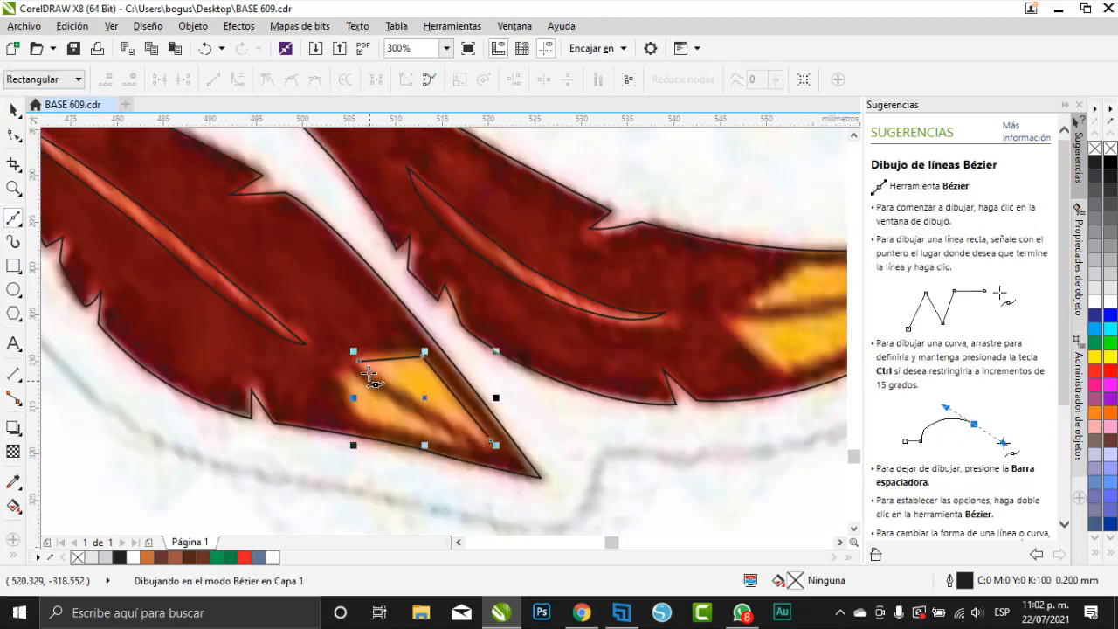
click(359, 360)
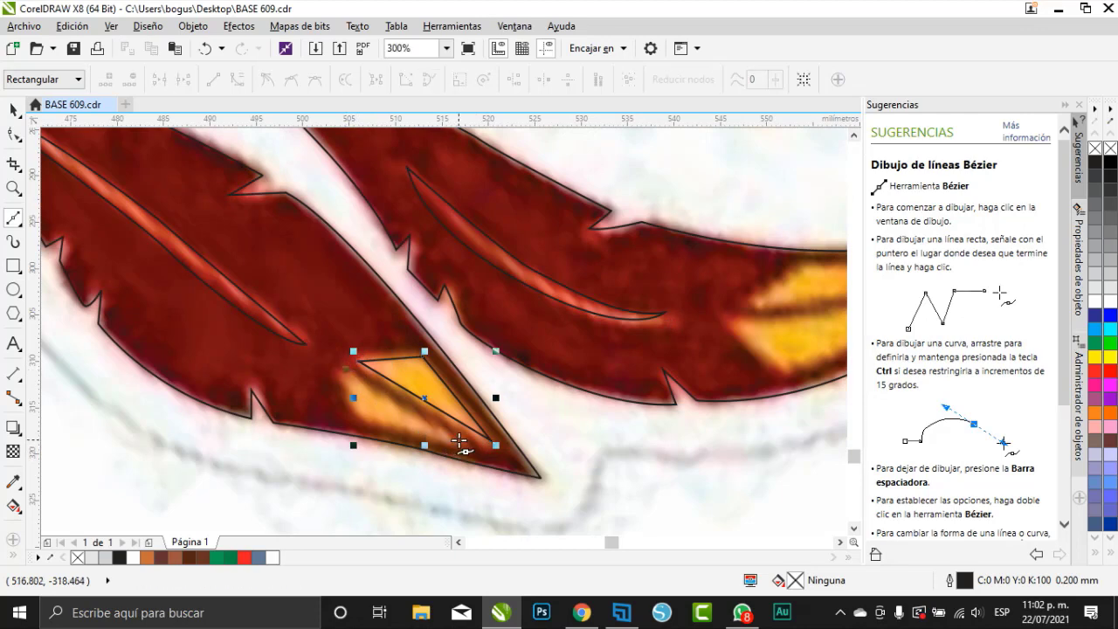
Step: Trace a closed outline around the lower gold patch at the first lower tail feather's tip
click(456, 438)
click(366, 415)
click(346, 370)
click(347, 370)
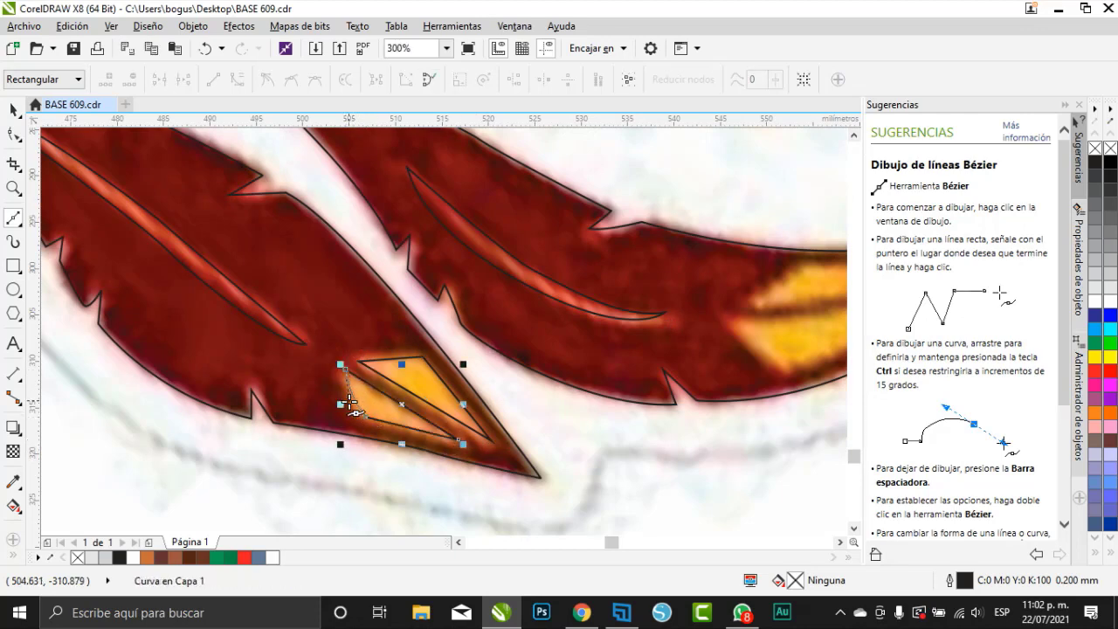
drag(354, 400, 346, 400)
Step: Trace a closed outline around the upper gold patch at the second lower tail feather's tip, curving its lower edge
scroll(299, 400, down, 1)
scroll(640, 346, up, 1)
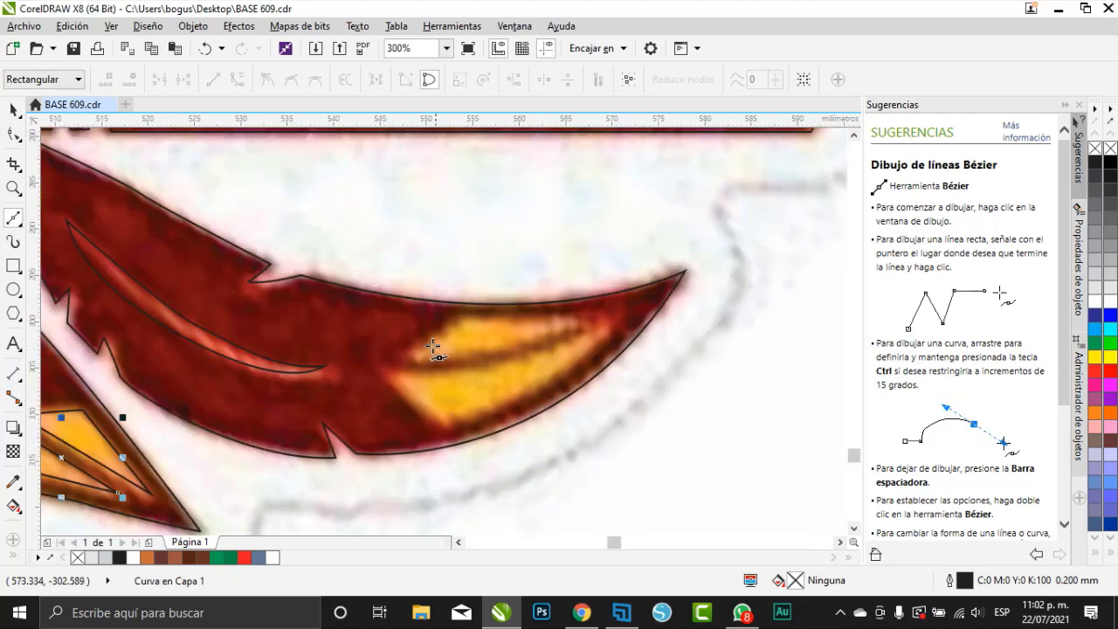
click(472, 316)
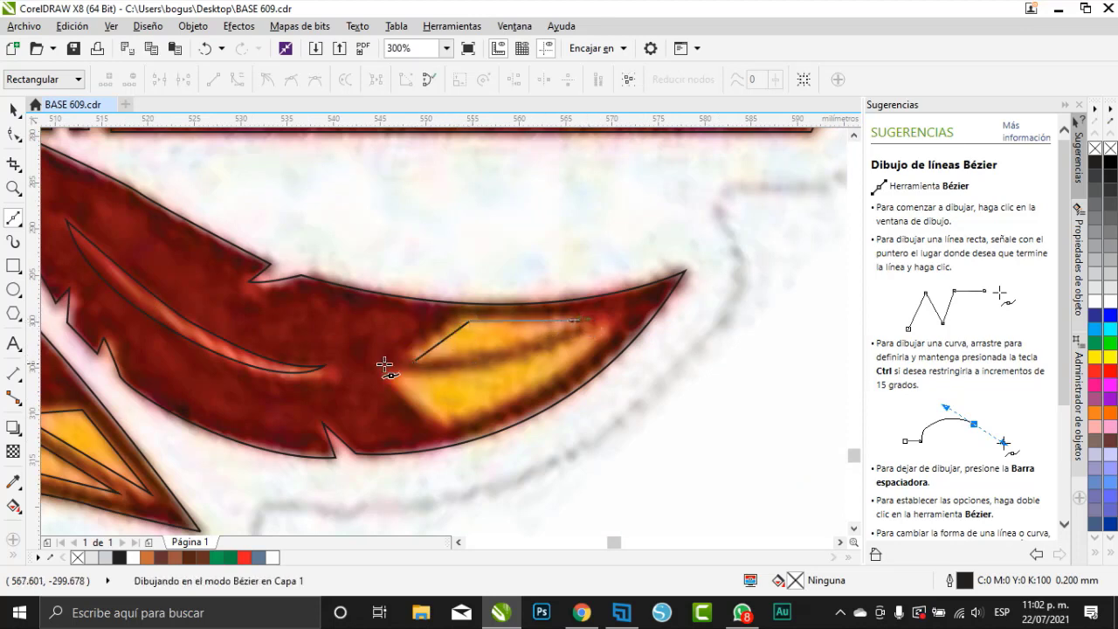
click(416, 362)
click(416, 362)
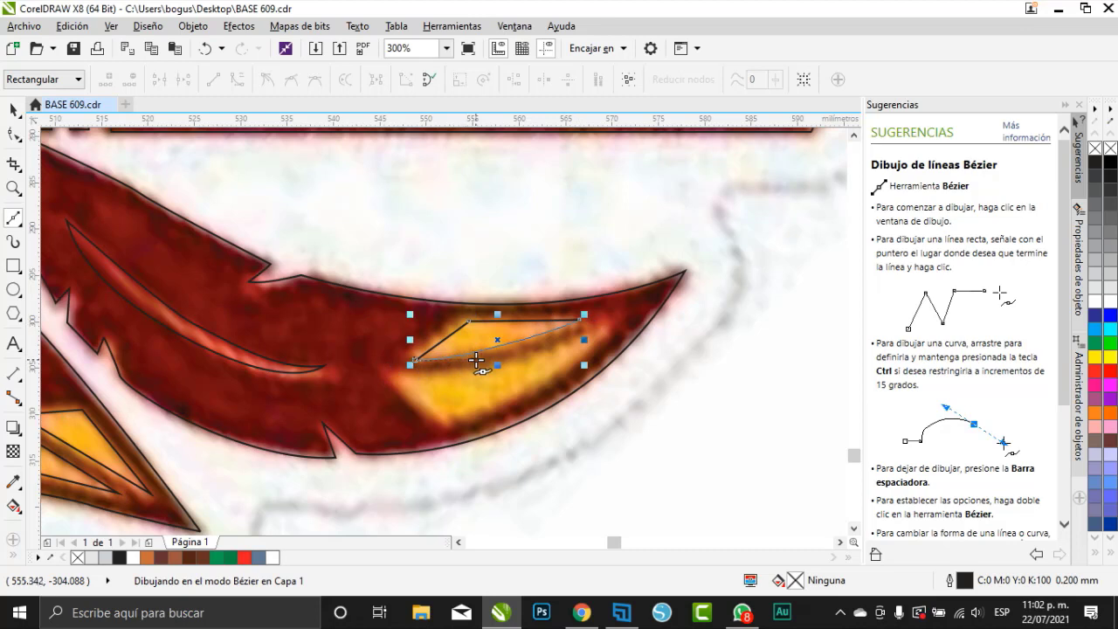
Step: Trace a closed outline around the lower gold patch at the second lower tail feather's tip, curving its long edges
click(397, 378)
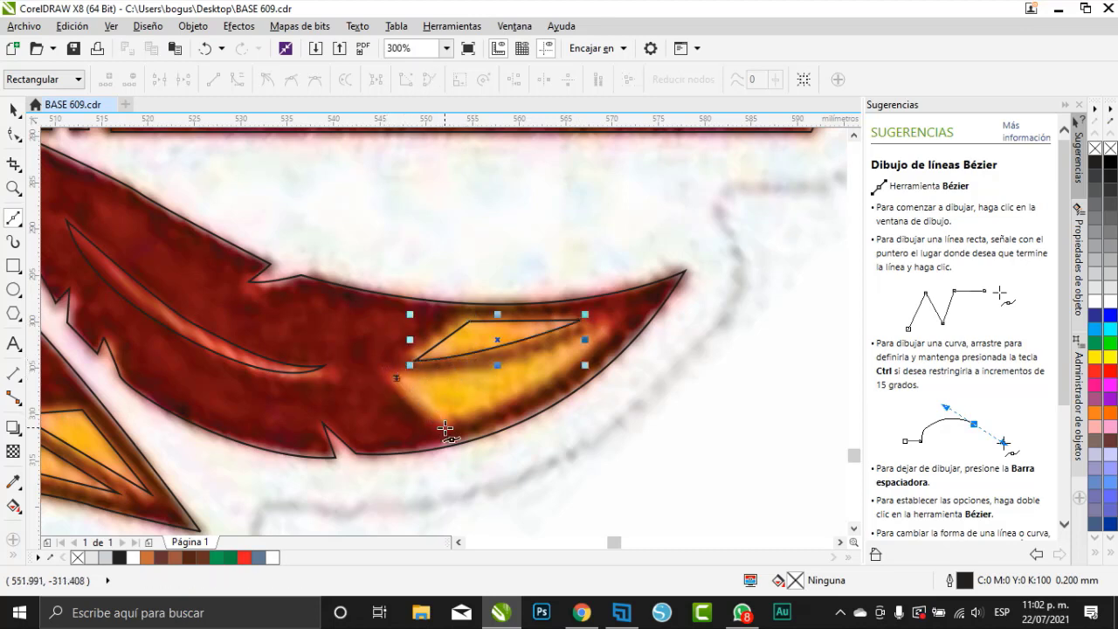
click(445, 428)
drag(597, 336, 636, 296)
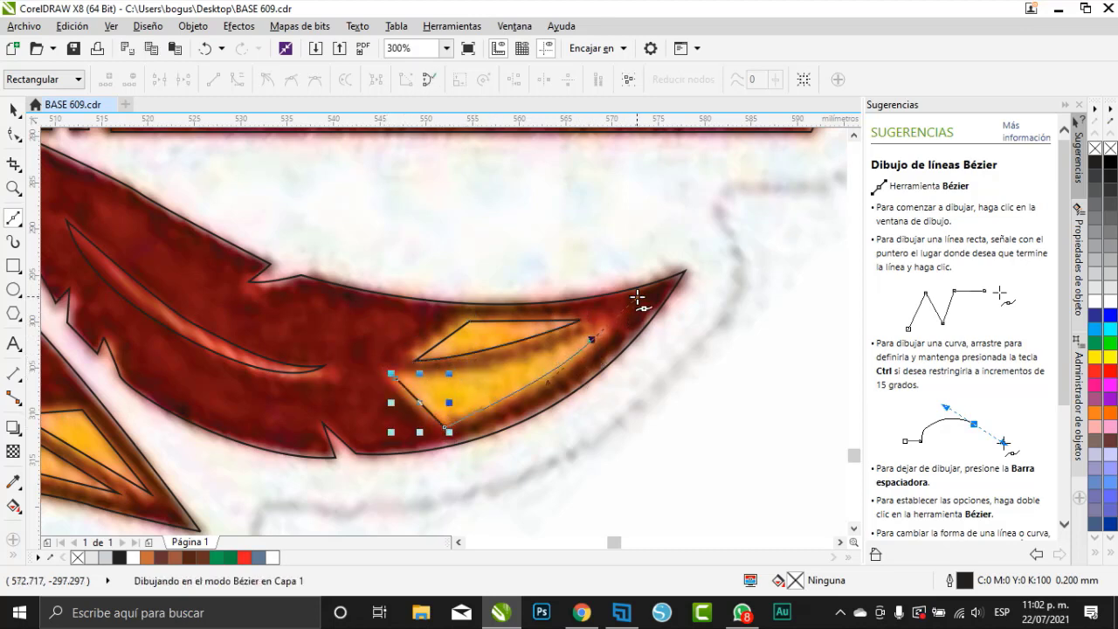
double_click(601, 339)
drag(491, 369, 485, 370)
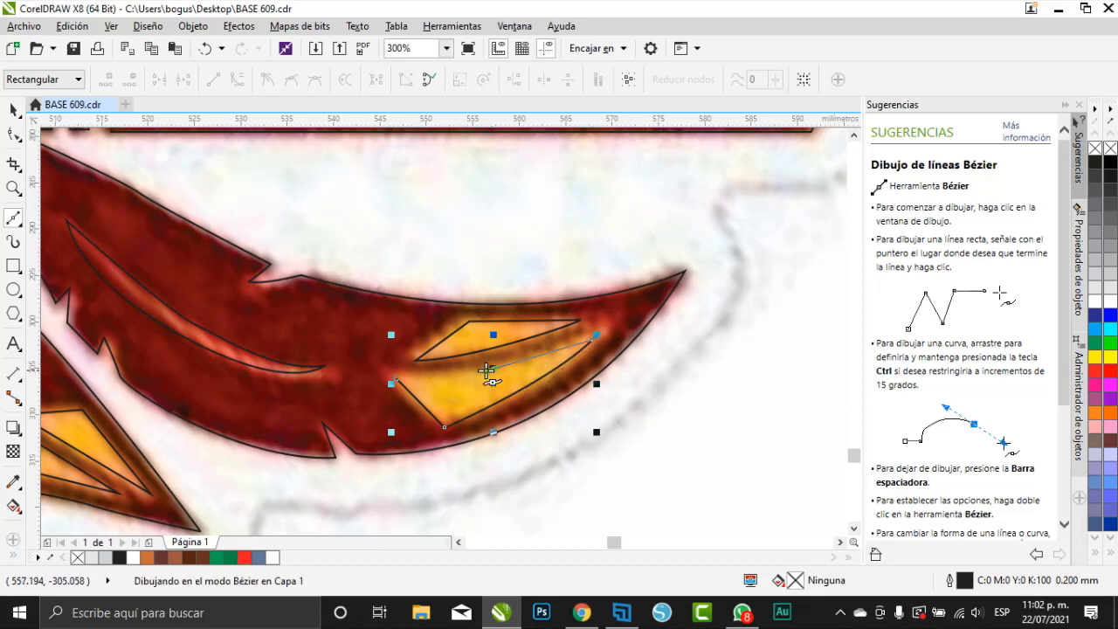
click(395, 381)
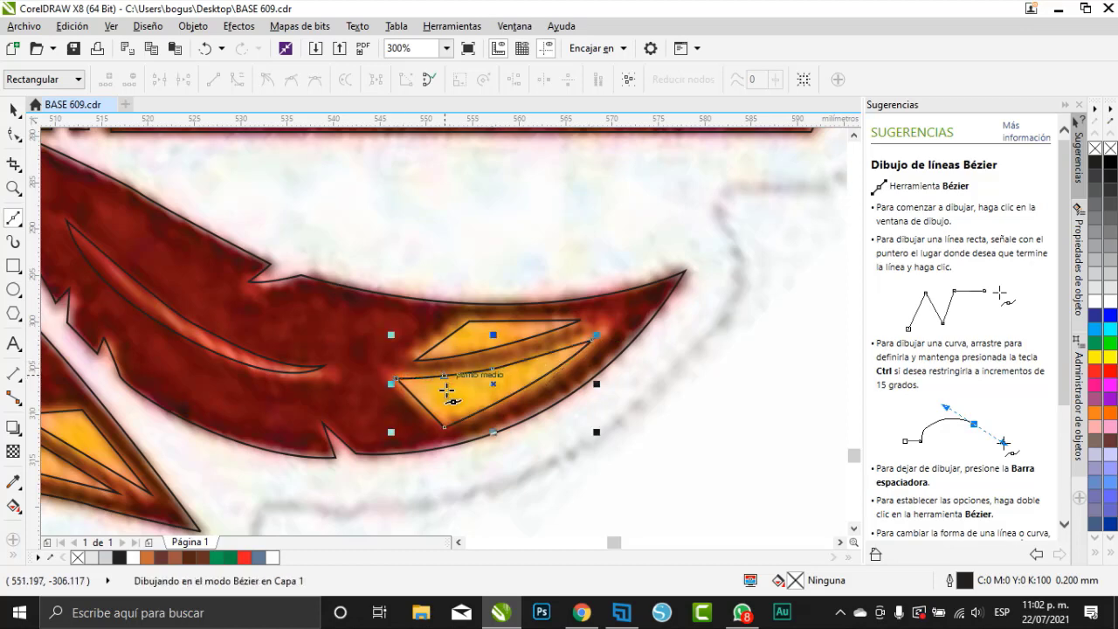
Step: Move the reference bitmap straight up so it sits above the traced arrow outlines
scroll(446, 393, down, 3)
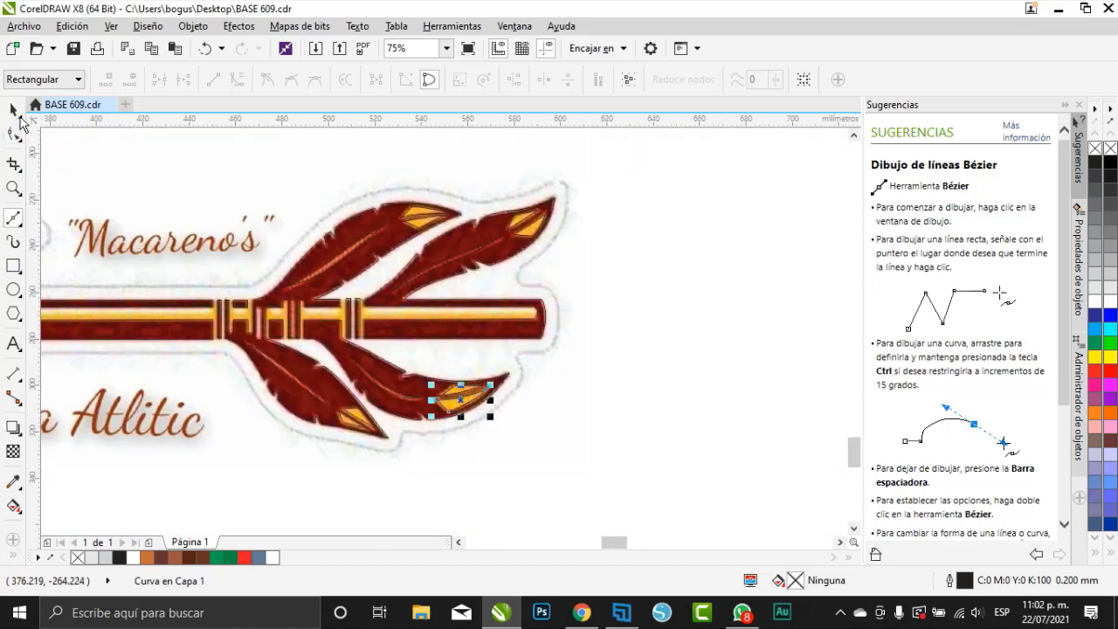
scroll(574, 386, down, 1)
key(space)
click(423, 419)
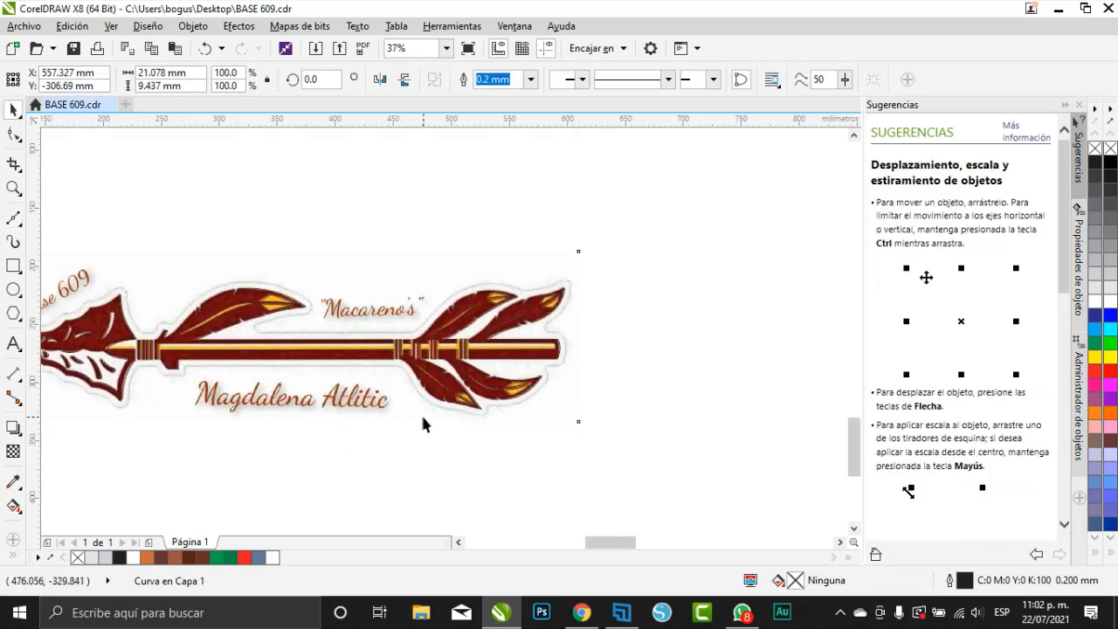
scroll(423, 417, down, 1)
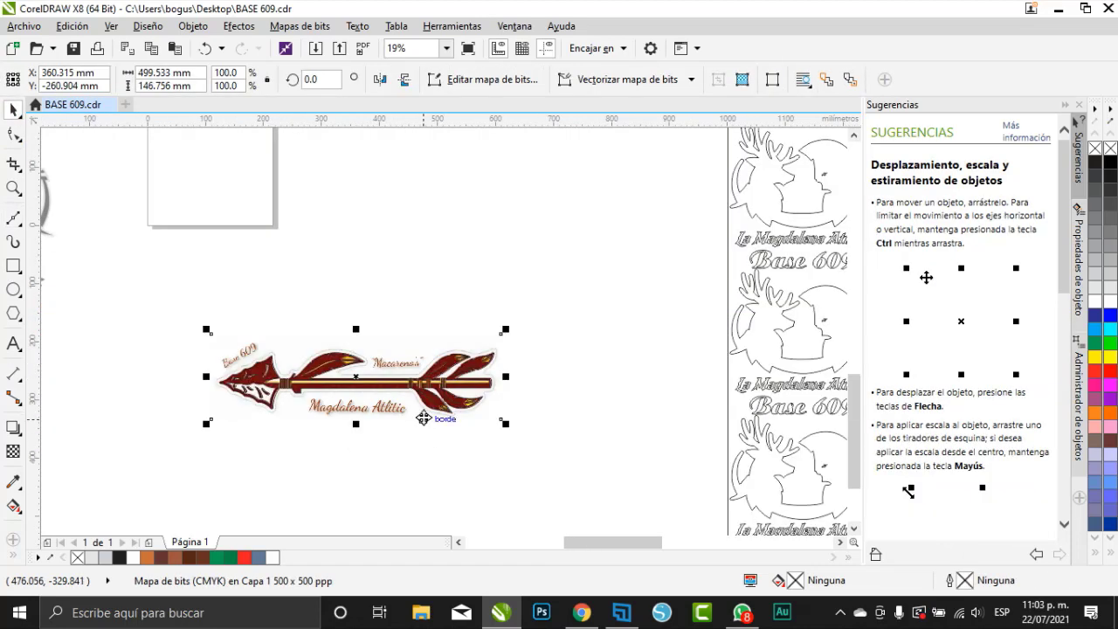
drag(422, 418, 430, 327)
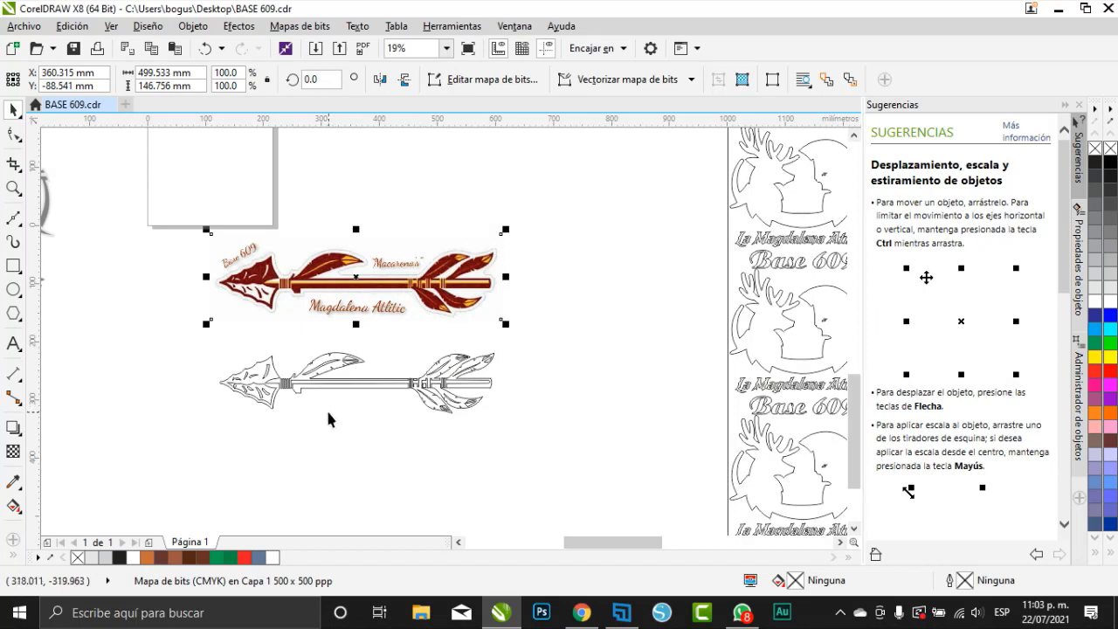
scroll(419, 403, up, 4)
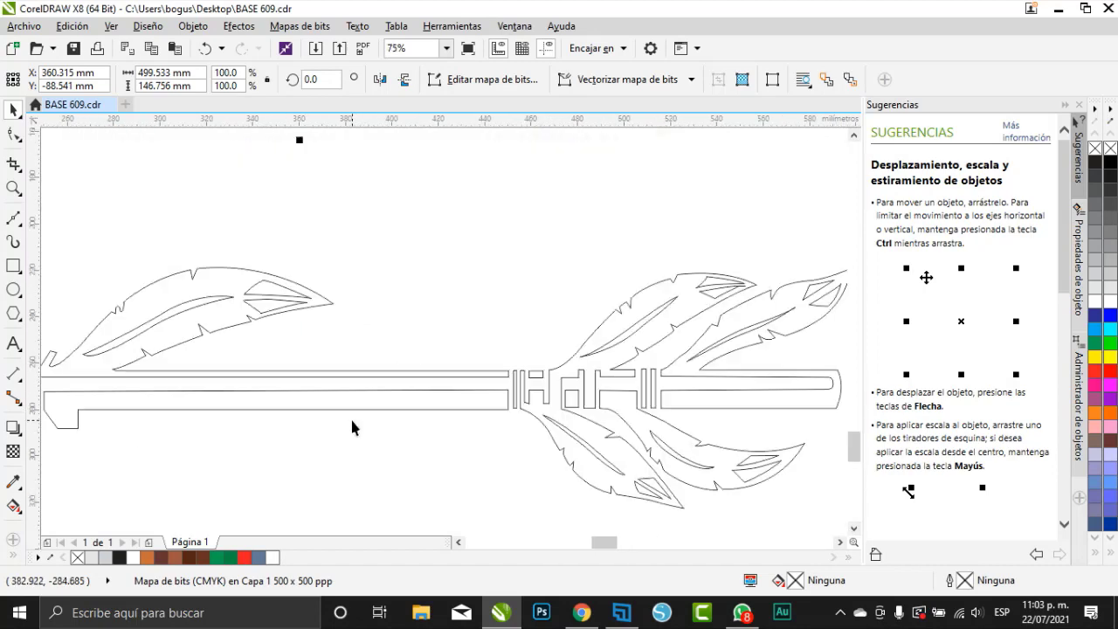
scroll(358, 415, down, 6)
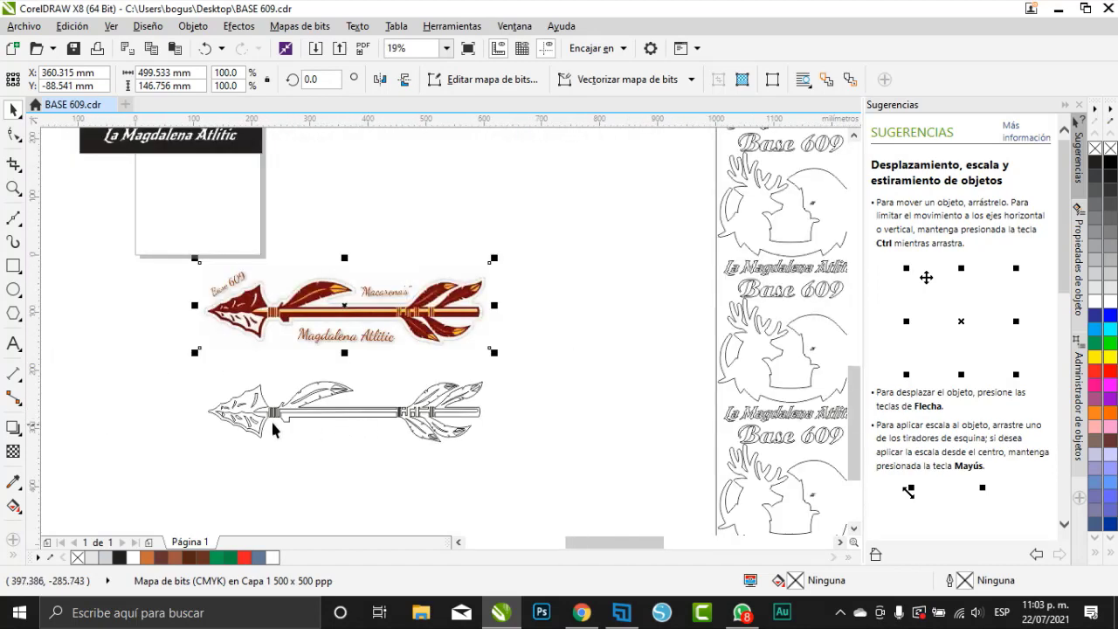
Step: Try moving the front feather's vein and a gold tip patch out of place, undoing both moves
scroll(270, 418, up, 2)
drag(373, 359, 421, 463)
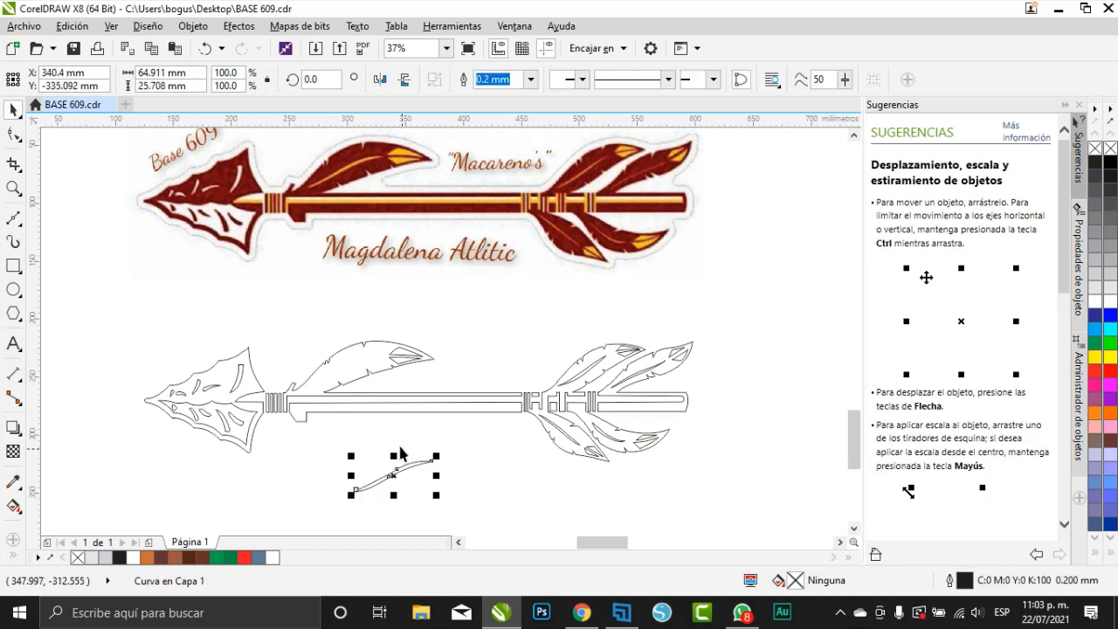
key(ctrl+z)
drag(407, 351, 433, 372)
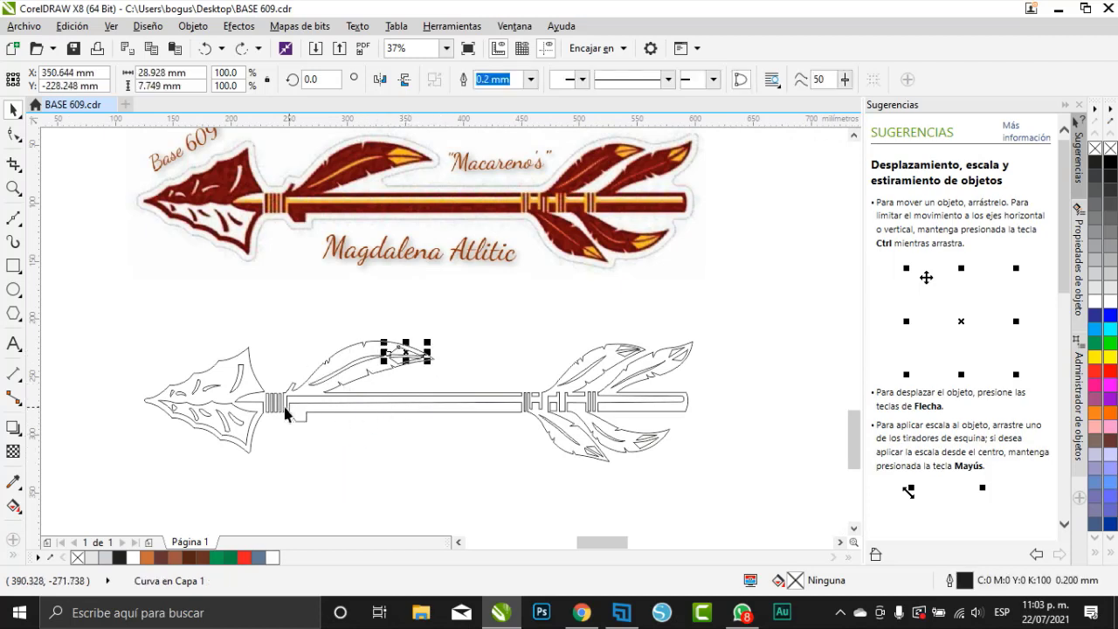
click(281, 433)
key(ctrl+z)
Step: Combine all the traced arrow outlines into a single curve
drag(751, 501, 119, 319)
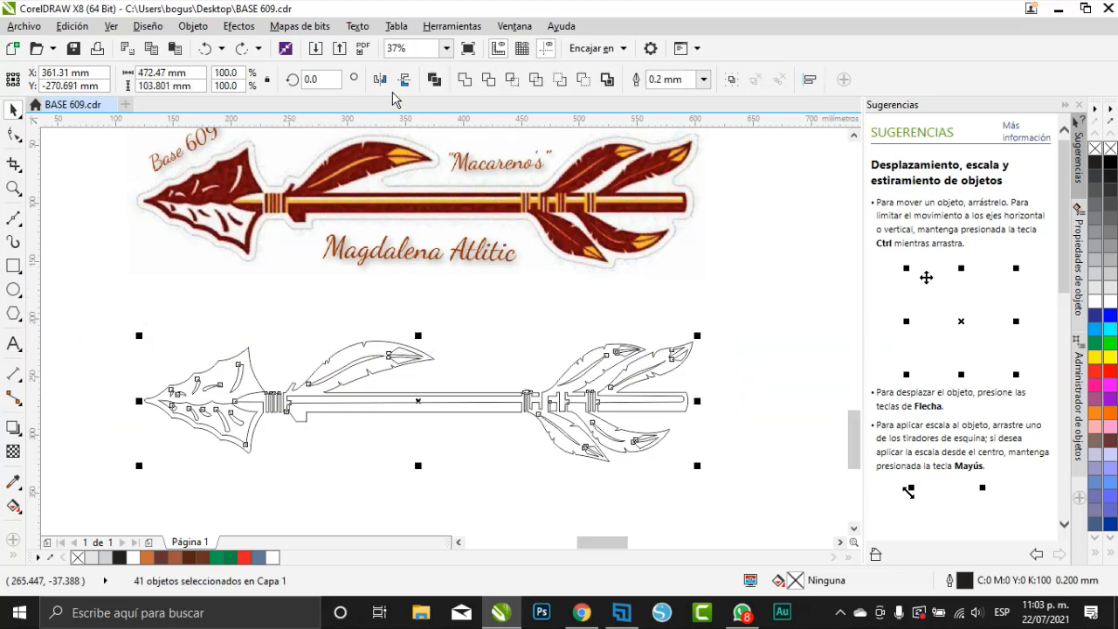
click(434, 81)
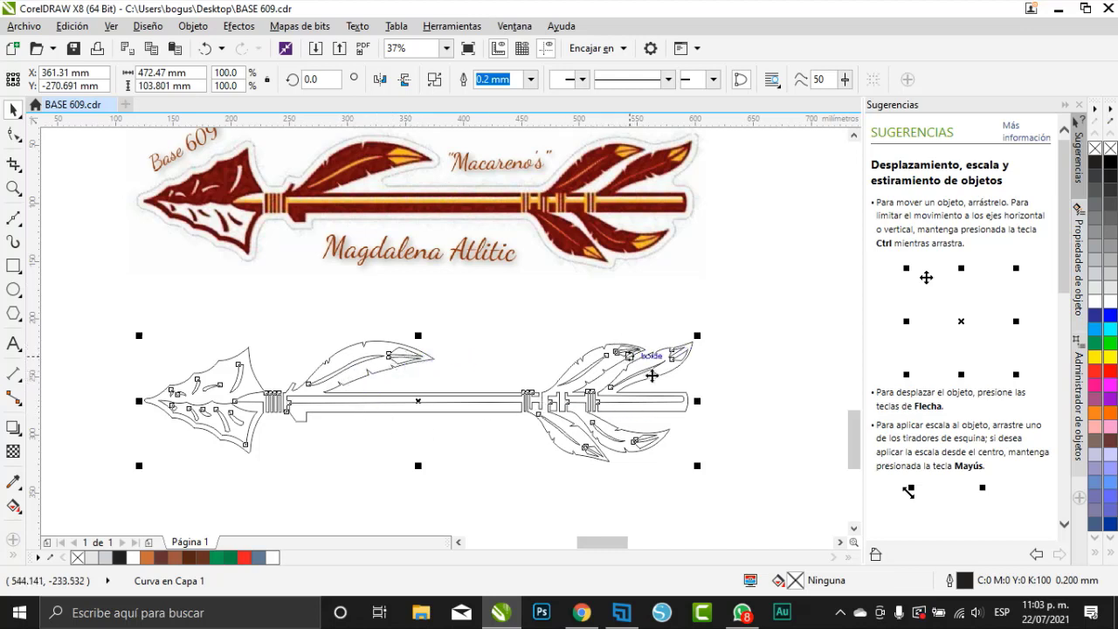
Step: Fill the combined arrow with cyan C:100 M:0 Y:0 K:0 and remove its outline
click(1103, 329)
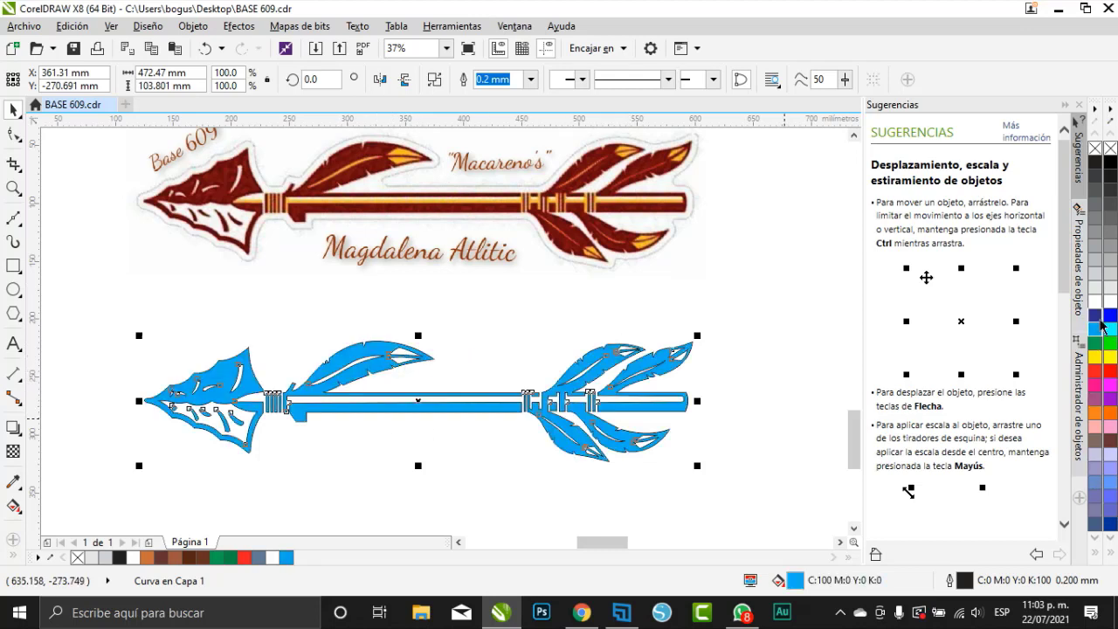
right_click(1100, 317)
right_click(1097, 153)
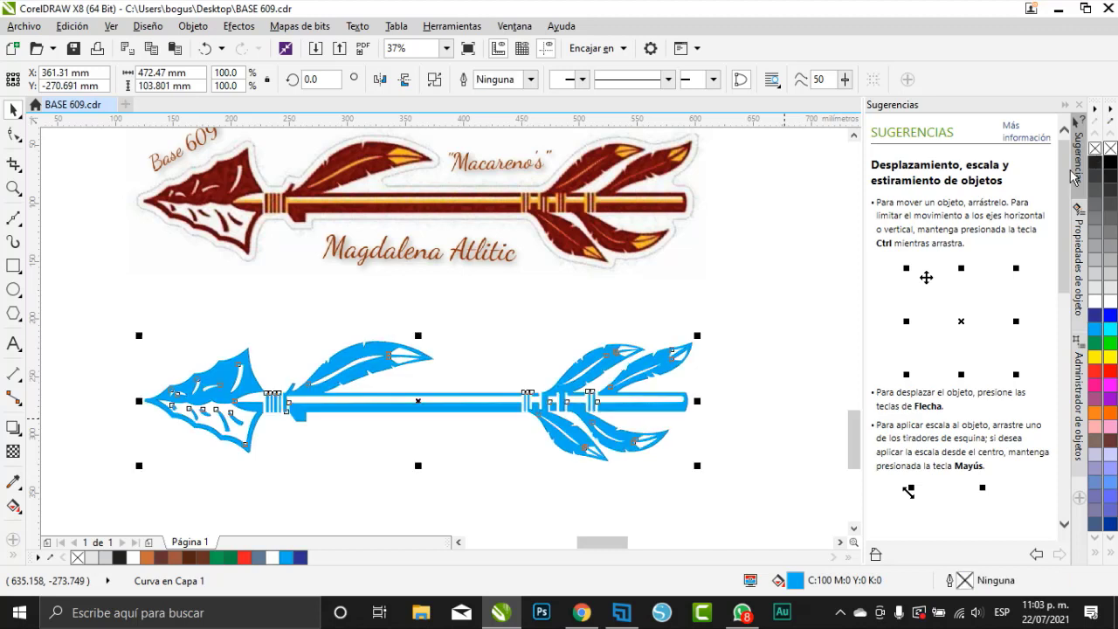
click(278, 472)
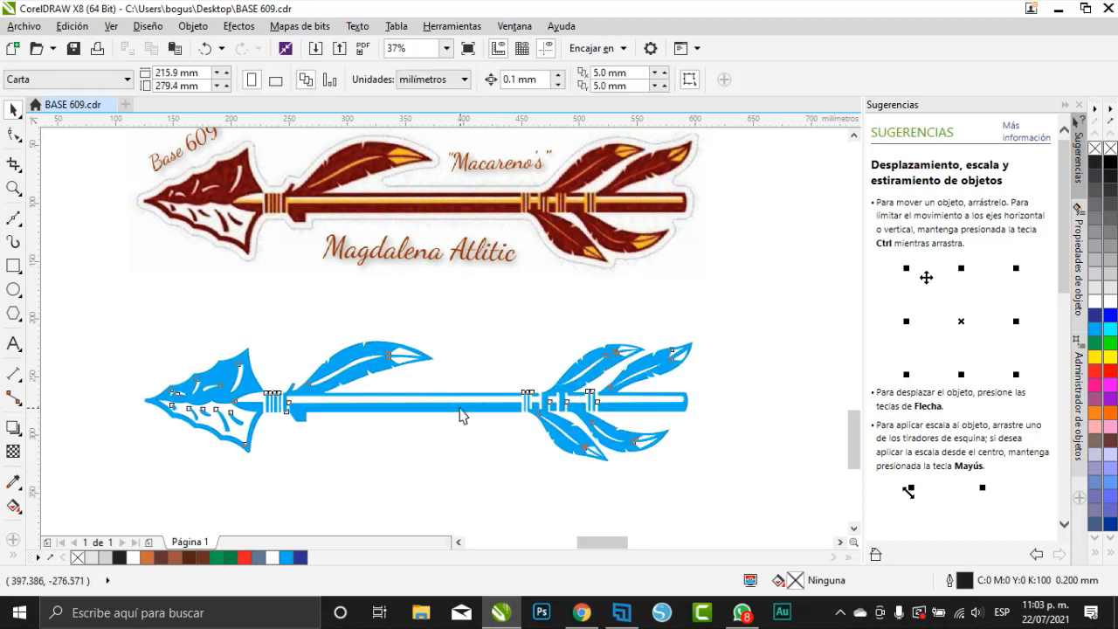
Step: Try green, yellow and other palette fills on the combined arrow, finishing with purple C:20 M:80 Y:0 K:20
click(459, 410)
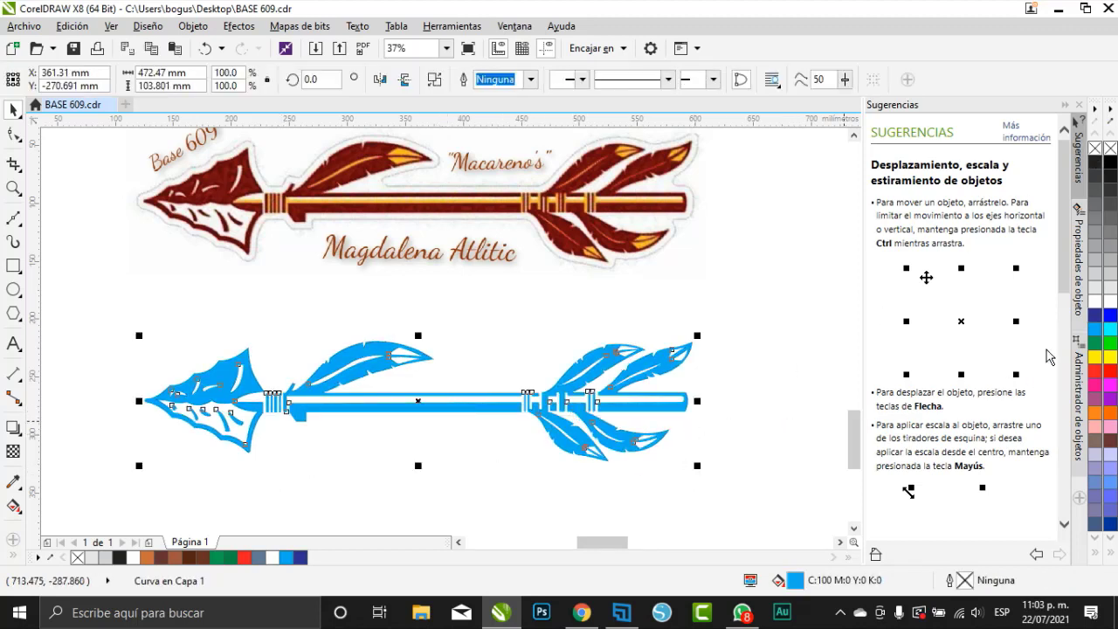
click(1096, 344)
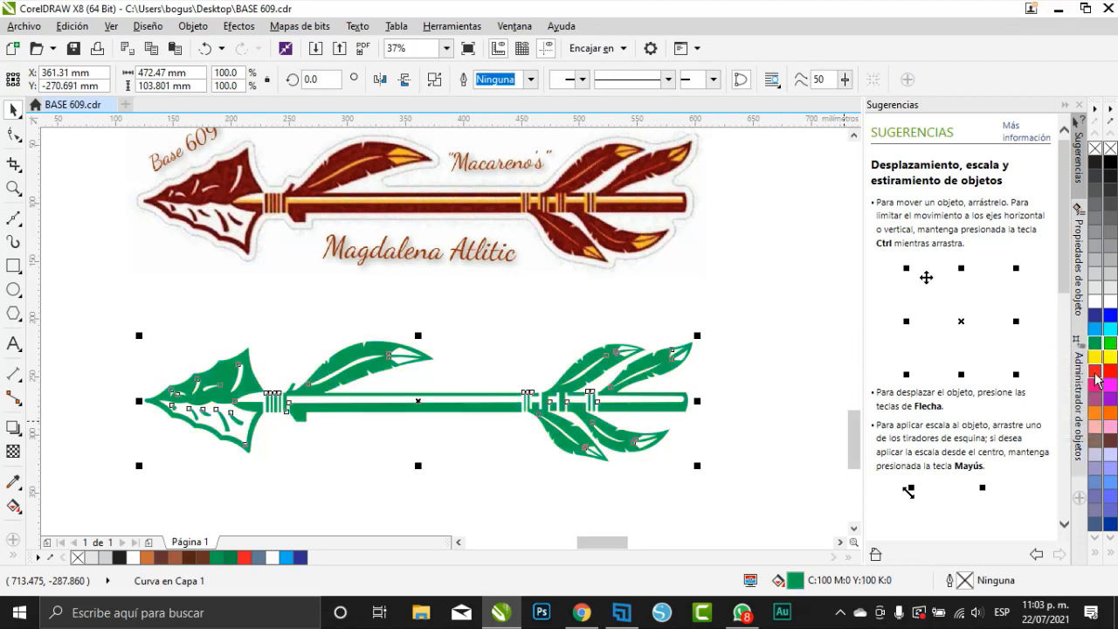
click(1098, 377)
click(1096, 357)
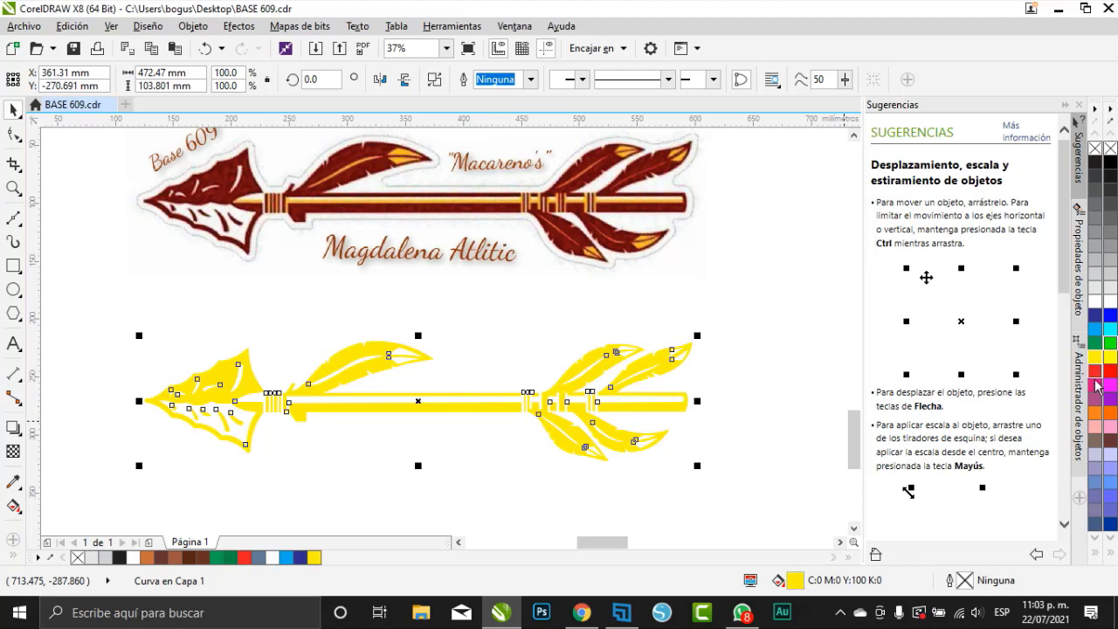
click(1098, 387)
click(1097, 400)
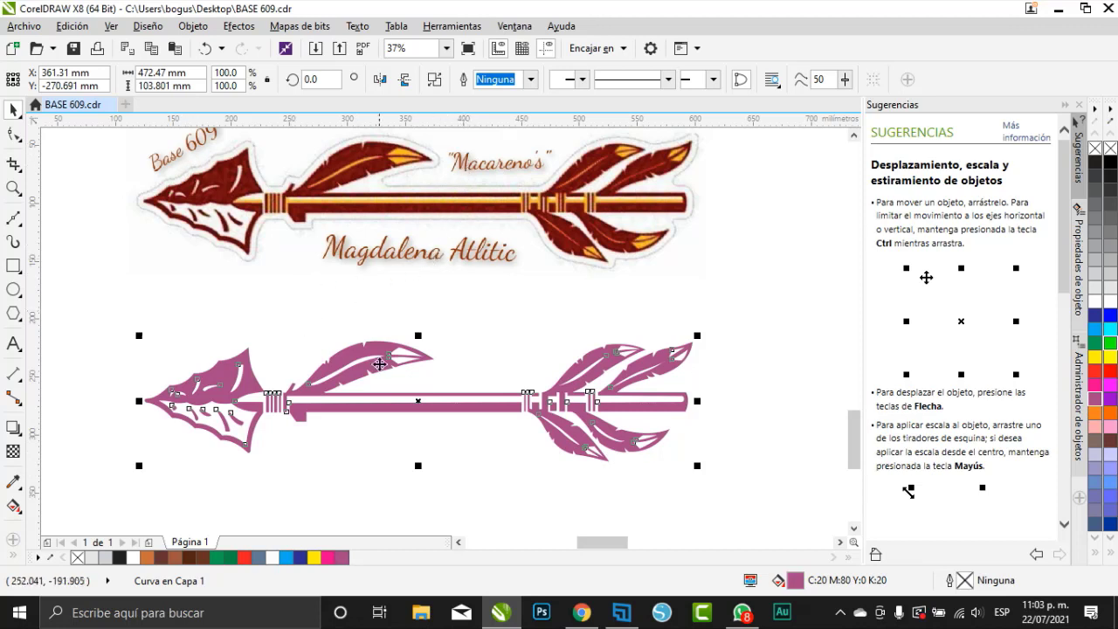
scroll(324, 280, down, 2)
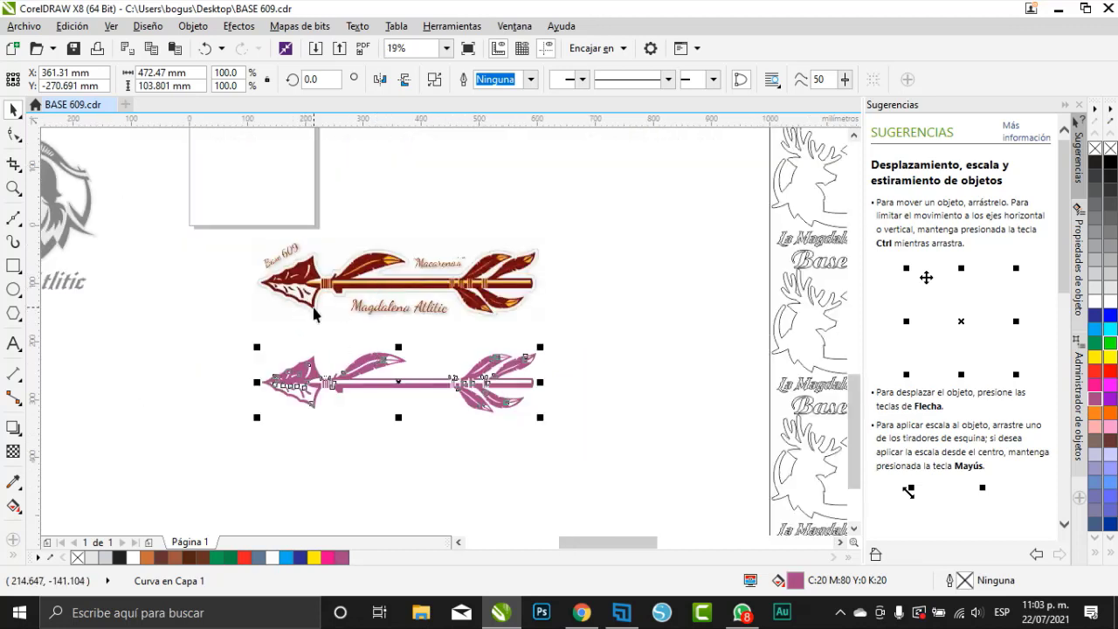
click(454, 457)
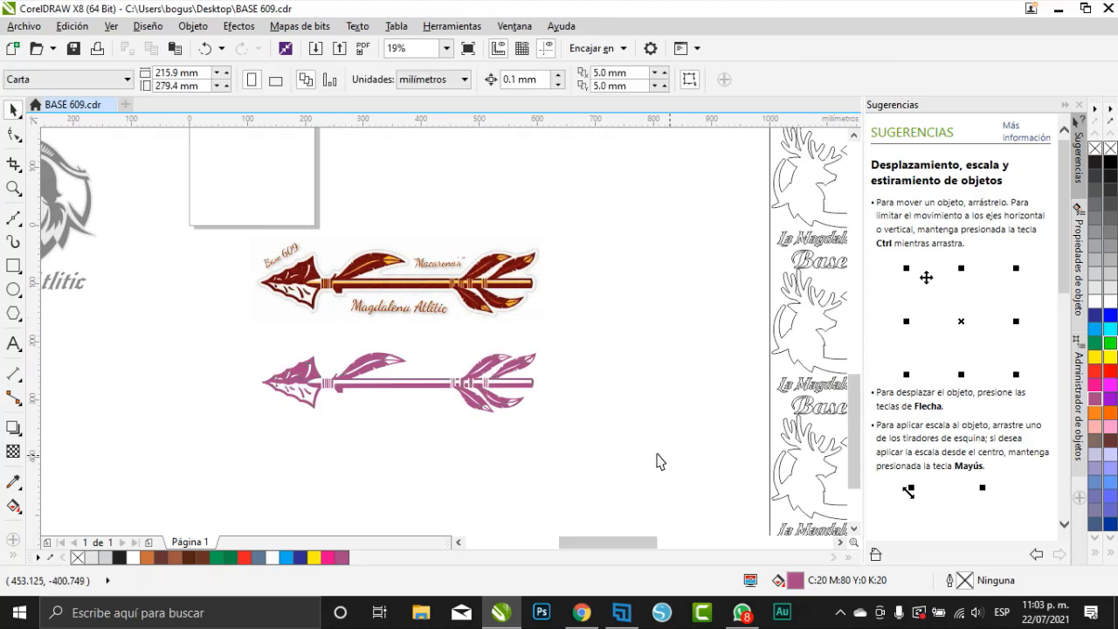
drag(658, 454, 139, 331)
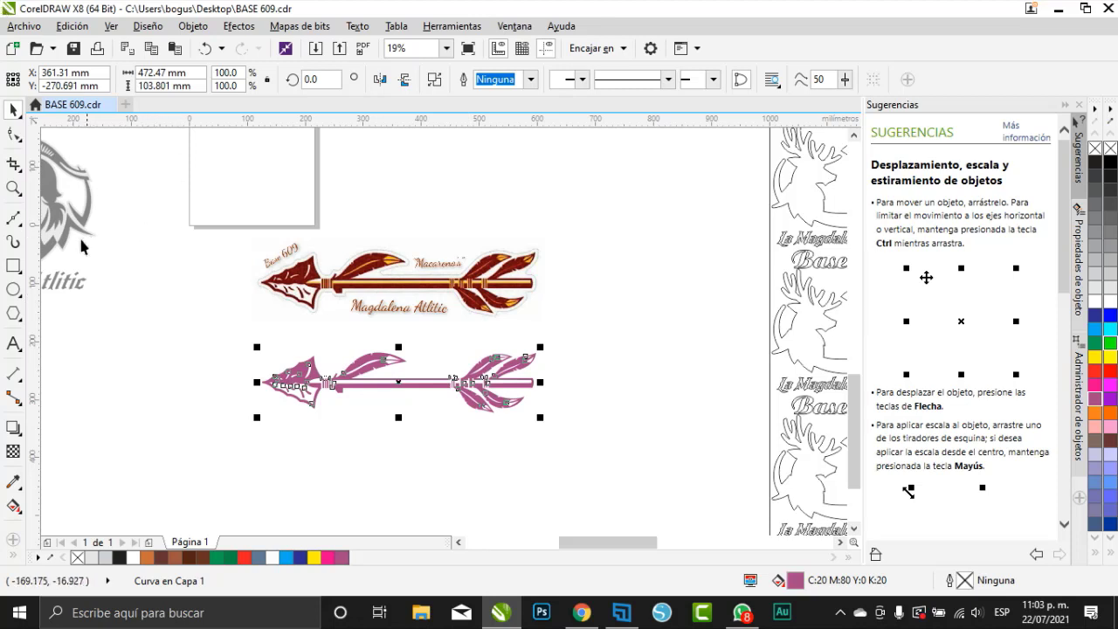
click(13, 219)
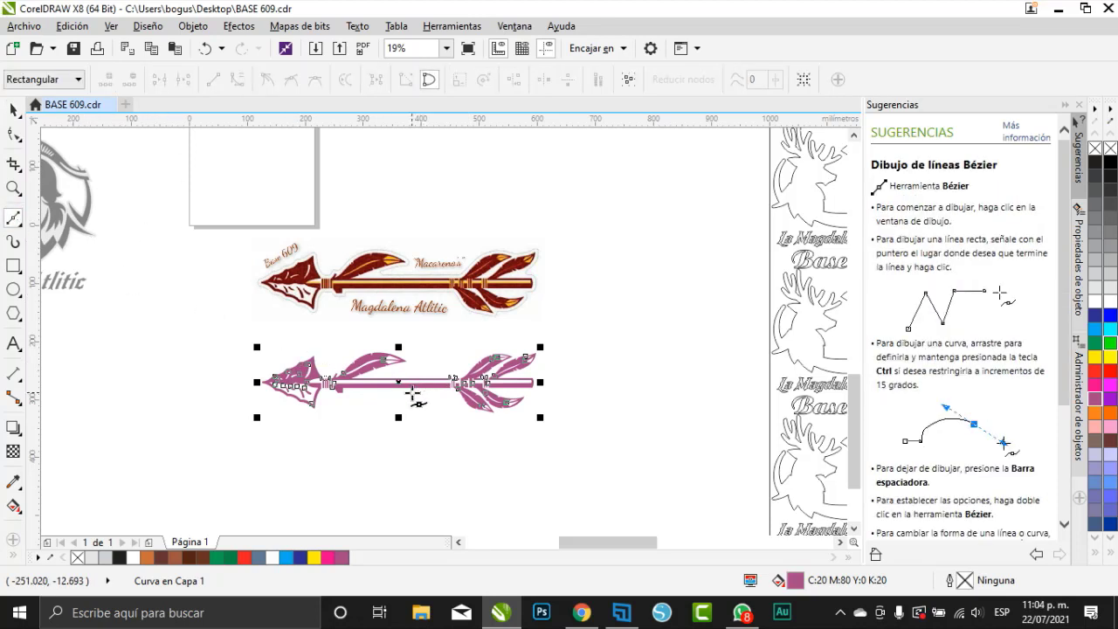
click(14, 219)
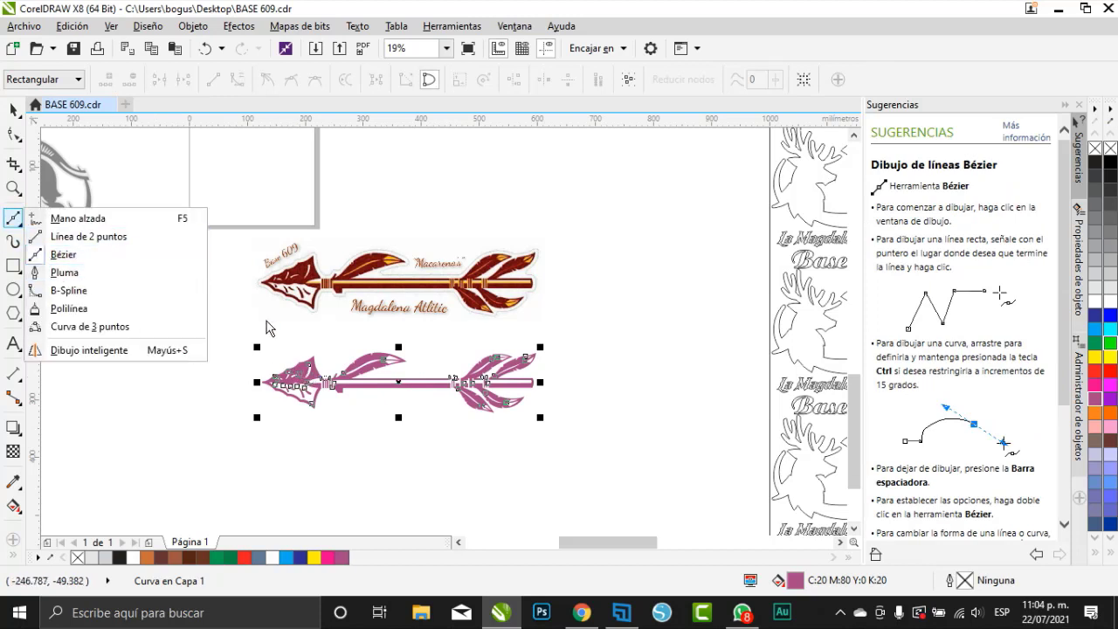
click(531, 481)
click(13, 109)
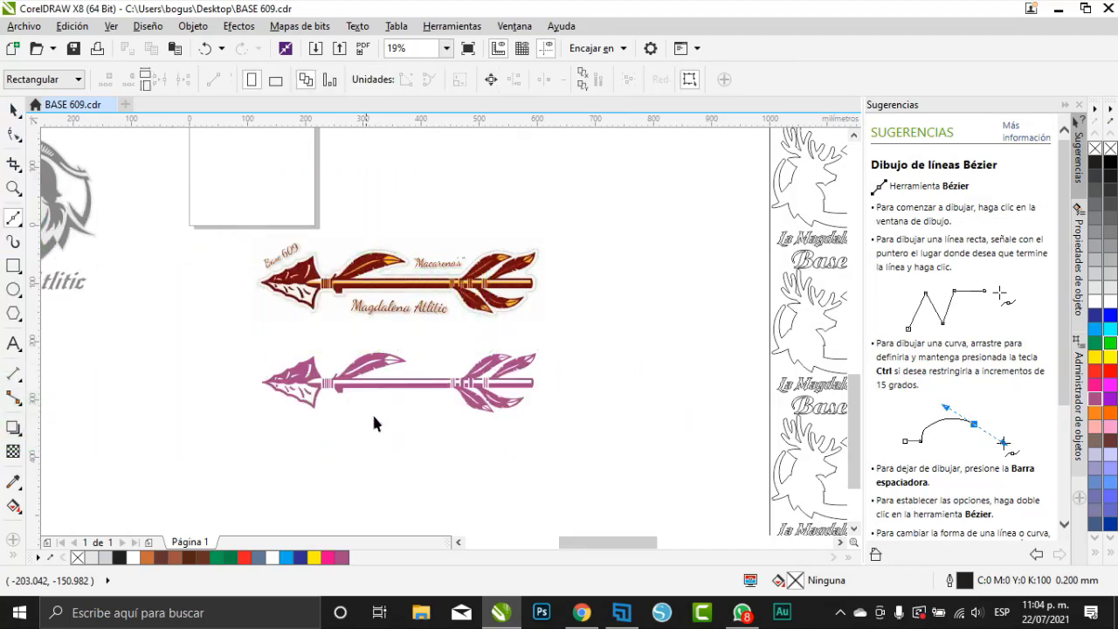
scroll(460, 417, up, 2)
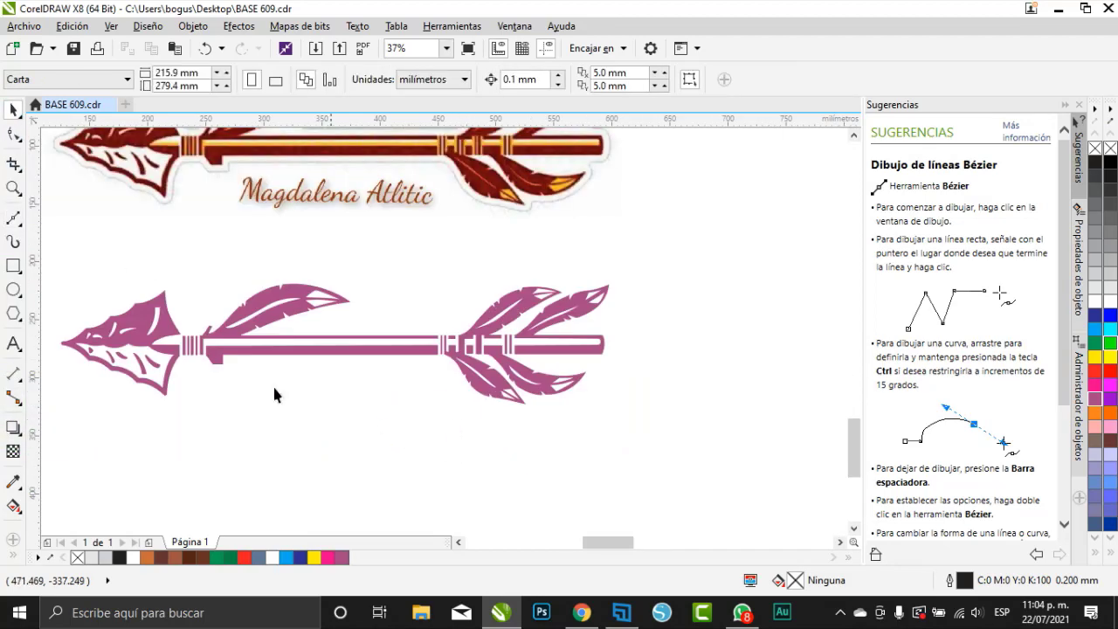